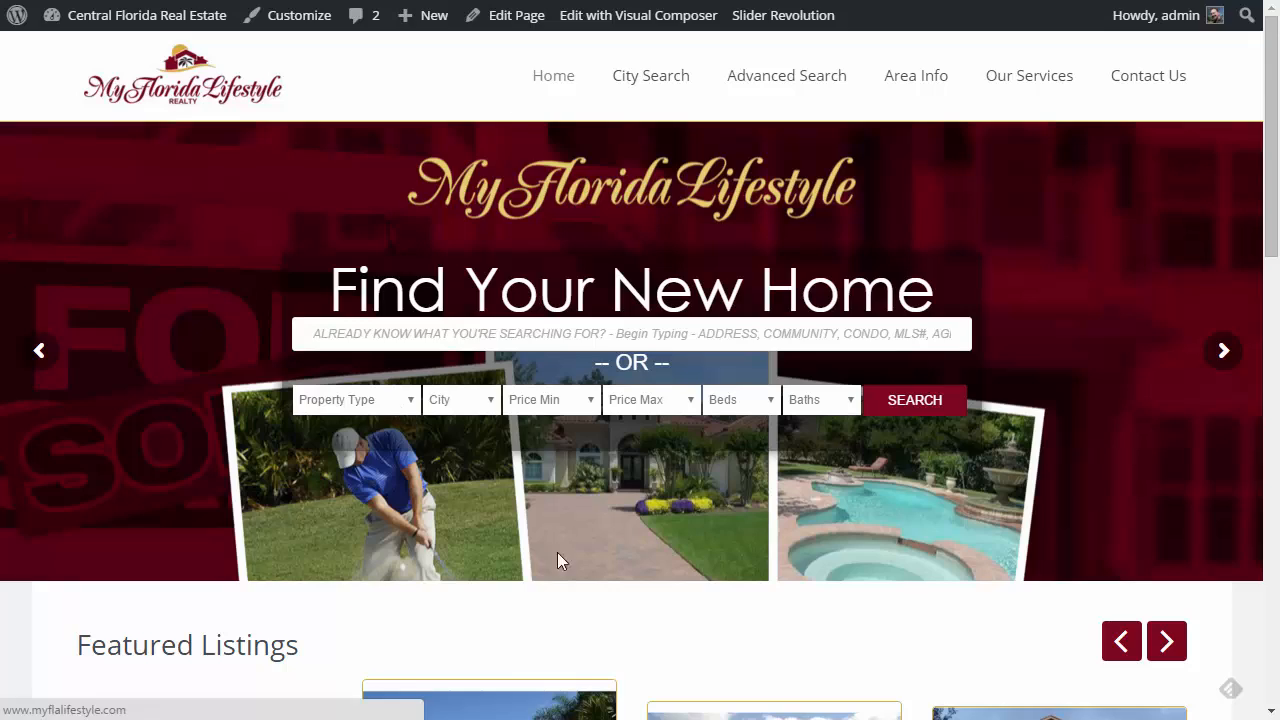
# - Look over the home page's banner and featured listings, and open the page for editing
pyautogui.scroll(-3, 586, 557)
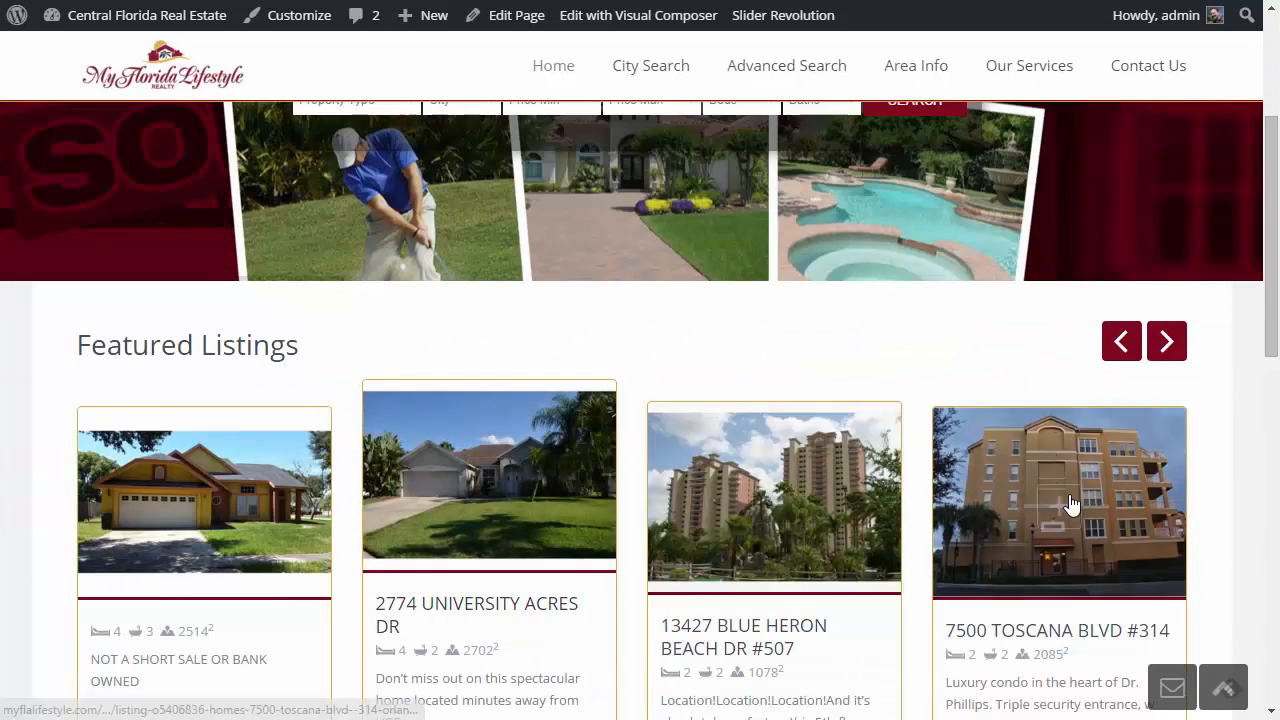
pyautogui.scroll(-5, 449, 449)
pyautogui.scroll(10, 368, 443)
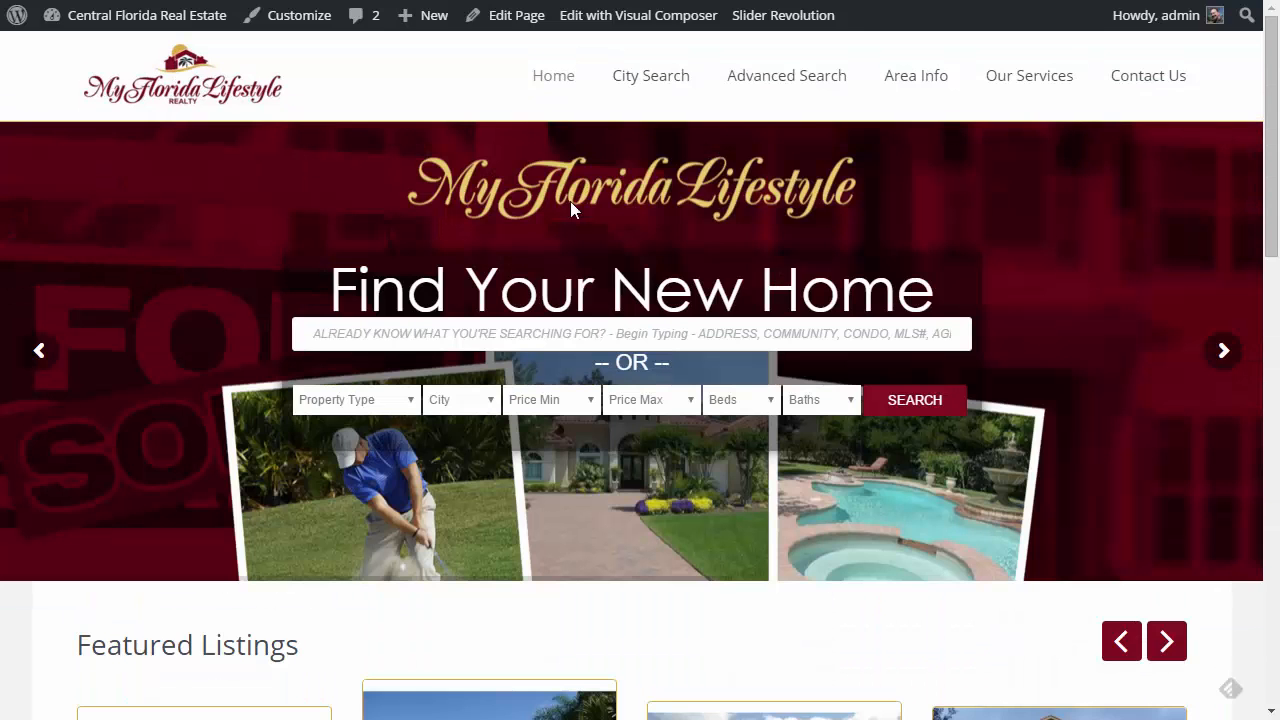
pyautogui.moveTo(680, 62)
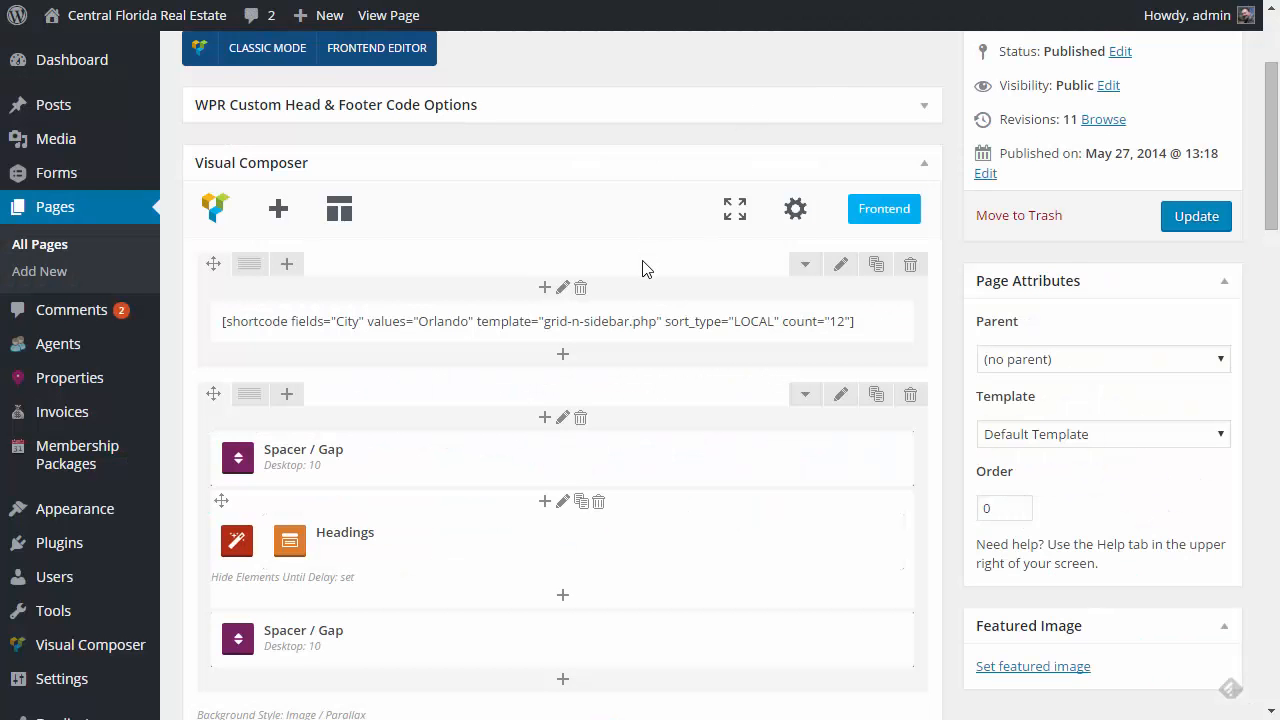
# - Examine the Home page's Visual Composer layout, including the listings shortcode text block and the row below it
pyautogui.scroll(1, 640, 265)
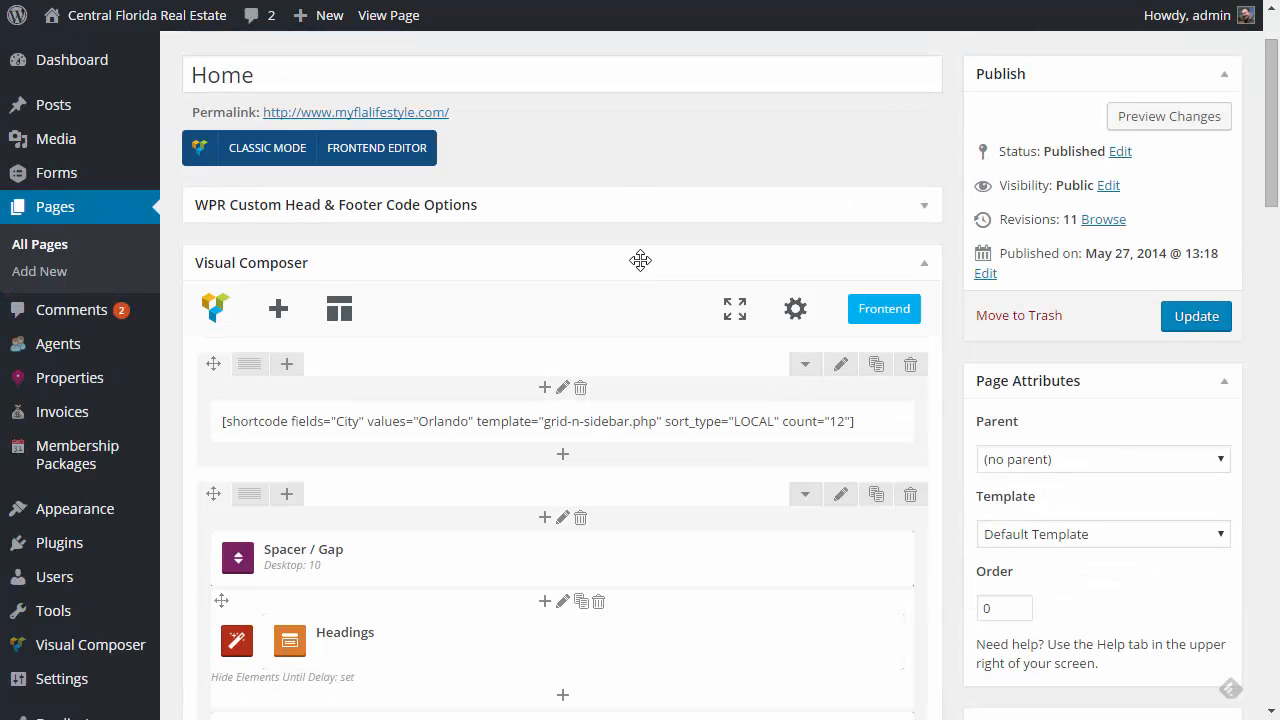
pyautogui.scroll(1, 640, 261)
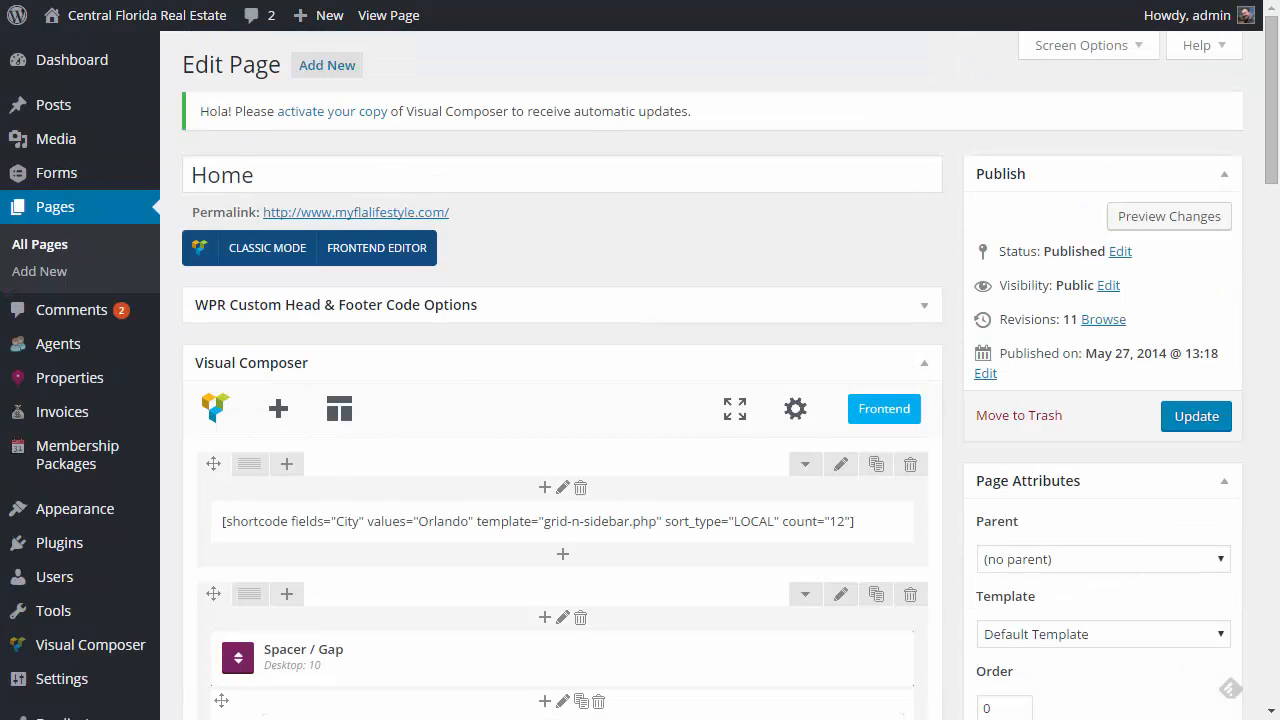
pyautogui.moveTo(78, 649)
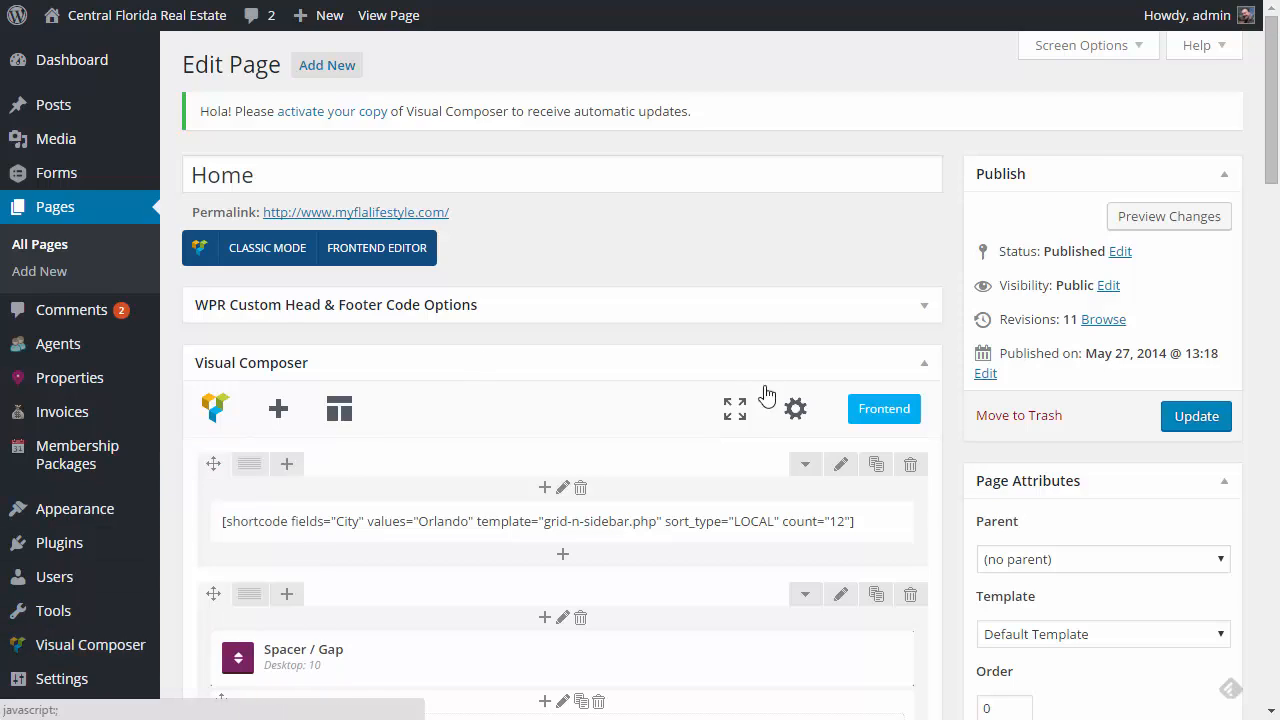
pyautogui.scroll(-2, 750, 400)
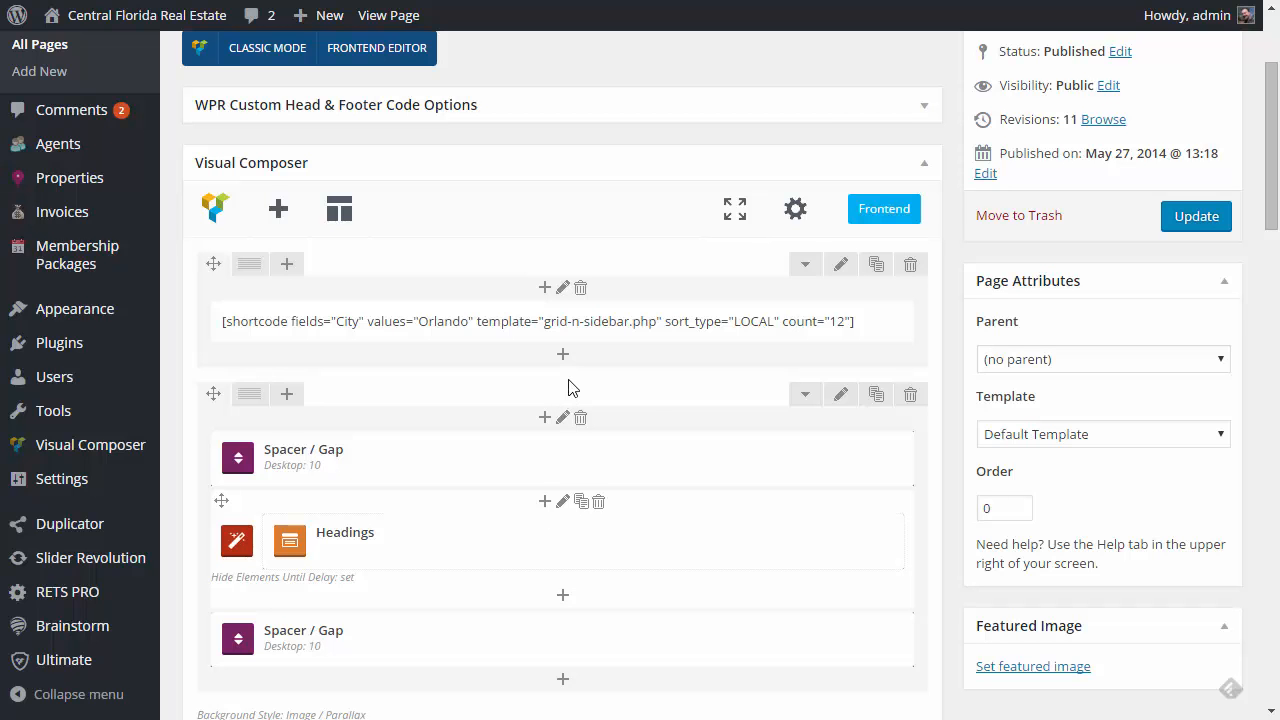
pyautogui.scroll(-2, 652, 394)
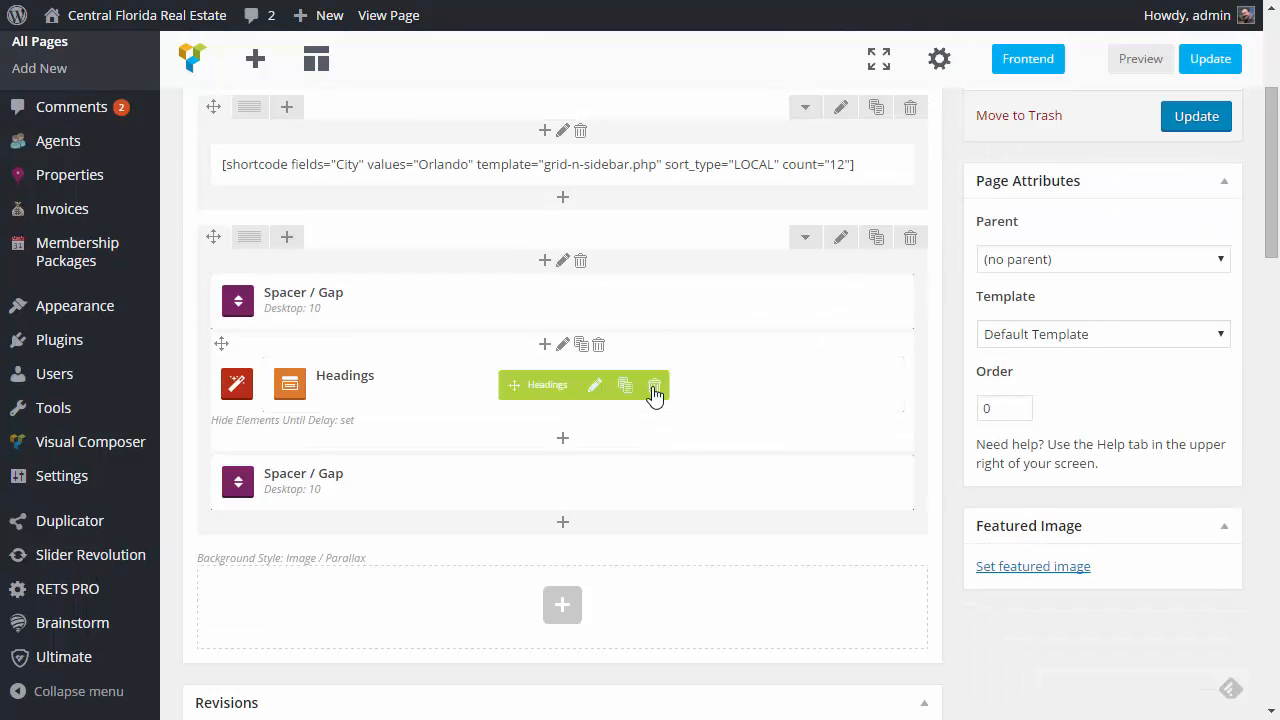
pyautogui.scroll(4, 652, 394)
pyautogui.scroll(-2, 652, 394)
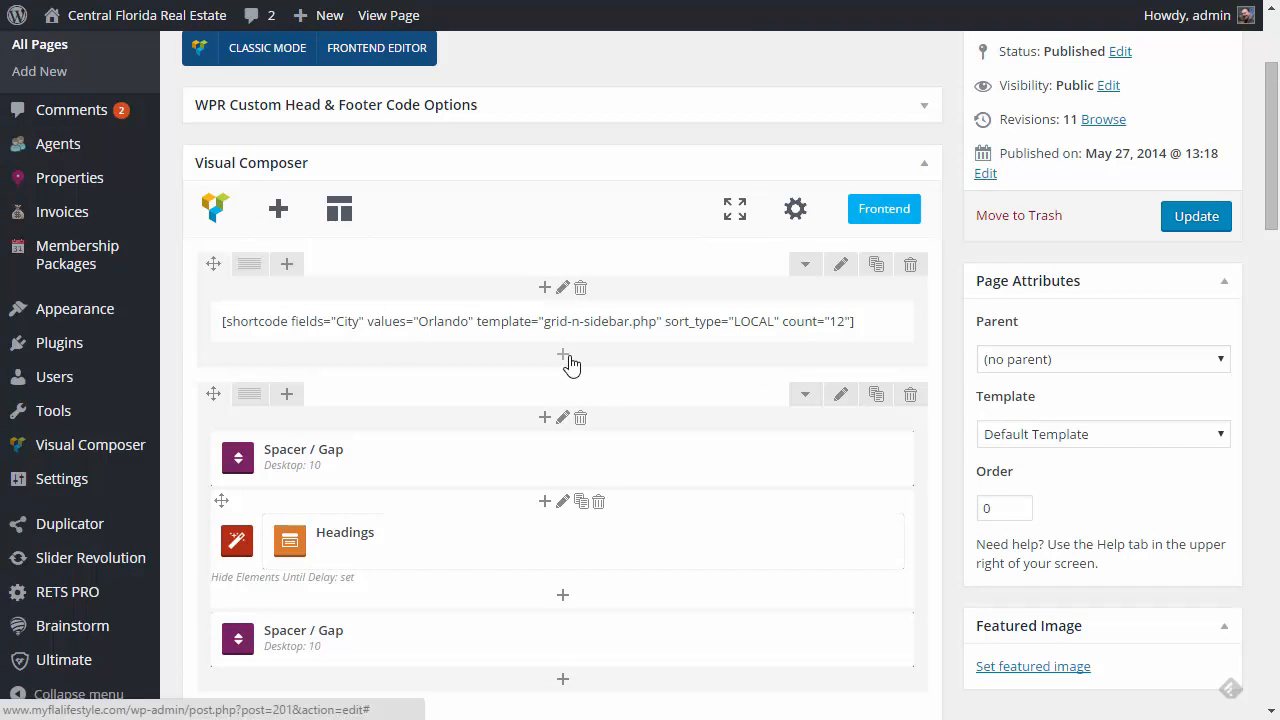
pyautogui.moveTo(540, 310)
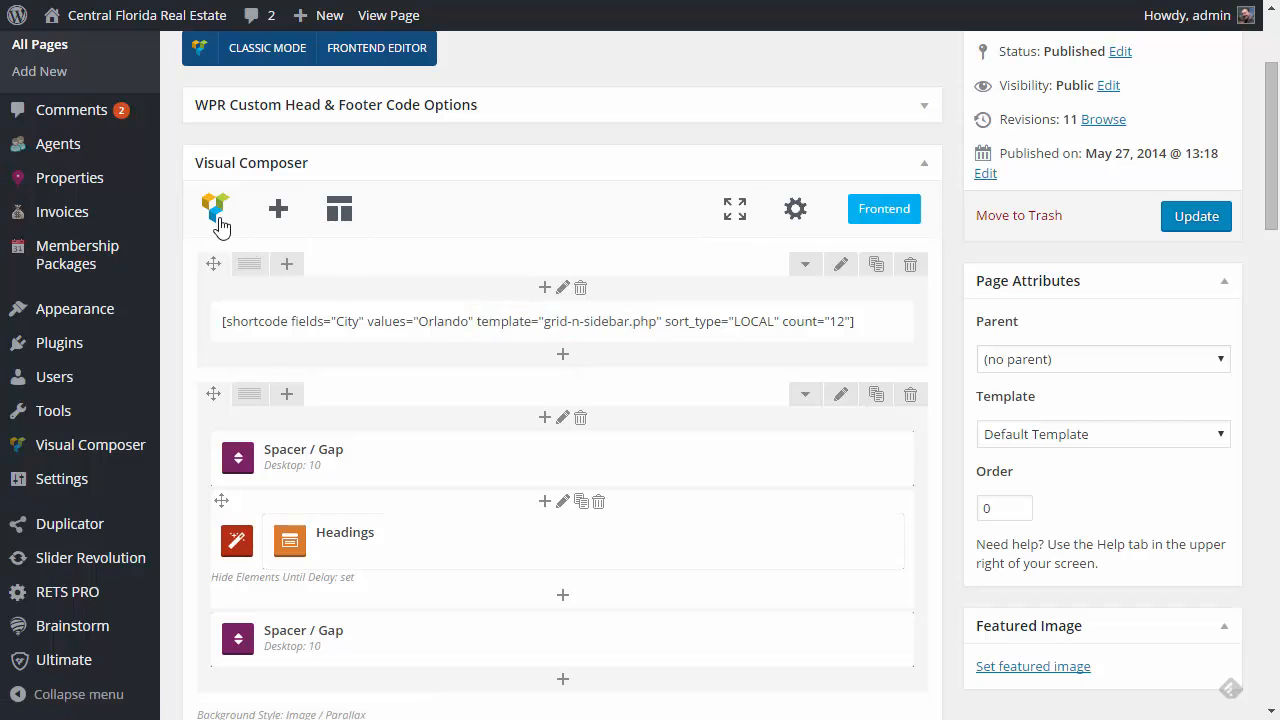
pyautogui.moveTo(320, 15)
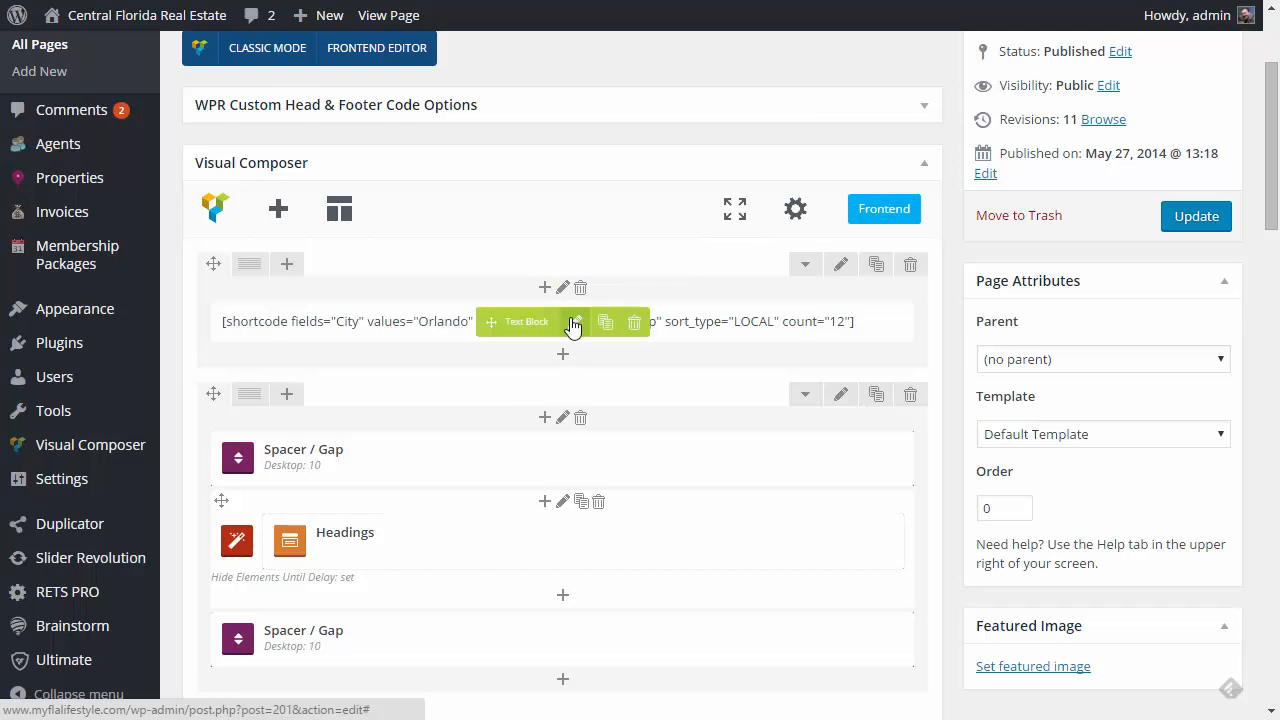
# - Try generating a default listings shortcode in the Home page's Orlando text block, and close its settings without saving
pyautogui.click(574, 322)
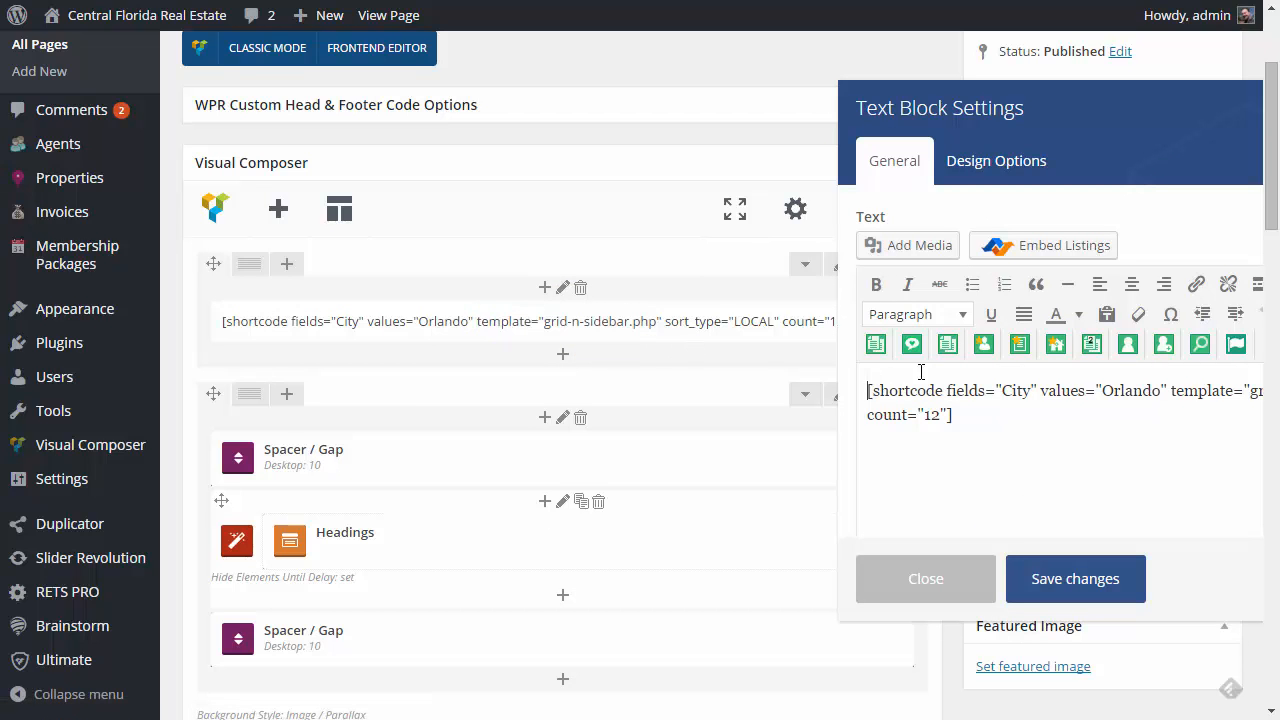
pyautogui.click(1025, 255)
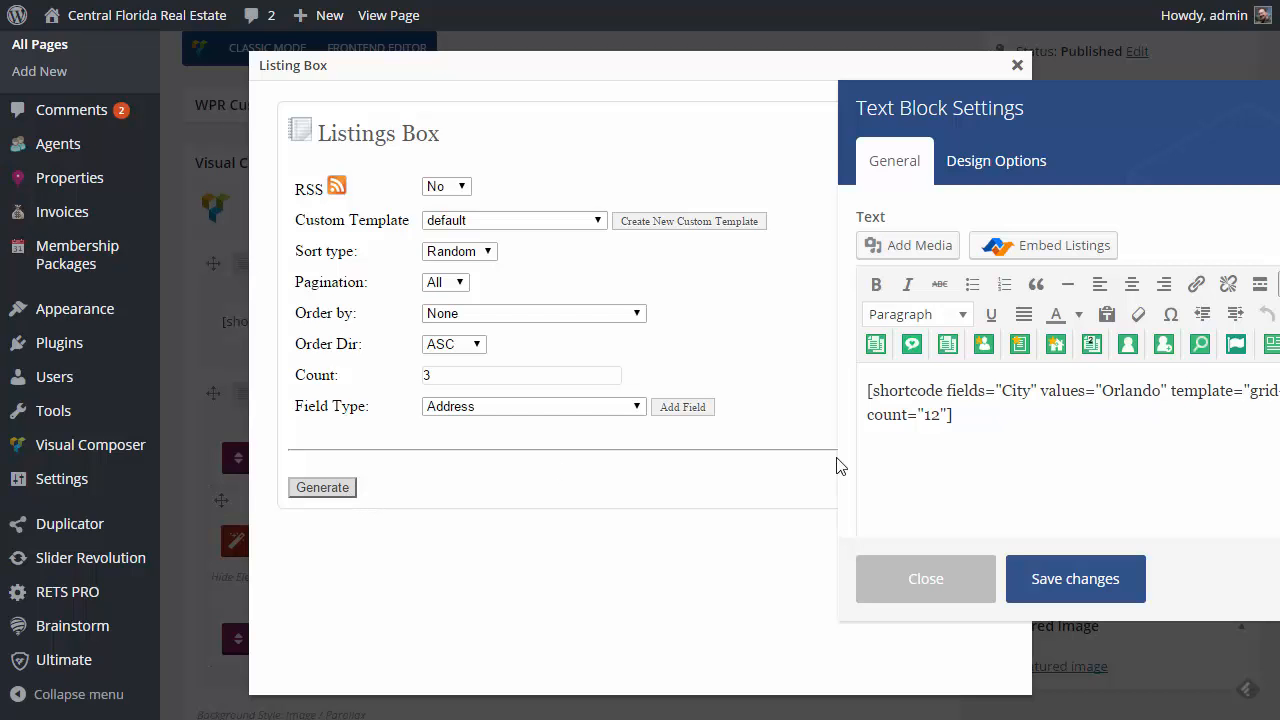
pyautogui.click(345, 490)
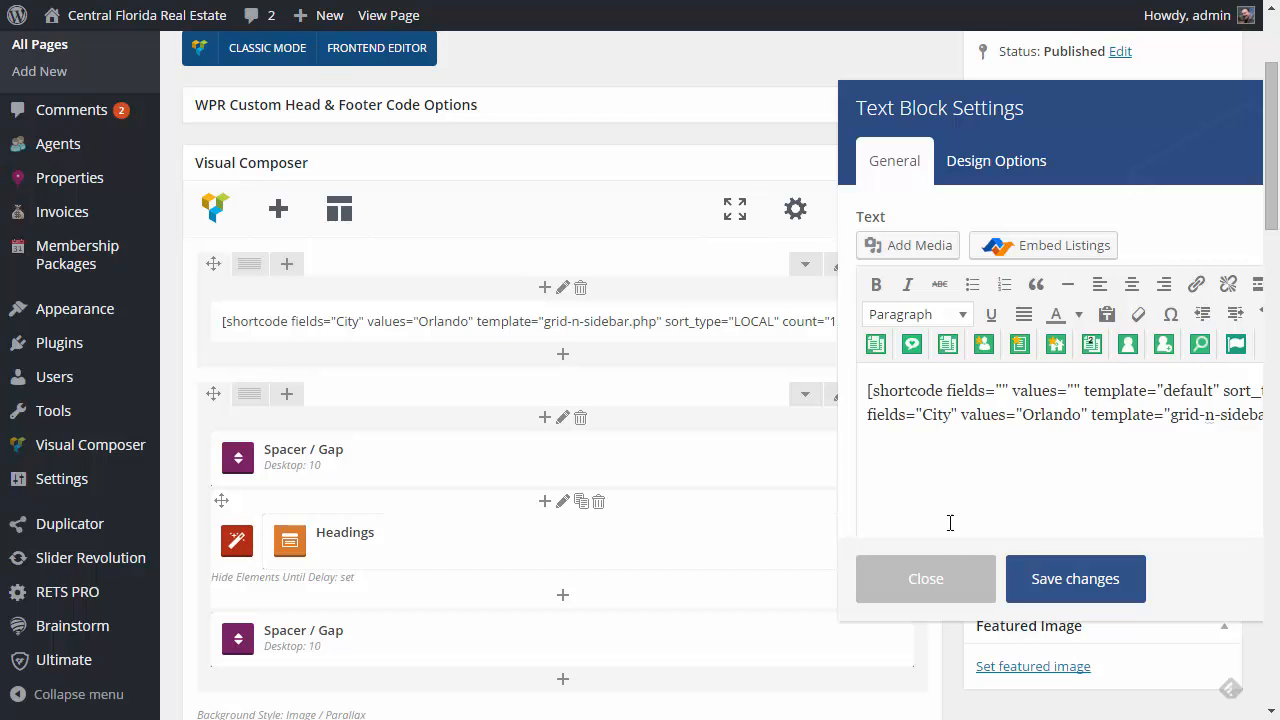
pyautogui.click(926, 580)
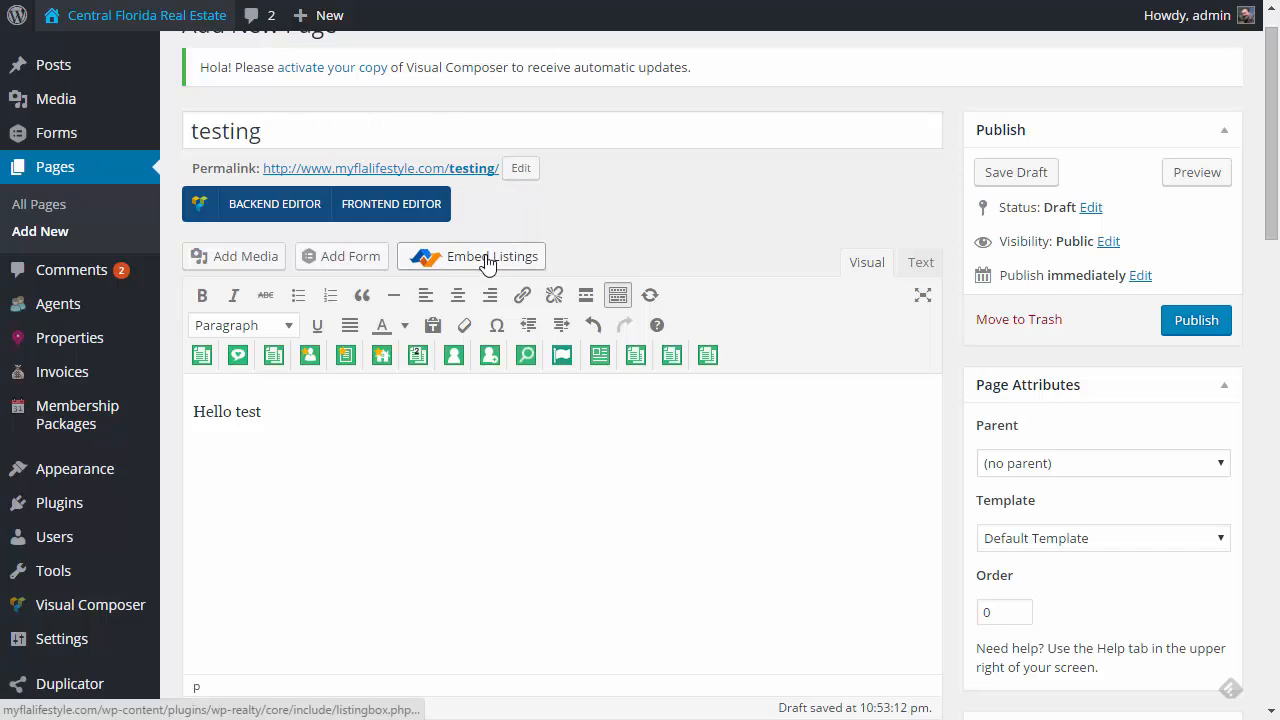
# - Start embedding a listings box below "Hello test" on the testing page, using the custom template featured_template.php
pyautogui.click(220, 500)
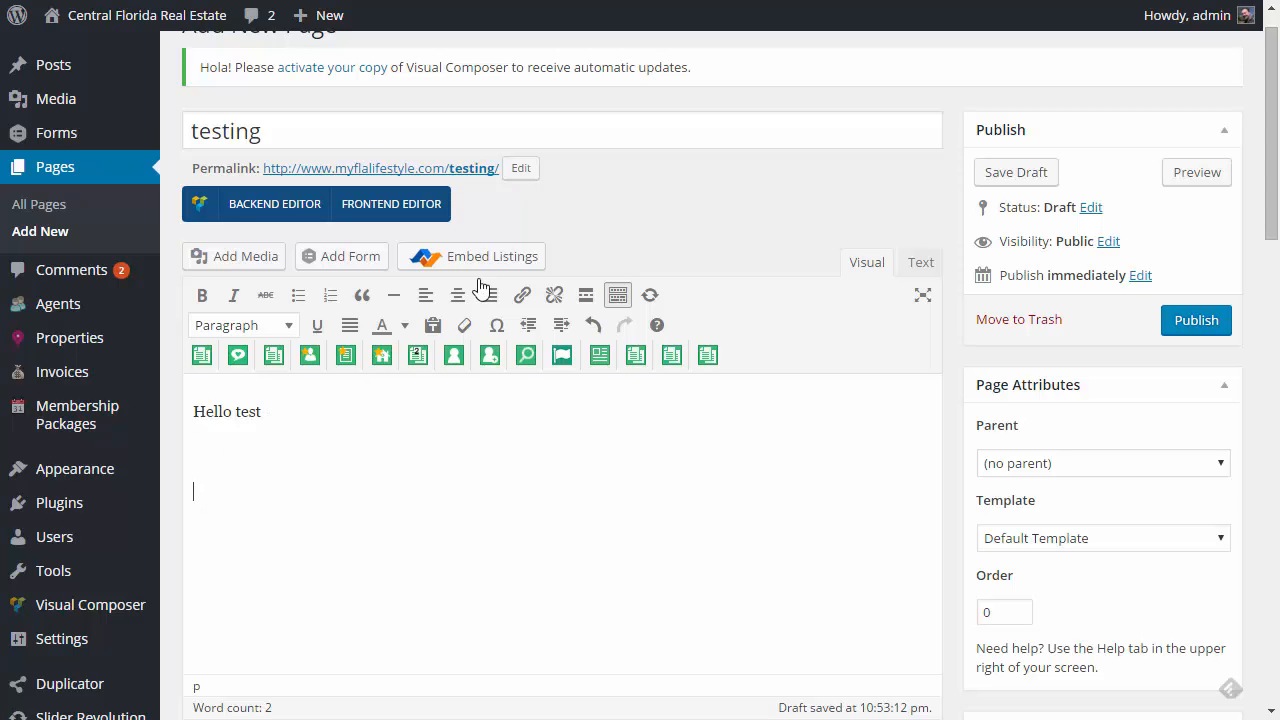
pyautogui.click(514, 262)
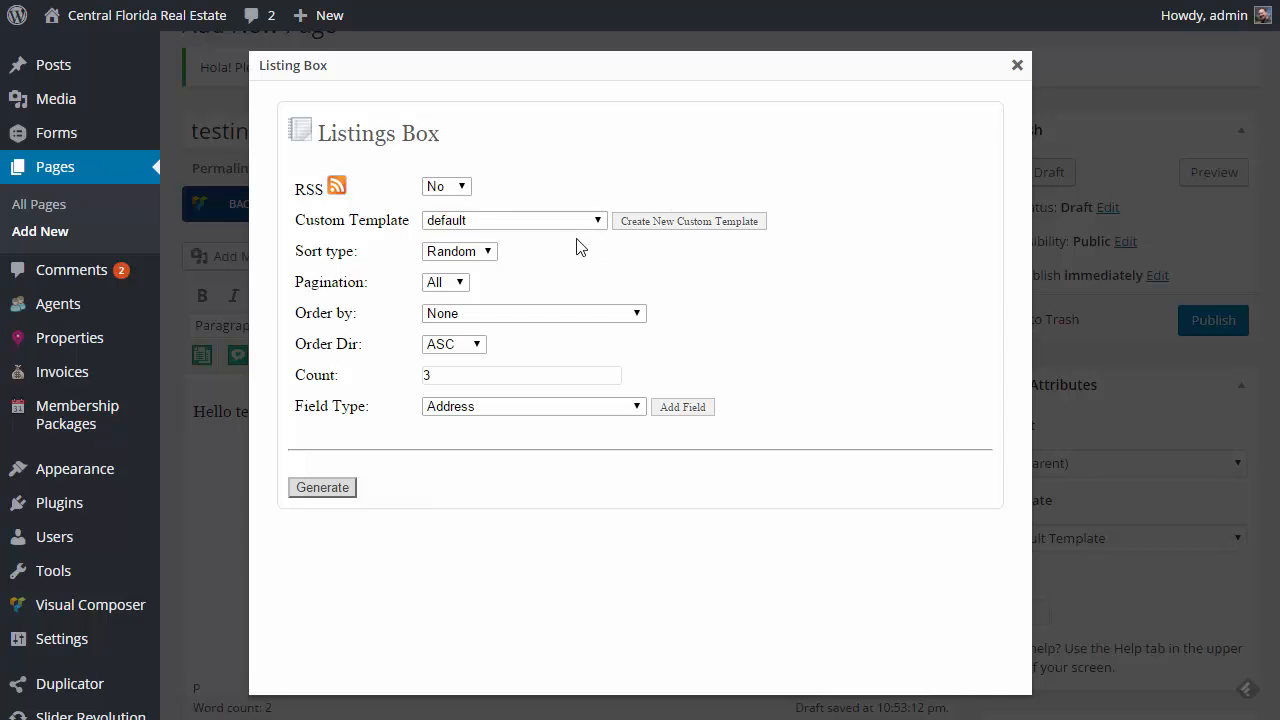
pyautogui.click(600, 221)
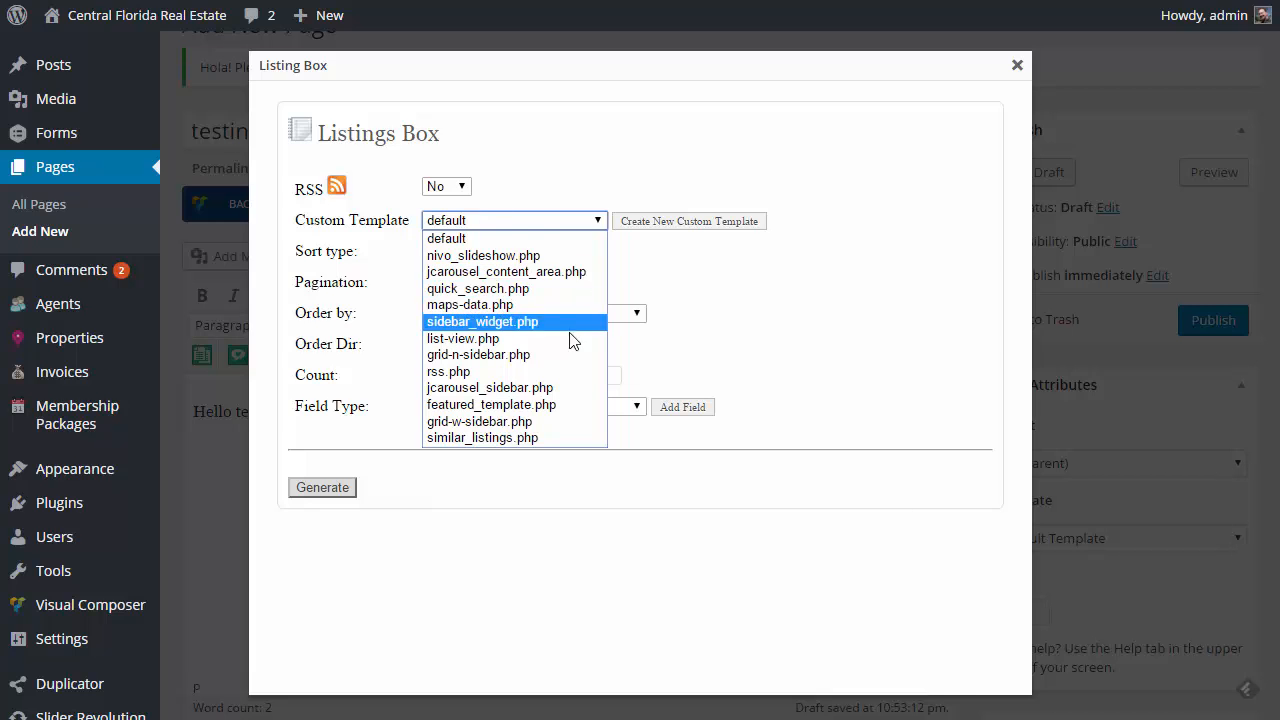
pyautogui.click(514, 404)
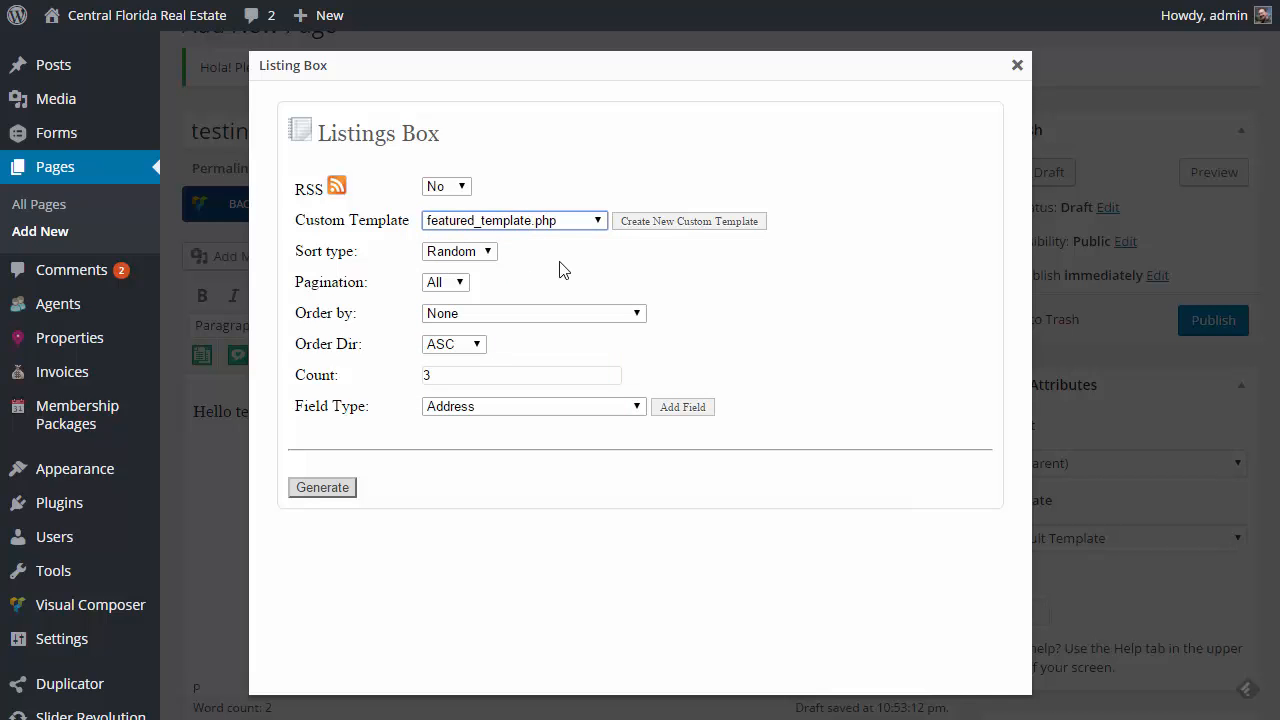
# - Set the listings box's sort type to Static
pyautogui.click(474, 258)
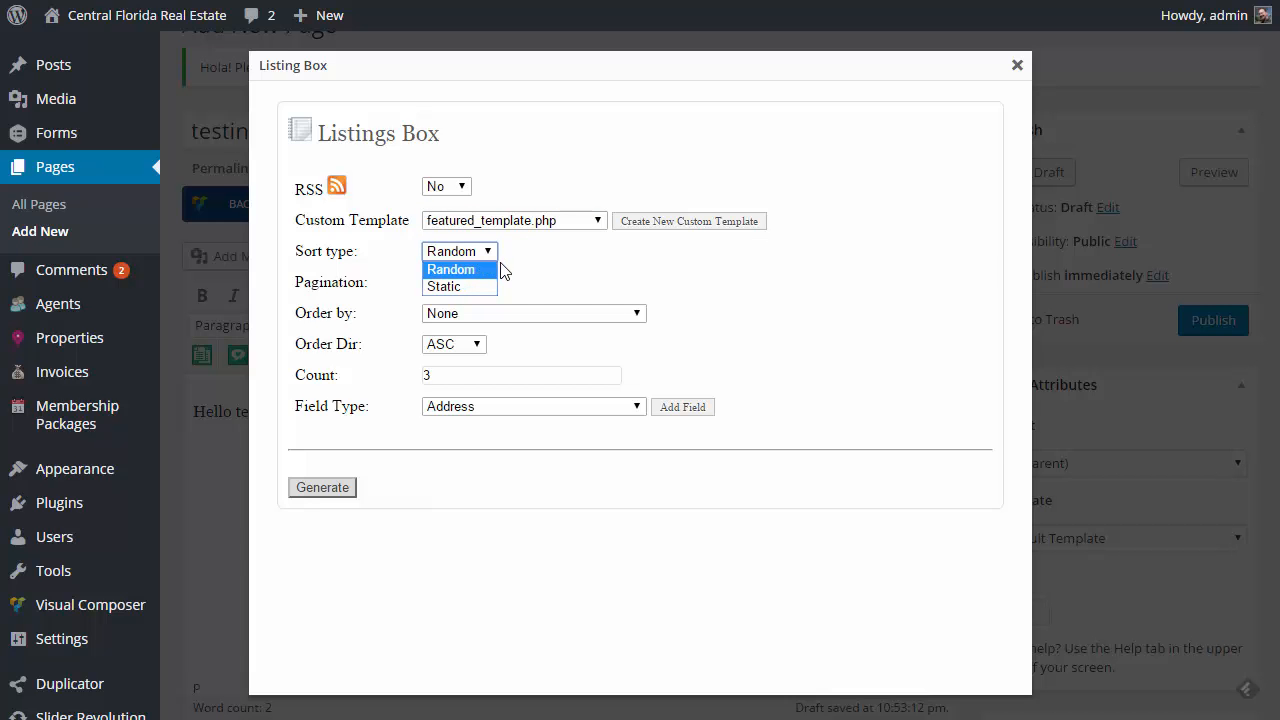
pyautogui.click(542, 278)
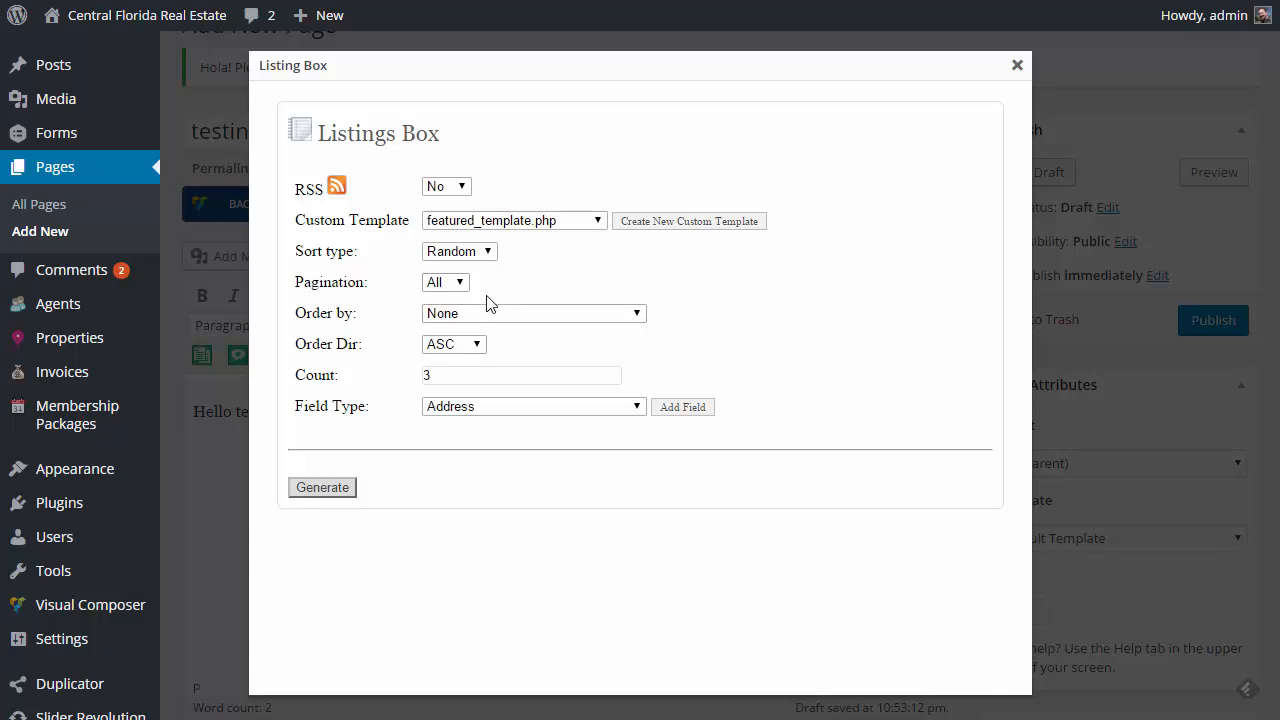
pyautogui.click(489, 252)
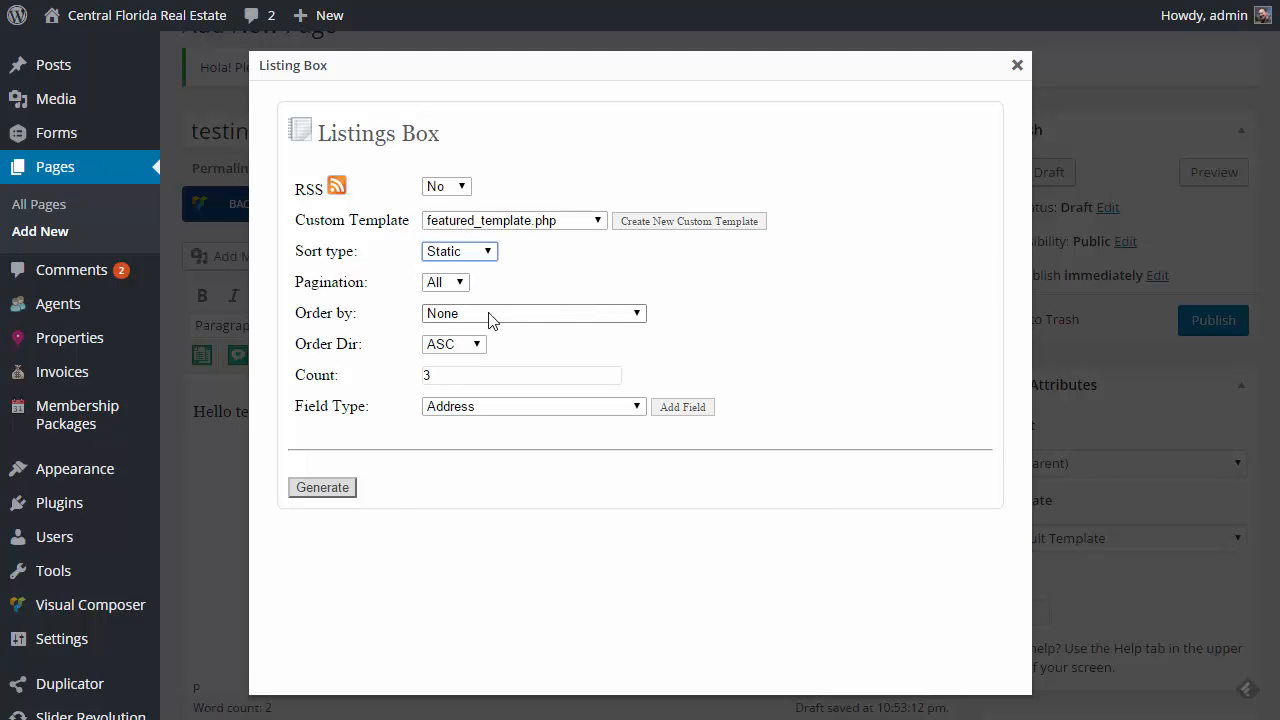
# - Order the listings box by Price in DESC direction
pyautogui.click(466, 346)
pyautogui.click(464, 370)
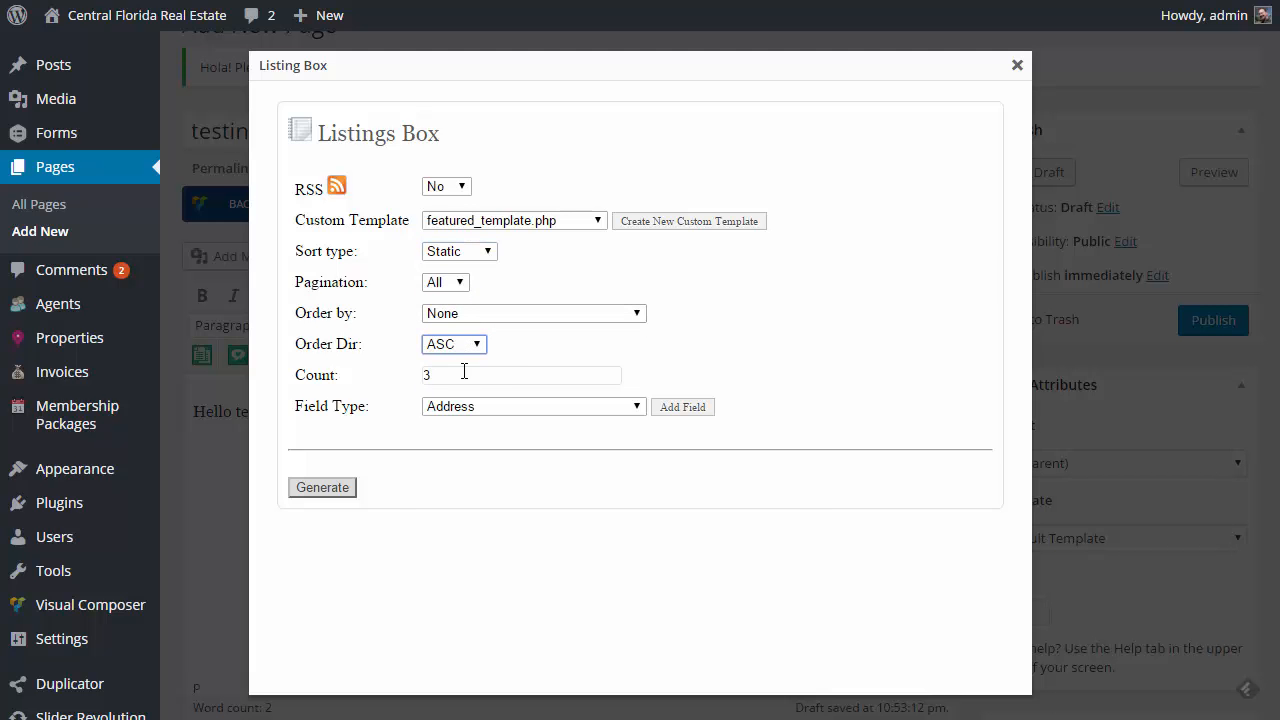
pyautogui.click(478, 346)
pyautogui.click(468, 382)
pyautogui.click(475, 313)
pyautogui.scroll(-10, 505, 475)
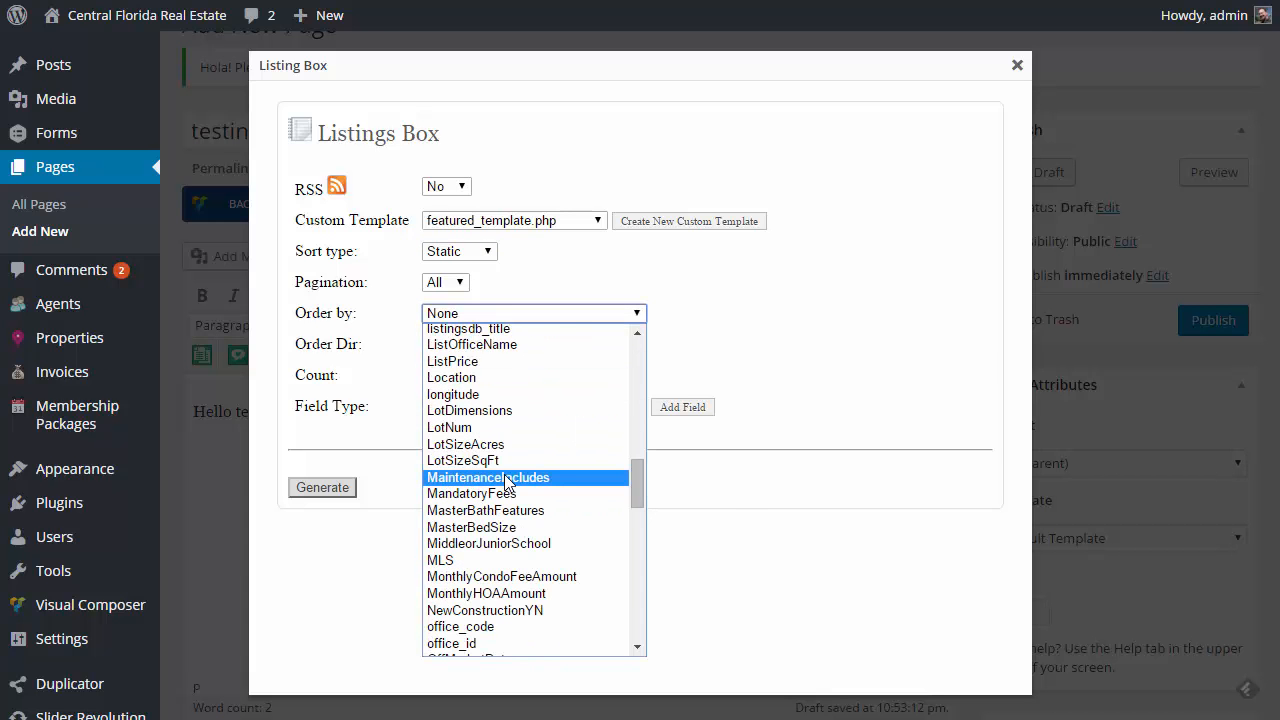
pyautogui.scroll(-2, 505, 480)
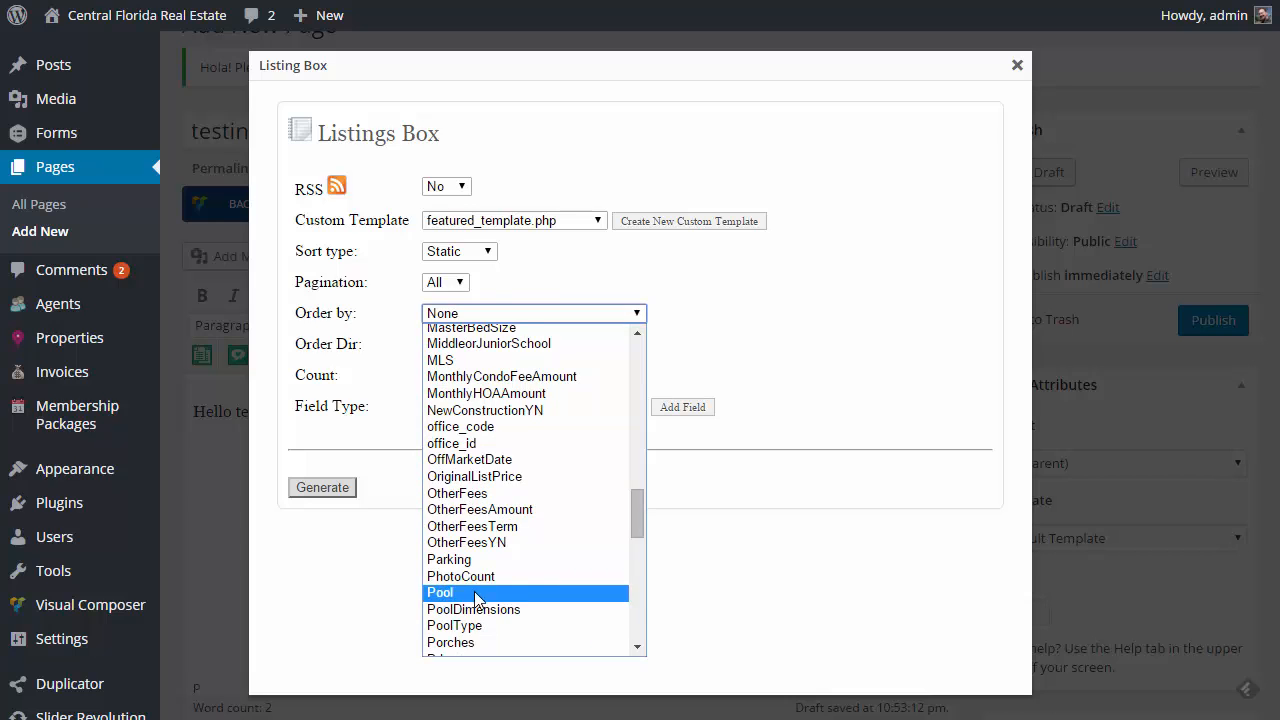
pyautogui.scroll(-2, 474, 591)
pyautogui.click(450, 459)
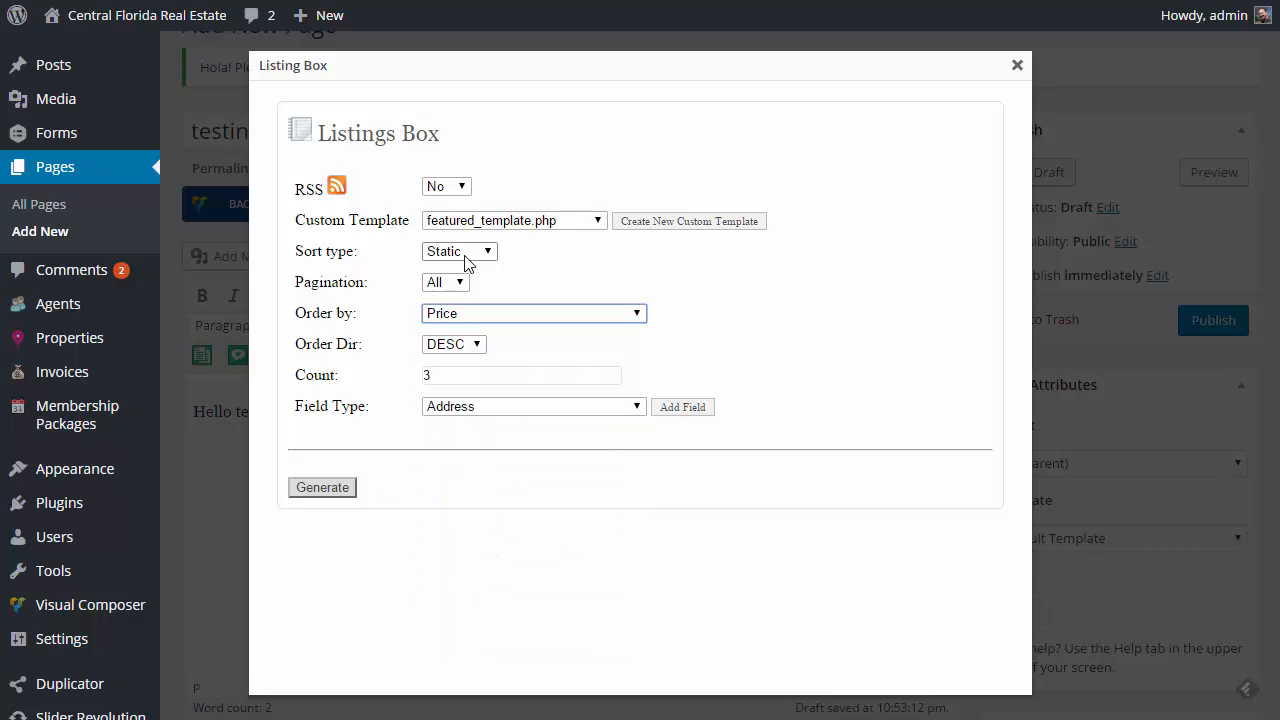
# - Choose City as the listings box's field type and set the sort type to Random
pyautogui.click(583, 412)
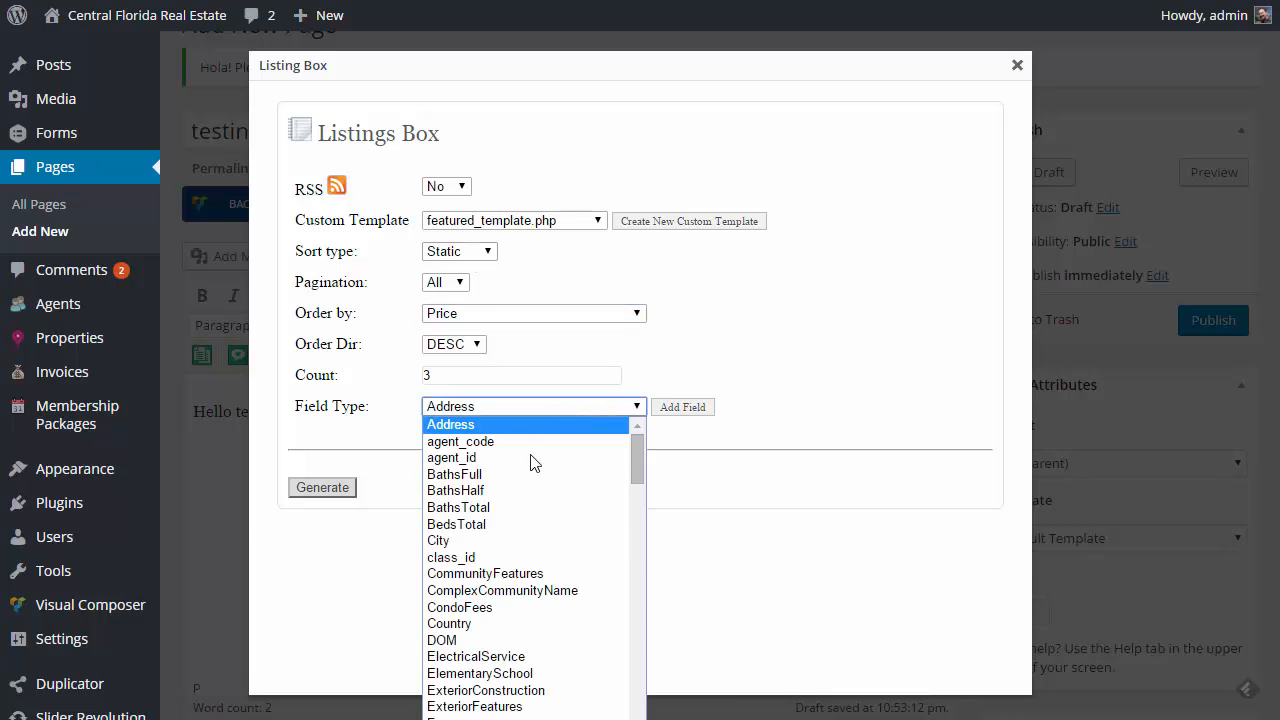
pyautogui.click(512, 553)
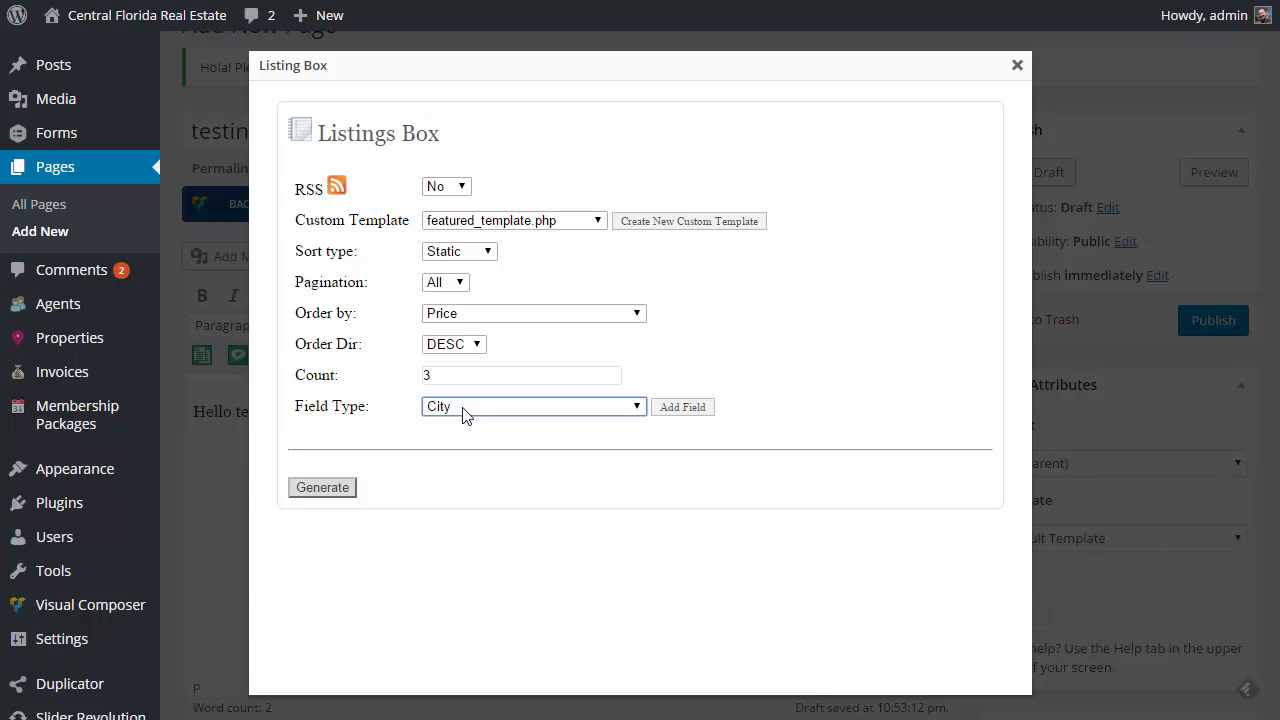
pyautogui.click(490, 253)
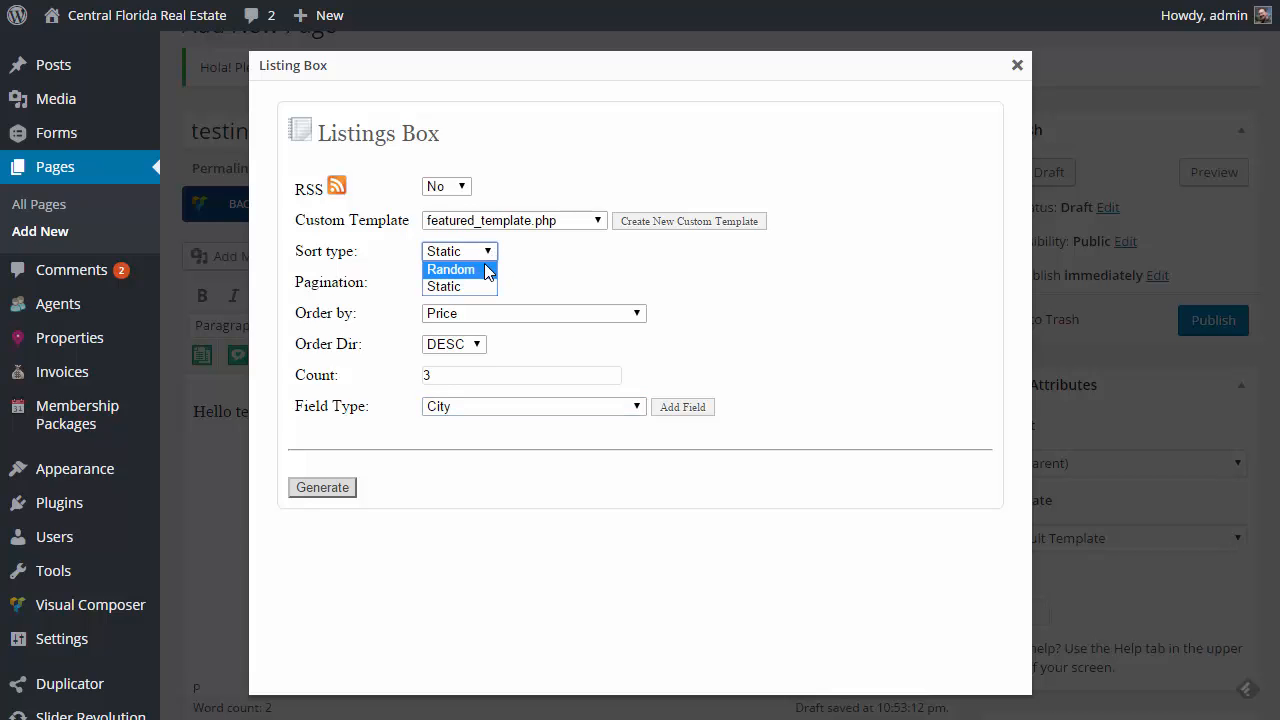
pyautogui.click(488, 271)
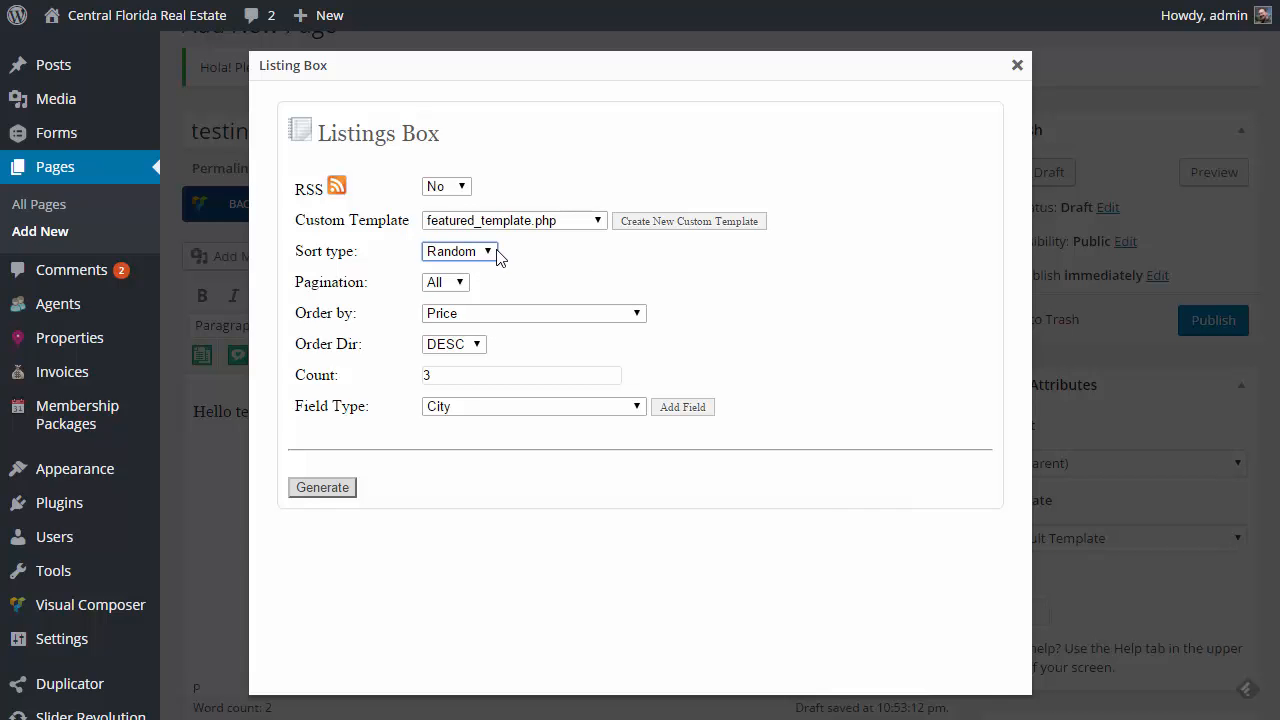
pyautogui.click(445, 284)
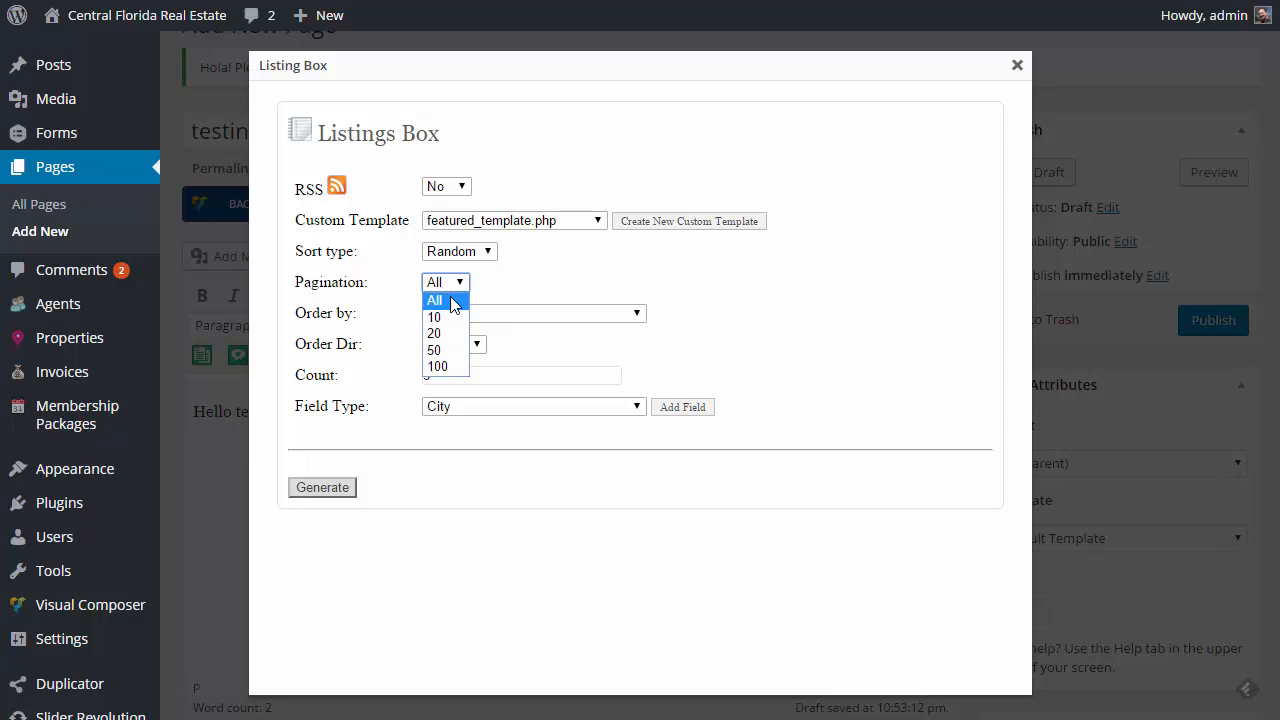
pyautogui.click(528, 277)
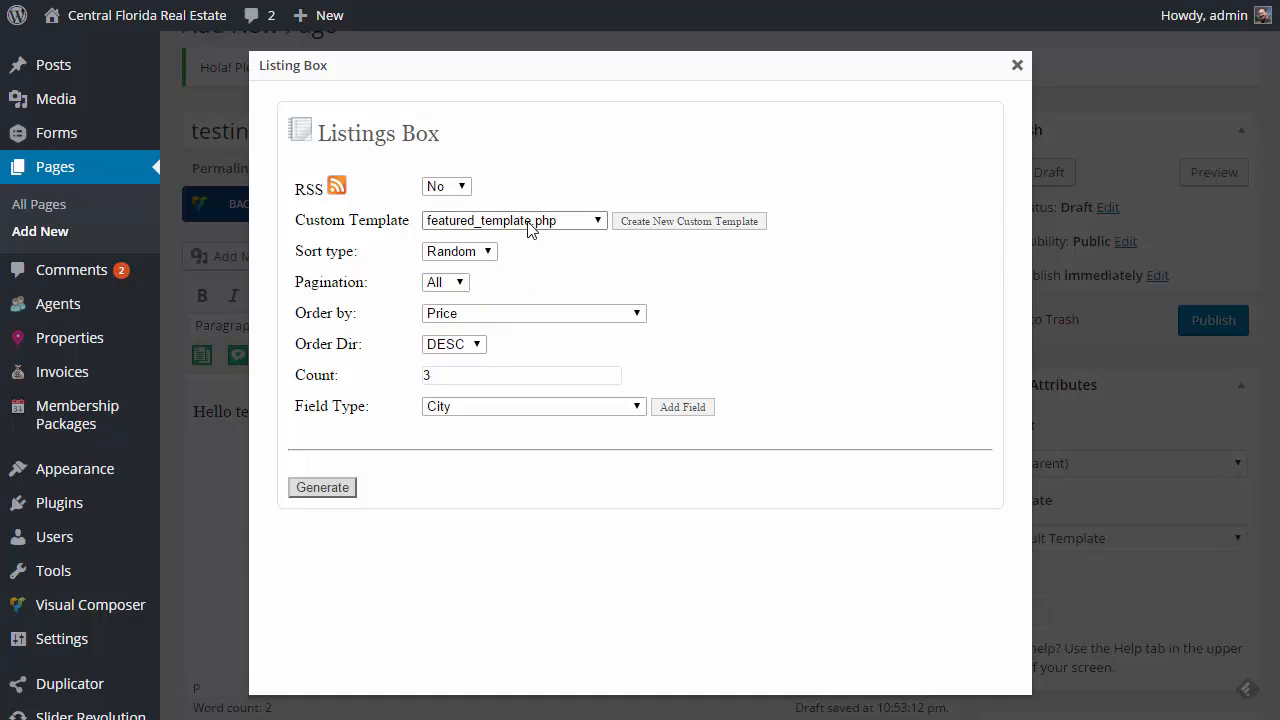
pyautogui.click(530, 226)
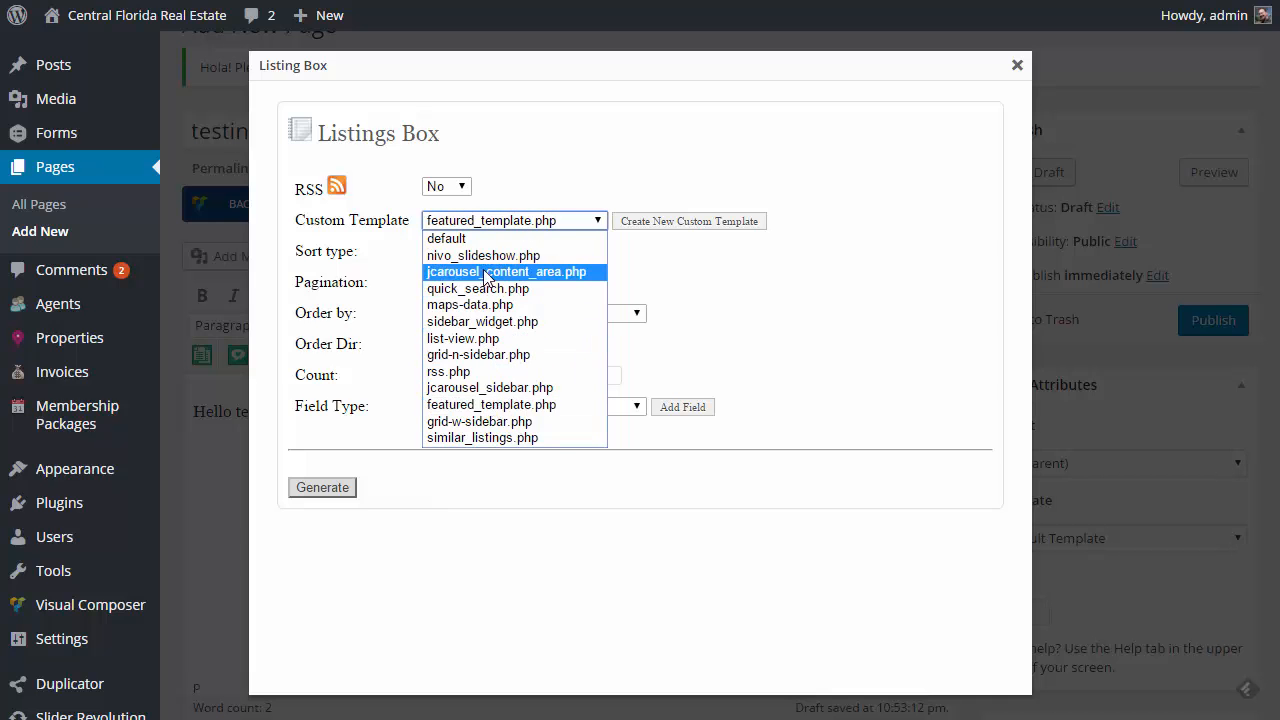
pyautogui.click(713, 257)
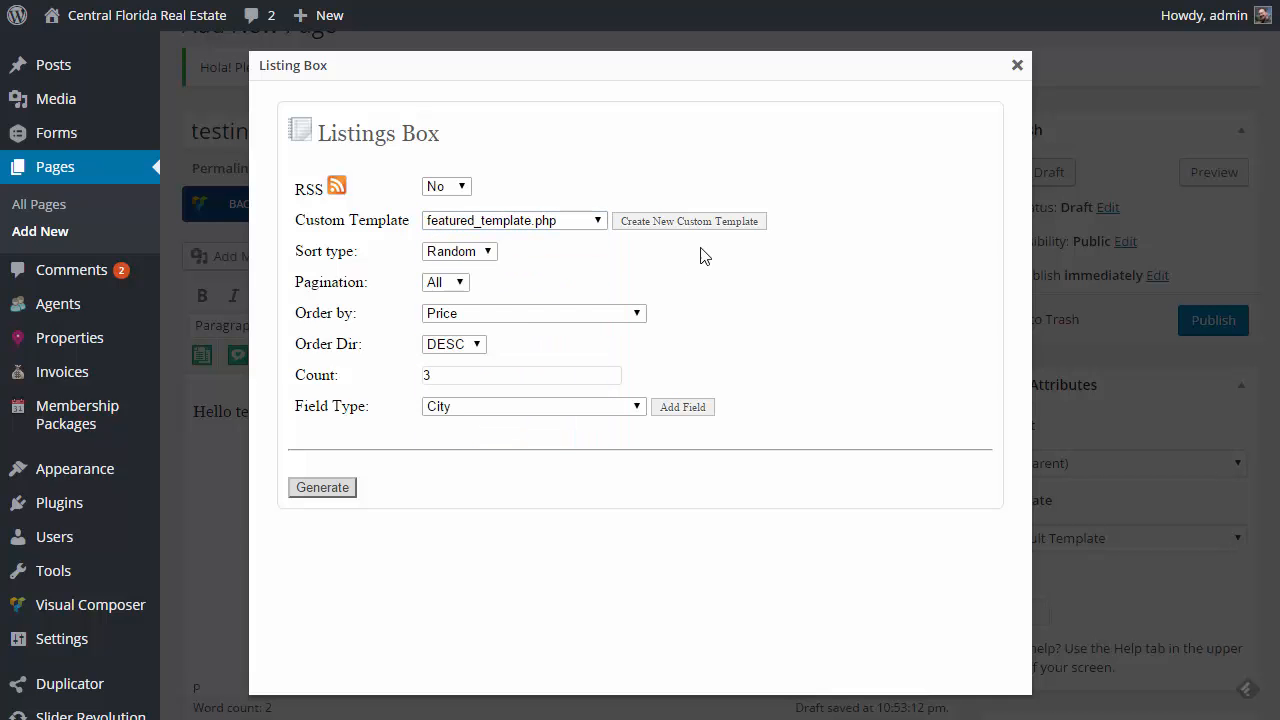
pyautogui.click(518, 315)
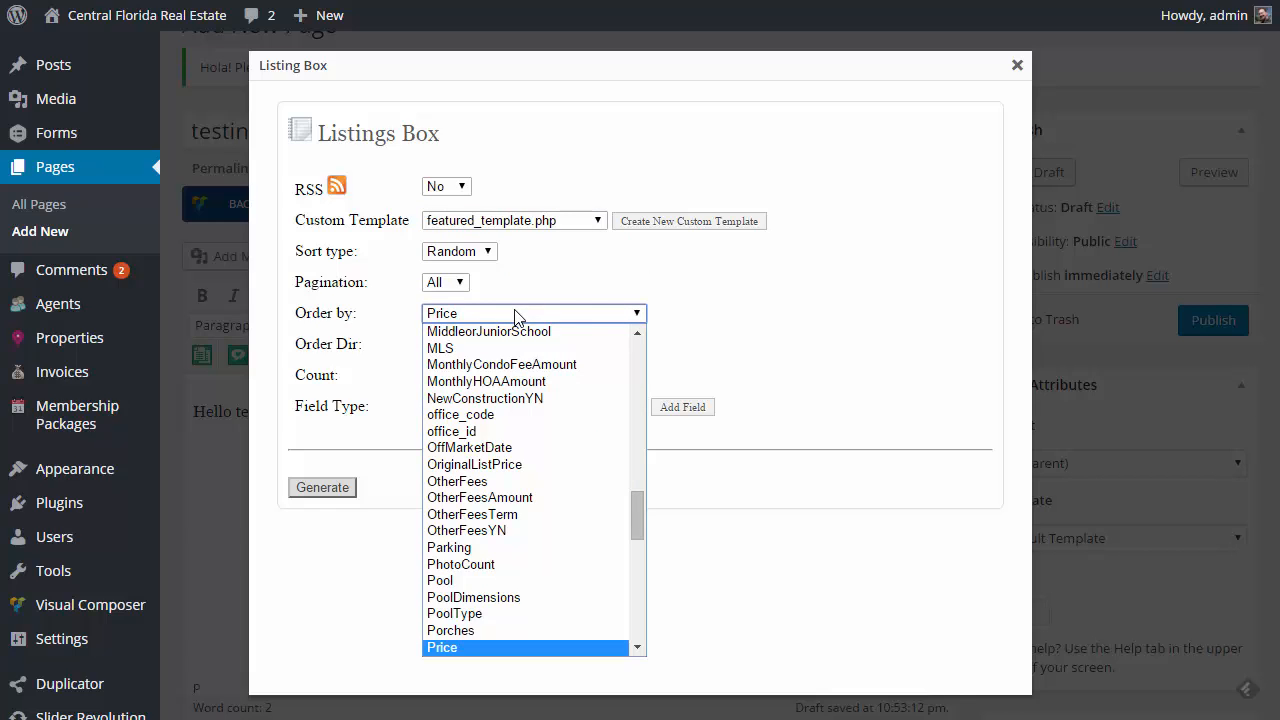
pyautogui.click(797, 330)
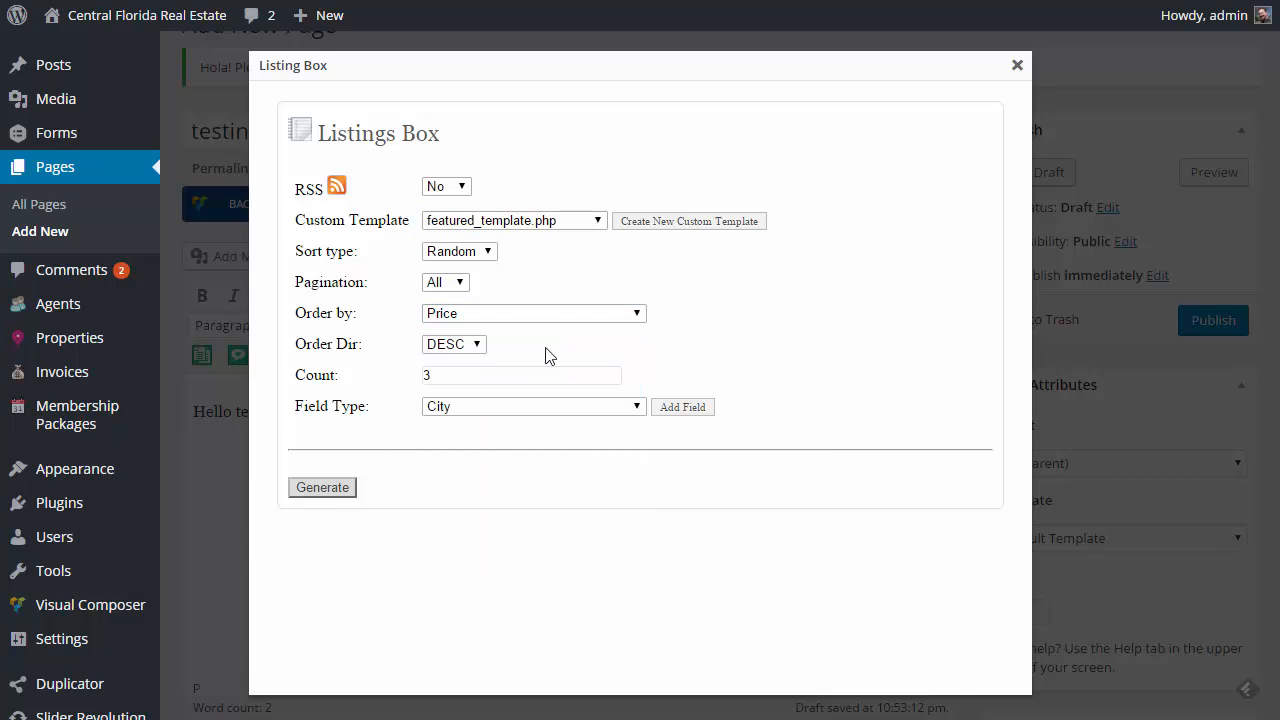
pyautogui.click(478, 348)
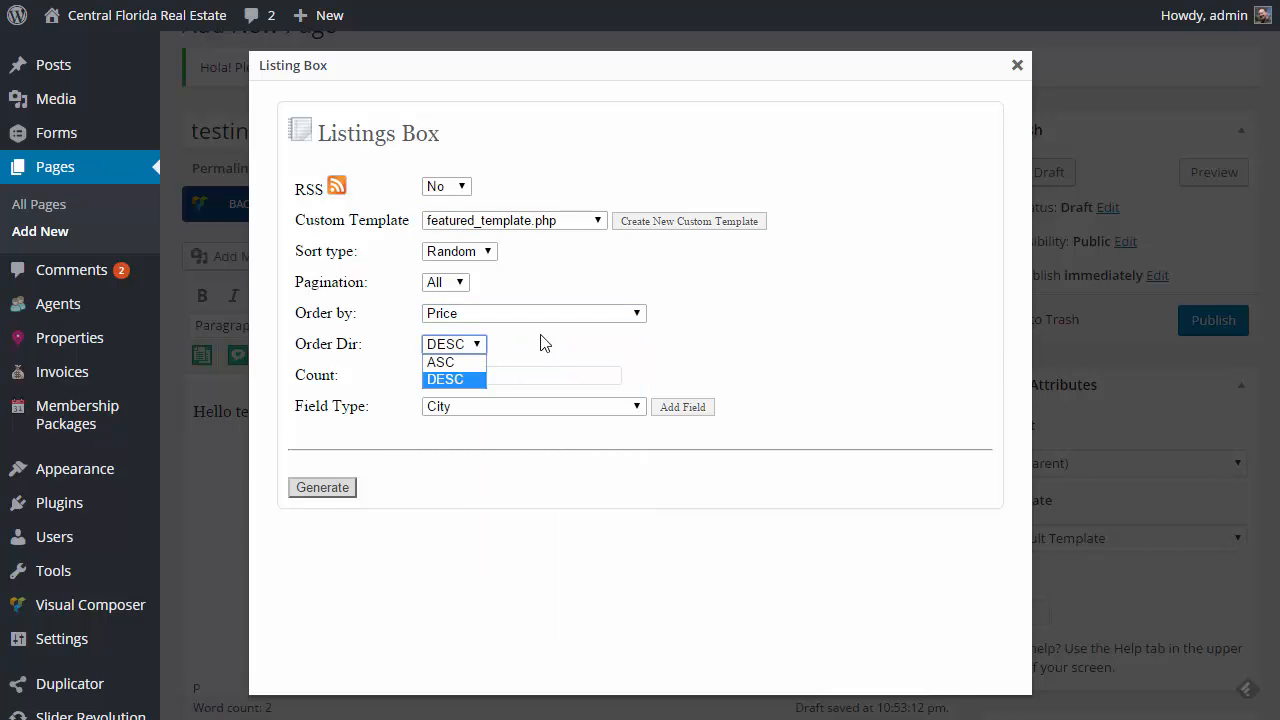
pyautogui.click(543, 343)
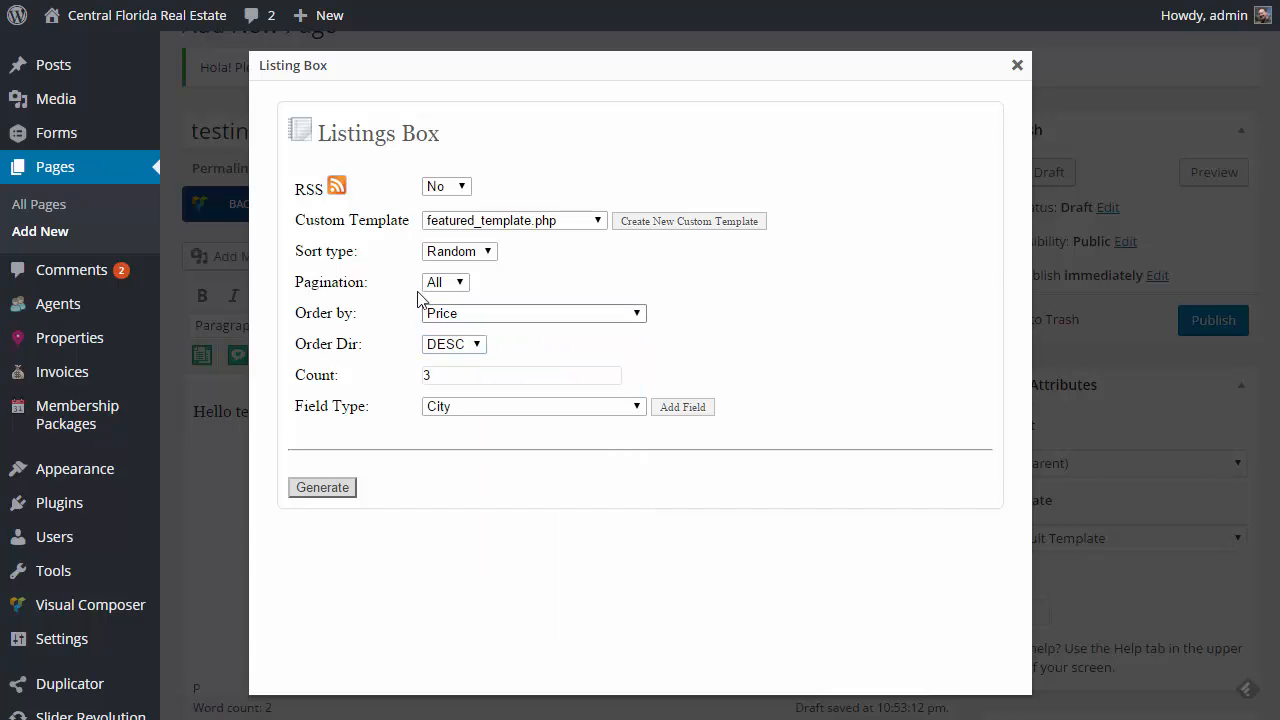
# - Set the listings box's count to 6
pyautogui.click(458, 377)
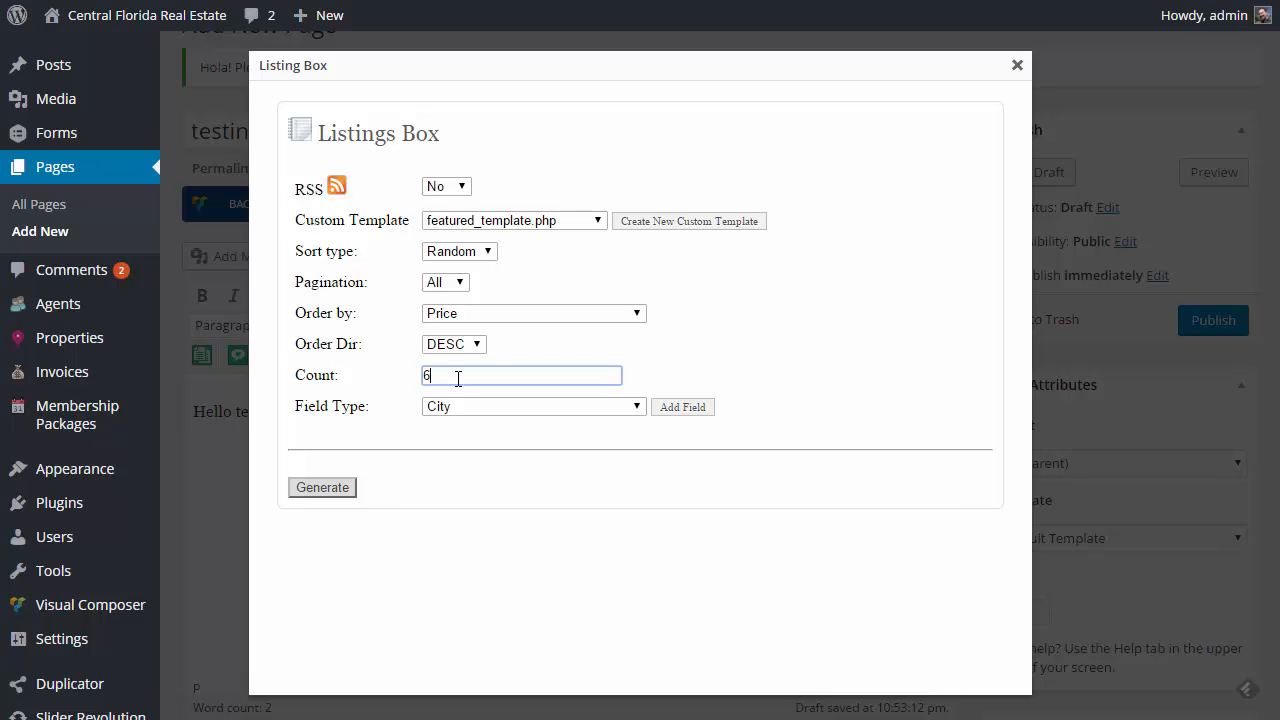
# - Add ListOfficeName and PropertyType as filter fields of the listings box
pyautogui.click(636, 407)
pyautogui.scroll(-5, 625, 472)
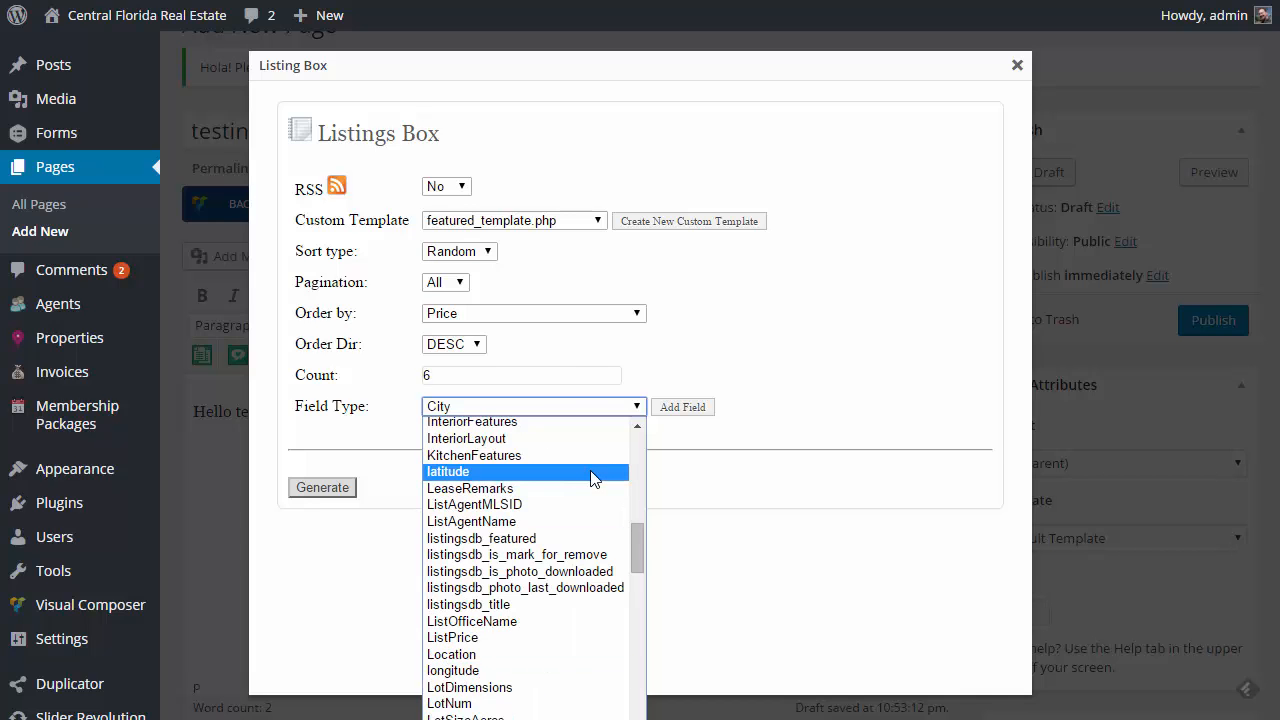
pyautogui.click(531, 622)
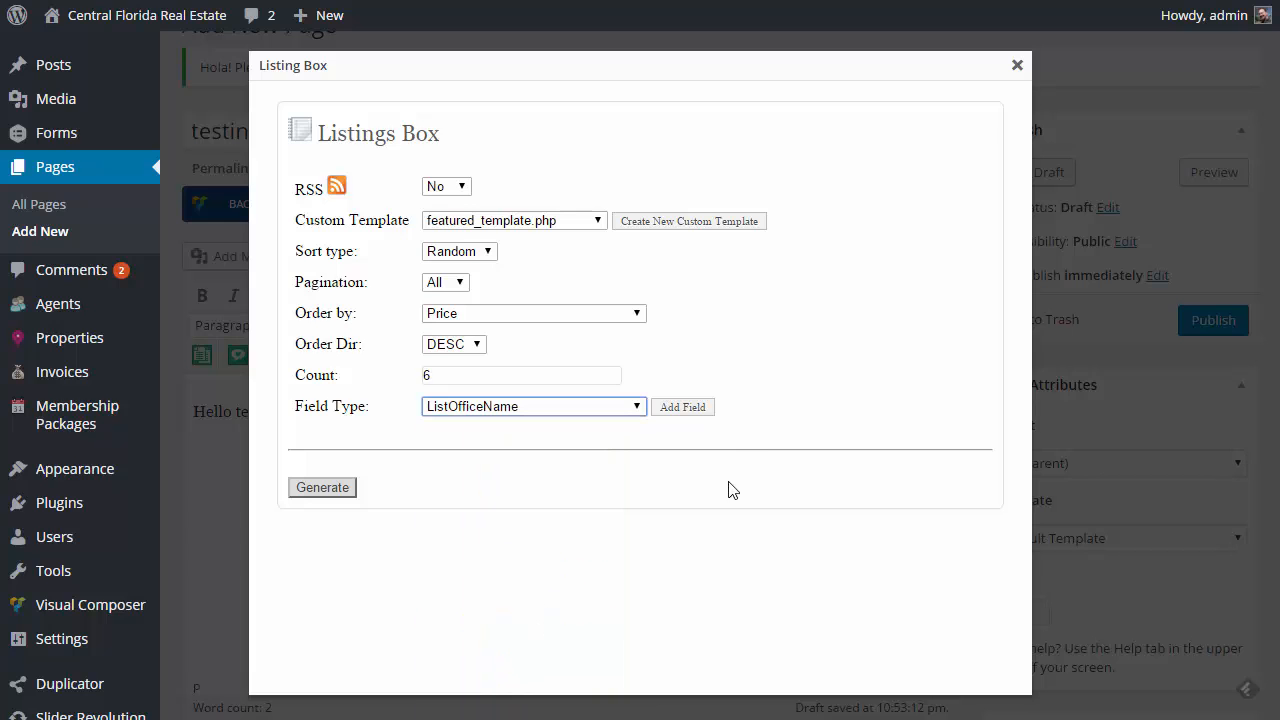
pyautogui.click(684, 408)
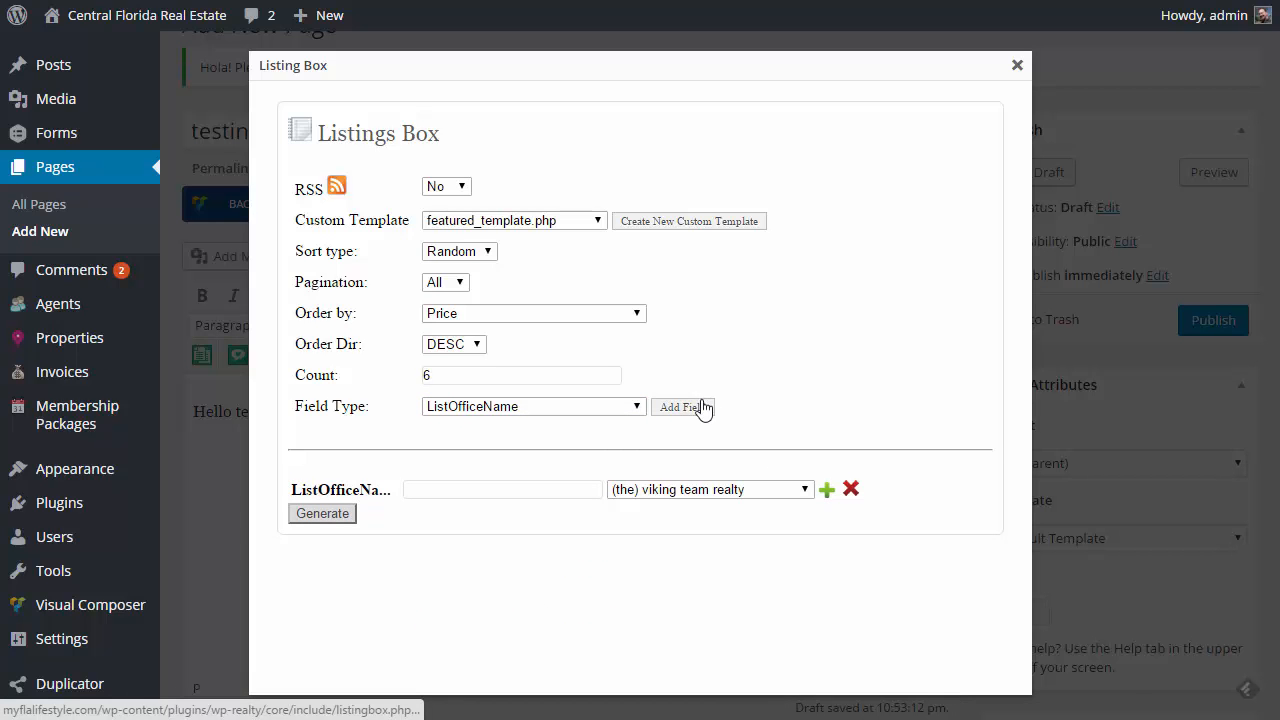
pyautogui.click(638, 408)
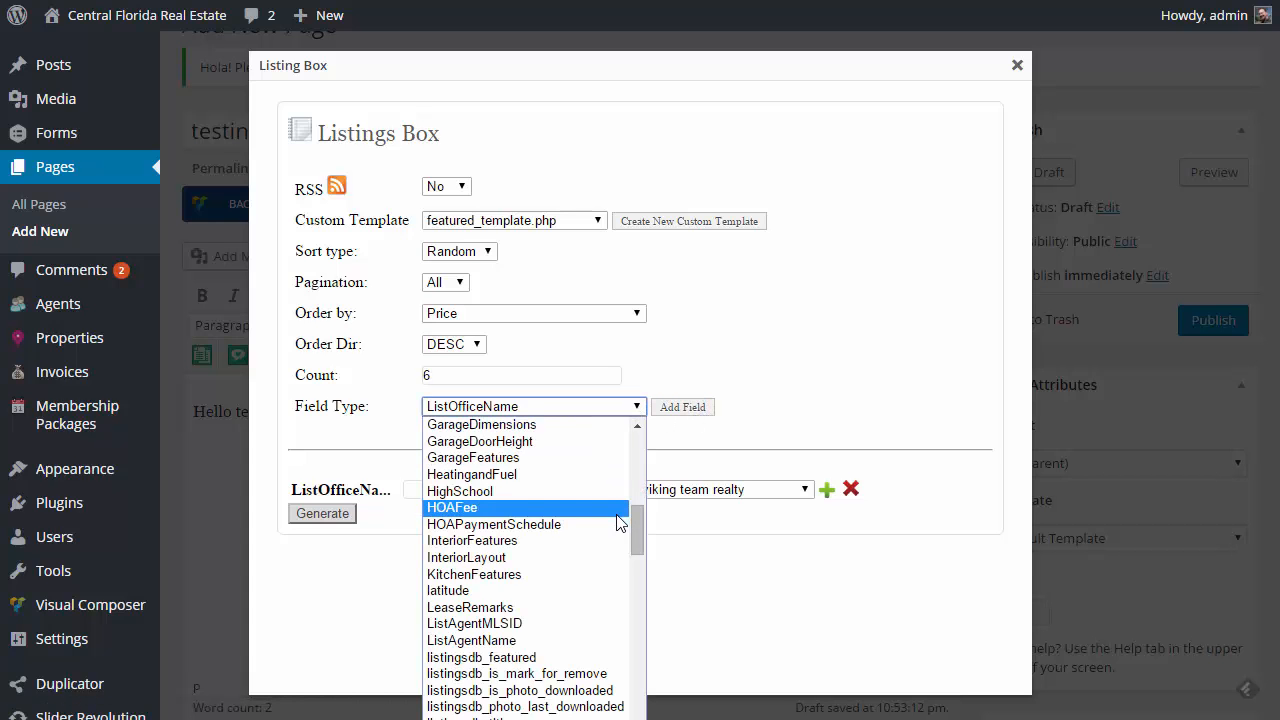
pyautogui.scroll(-10, 620, 521)
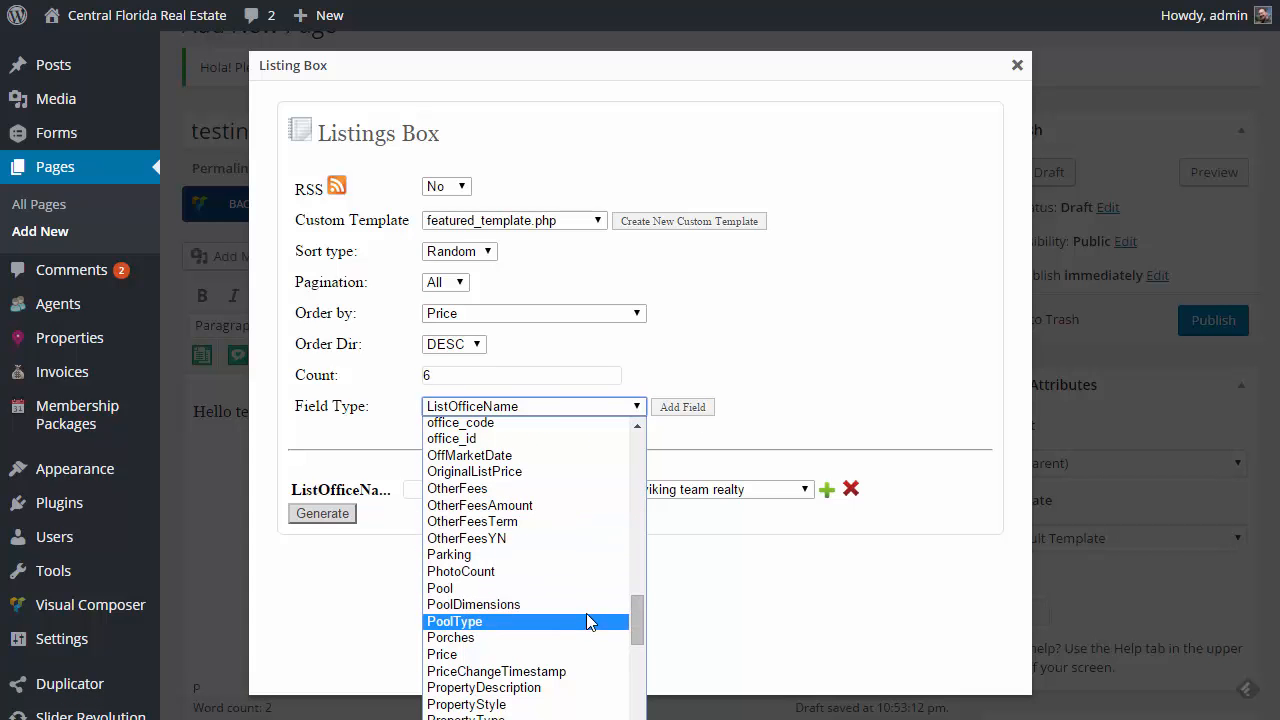
pyautogui.click(589, 718)
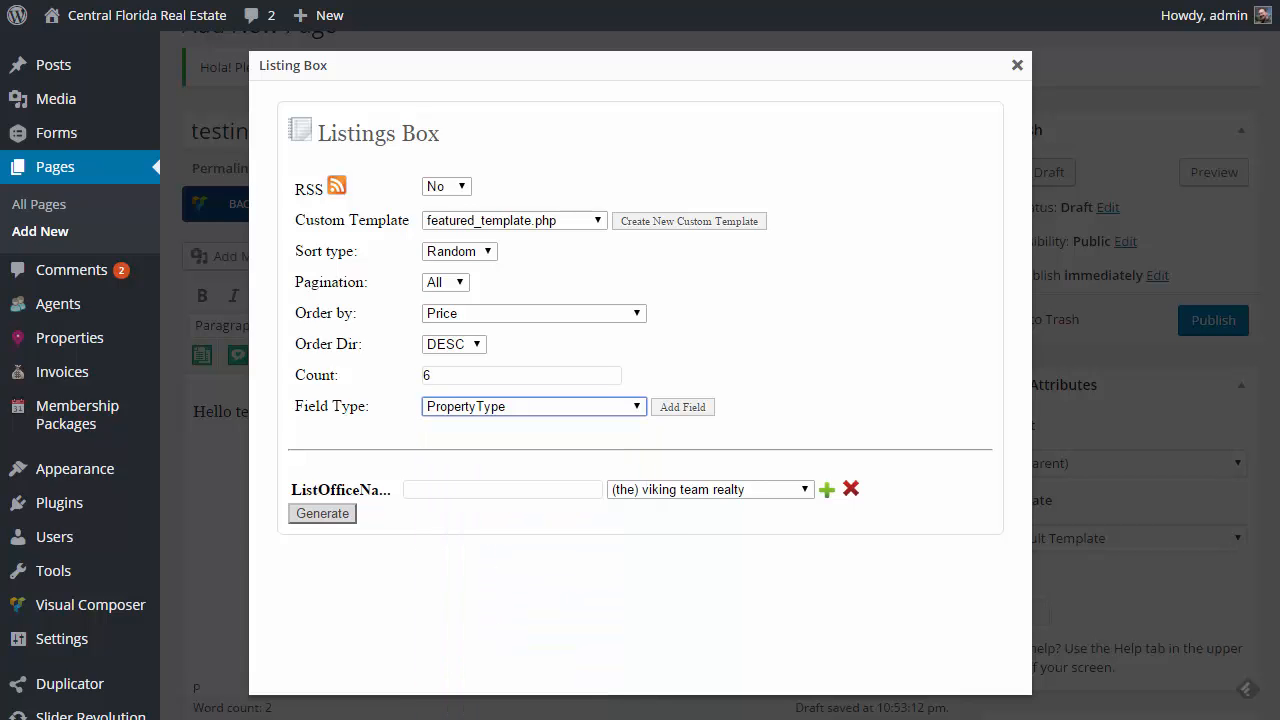
pyautogui.click(687, 410)
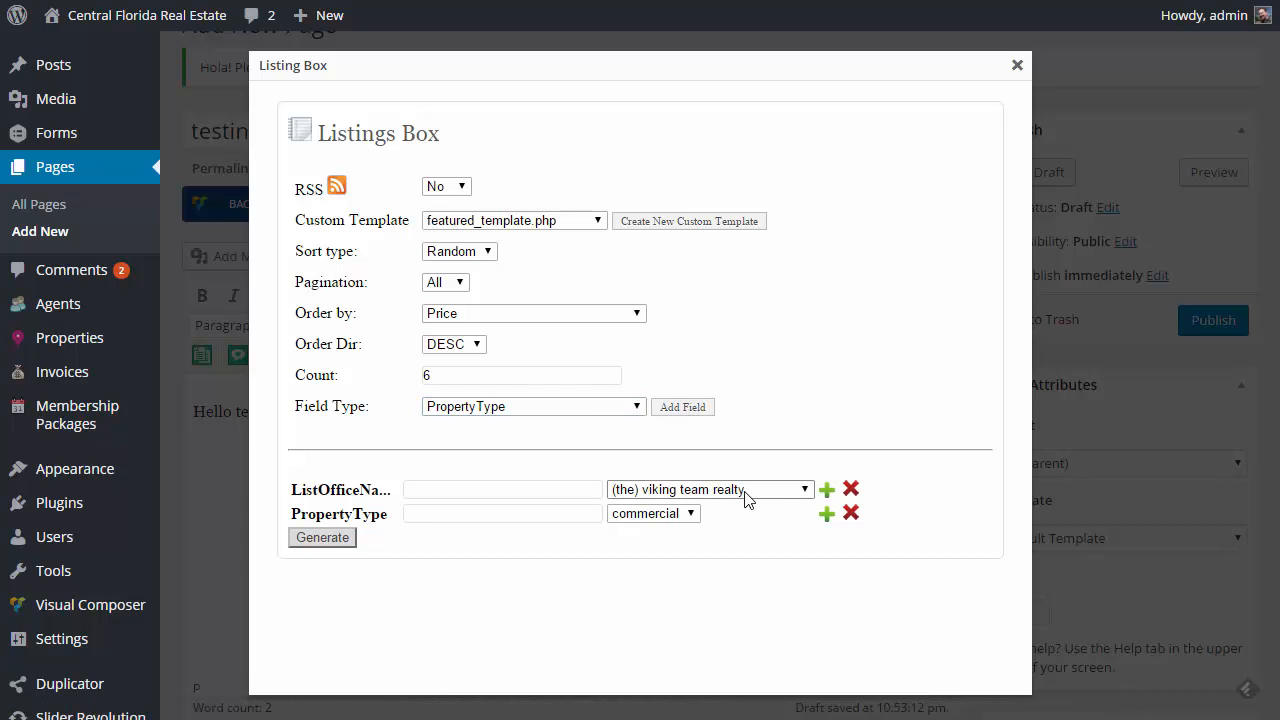
# - Add aligned realty corp as the value of the ListOfficeName filter field
pyautogui.click(810, 496)
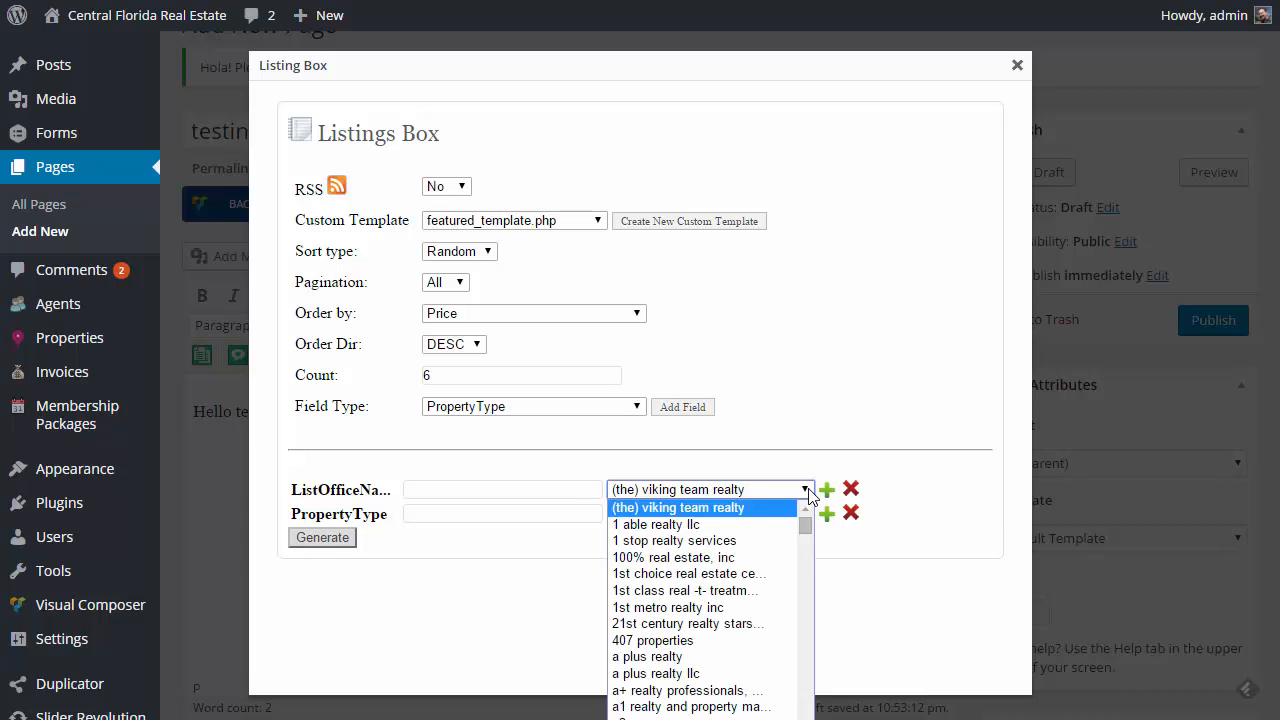
pyautogui.scroll(-5, 663, 586)
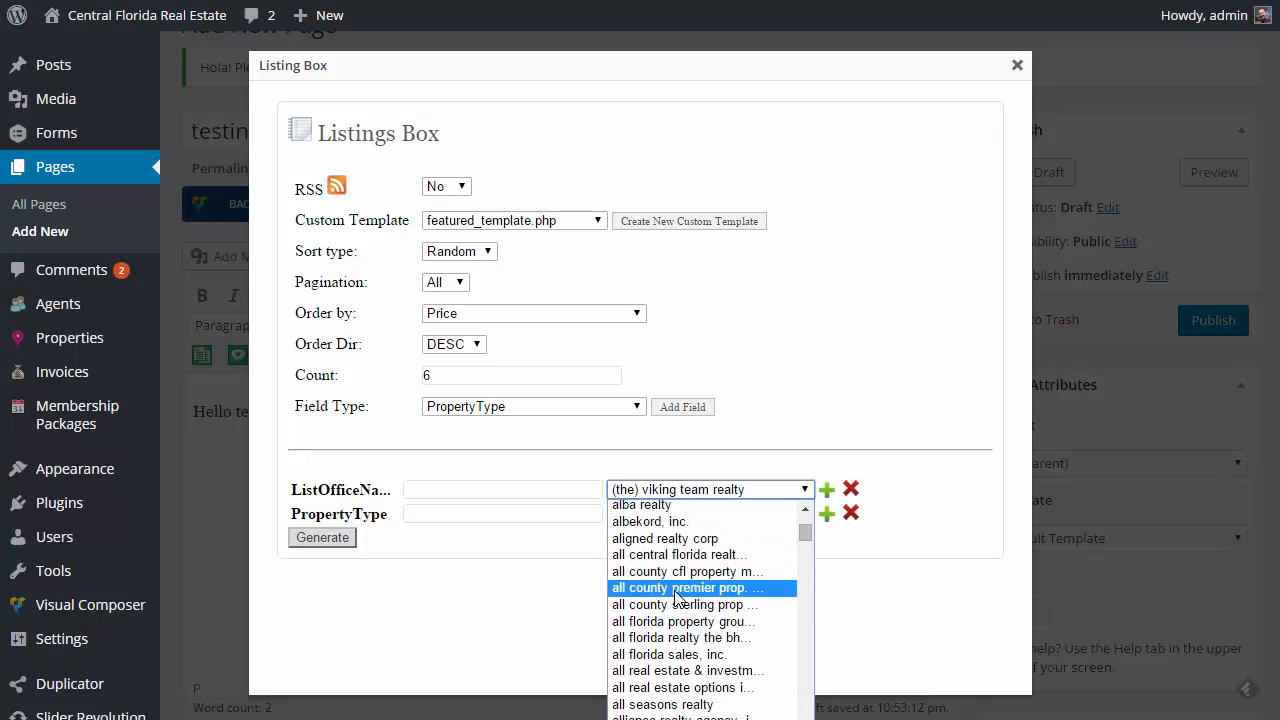
pyautogui.click(668, 541)
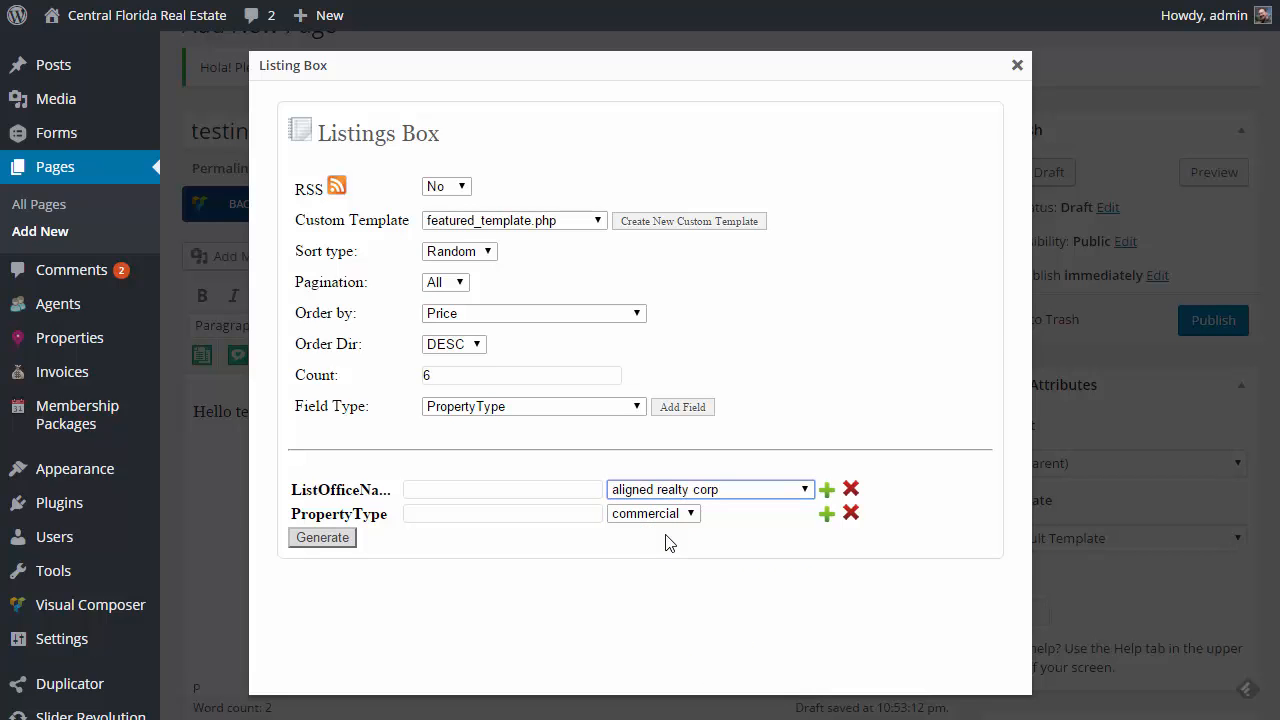
pyautogui.click(692, 513)
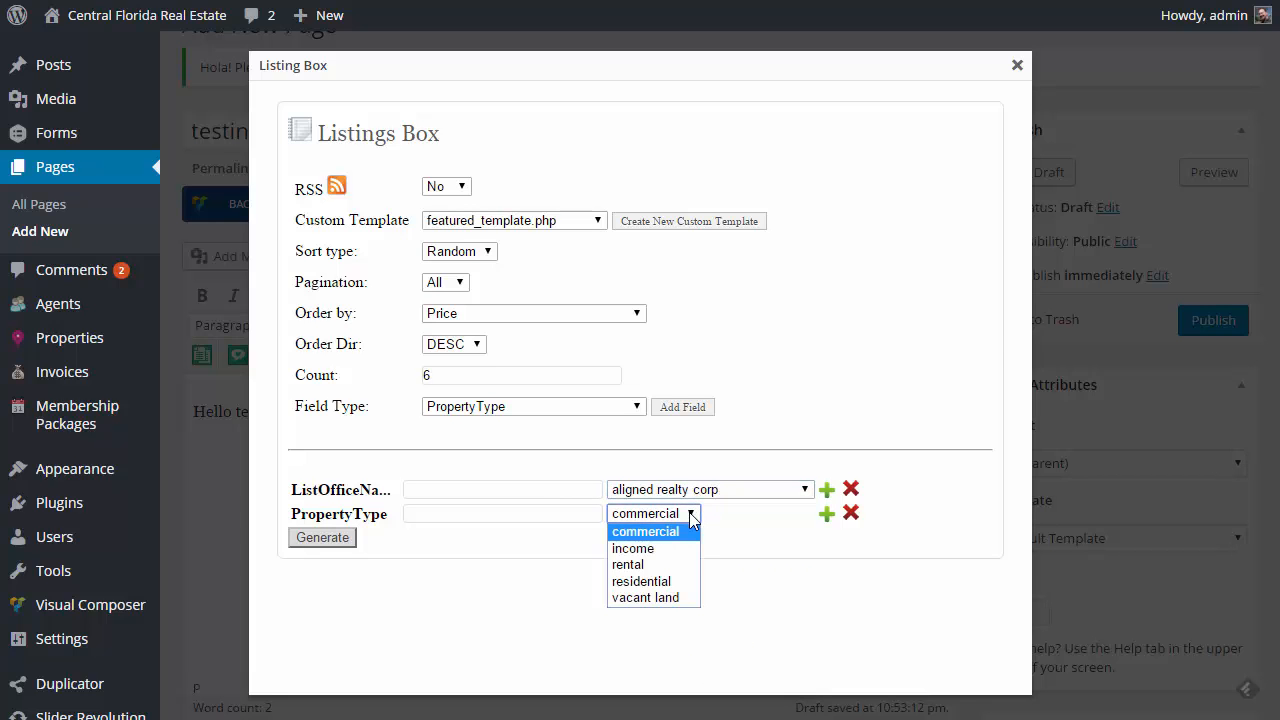
pyautogui.click(826, 489)
pyautogui.click(826, 489)
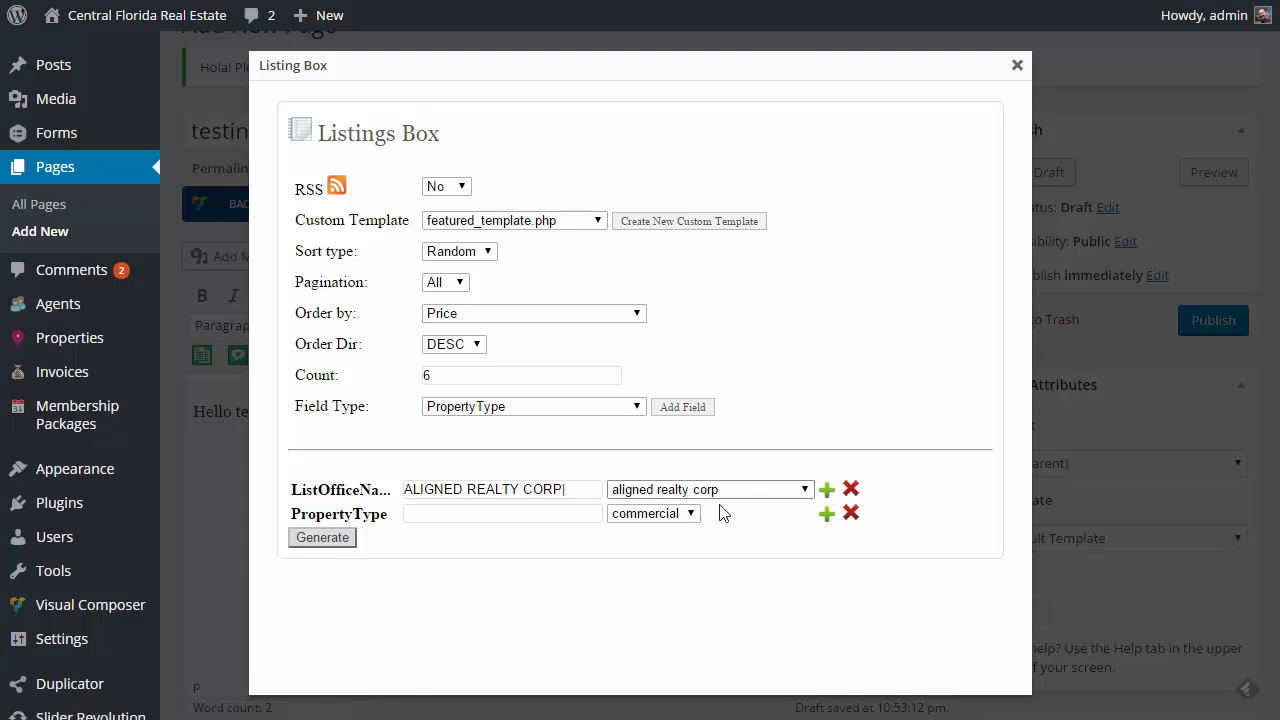
# - Add residential and vacant land as values of the PropertyType filter field
pyautogui.click(695, 515)
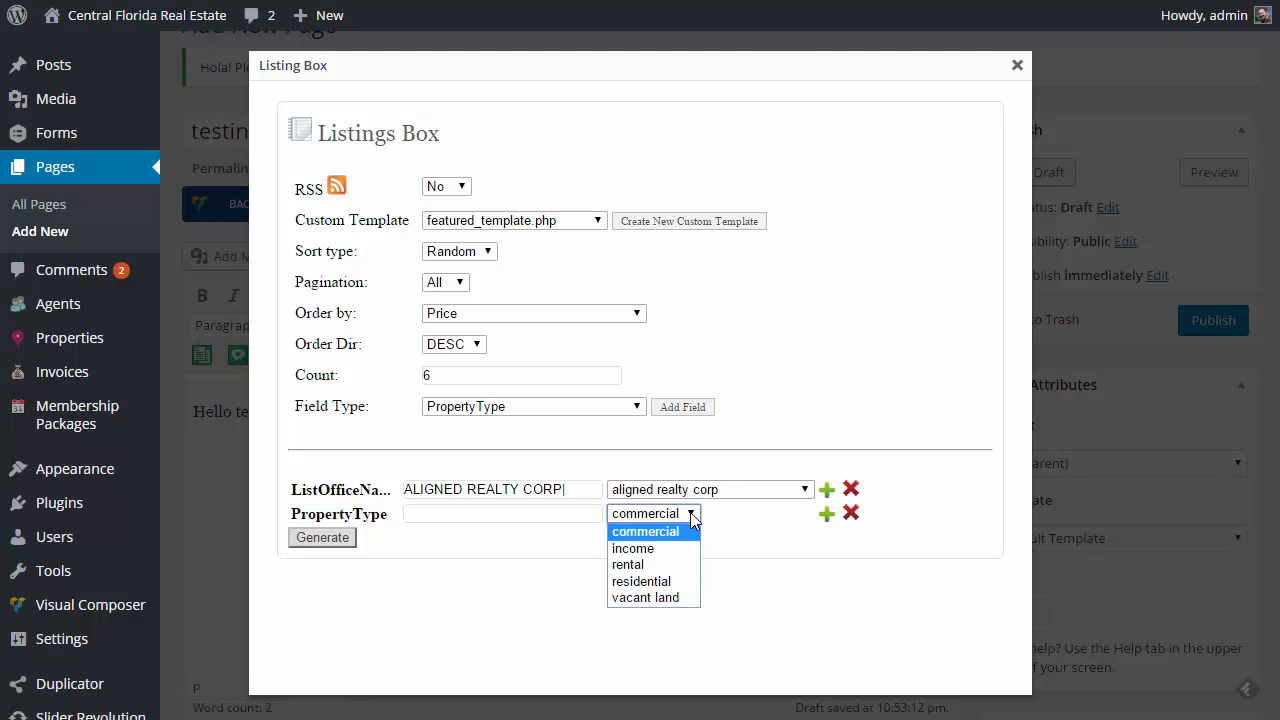
pyautogui.click(676, 582)
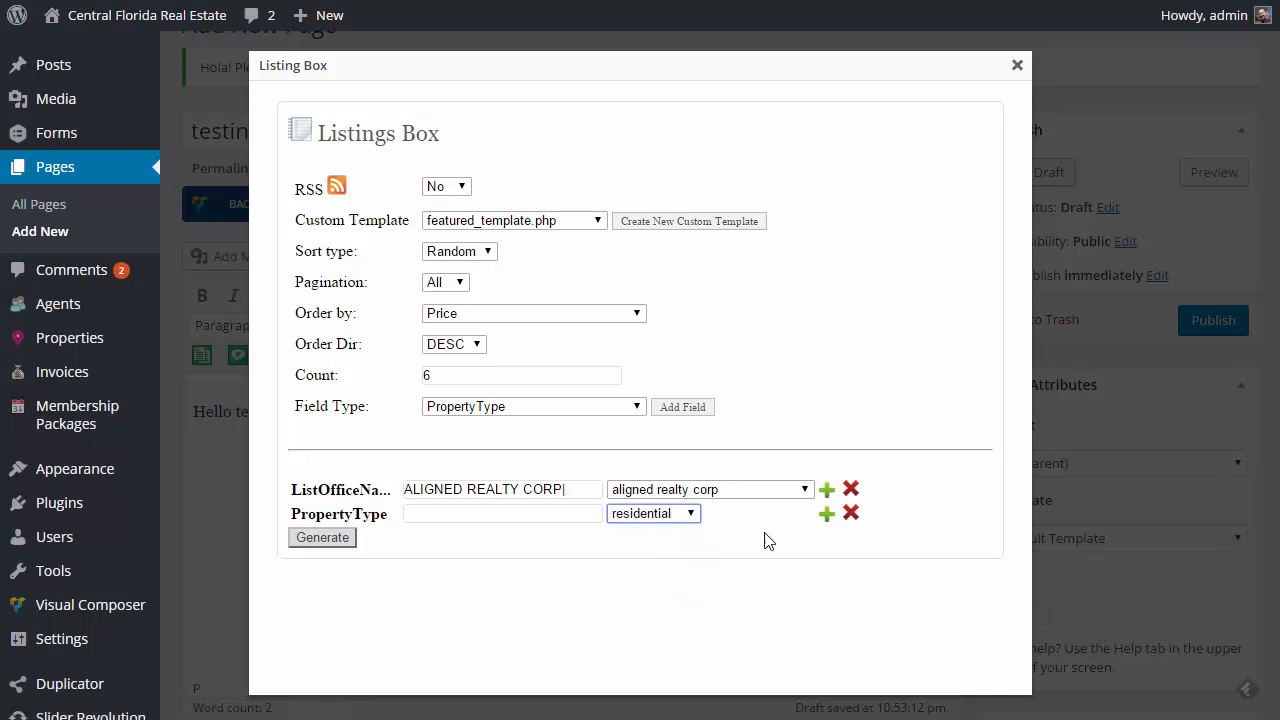
pyautogui.click(826, 513)
pyautogui.click(695, 514)
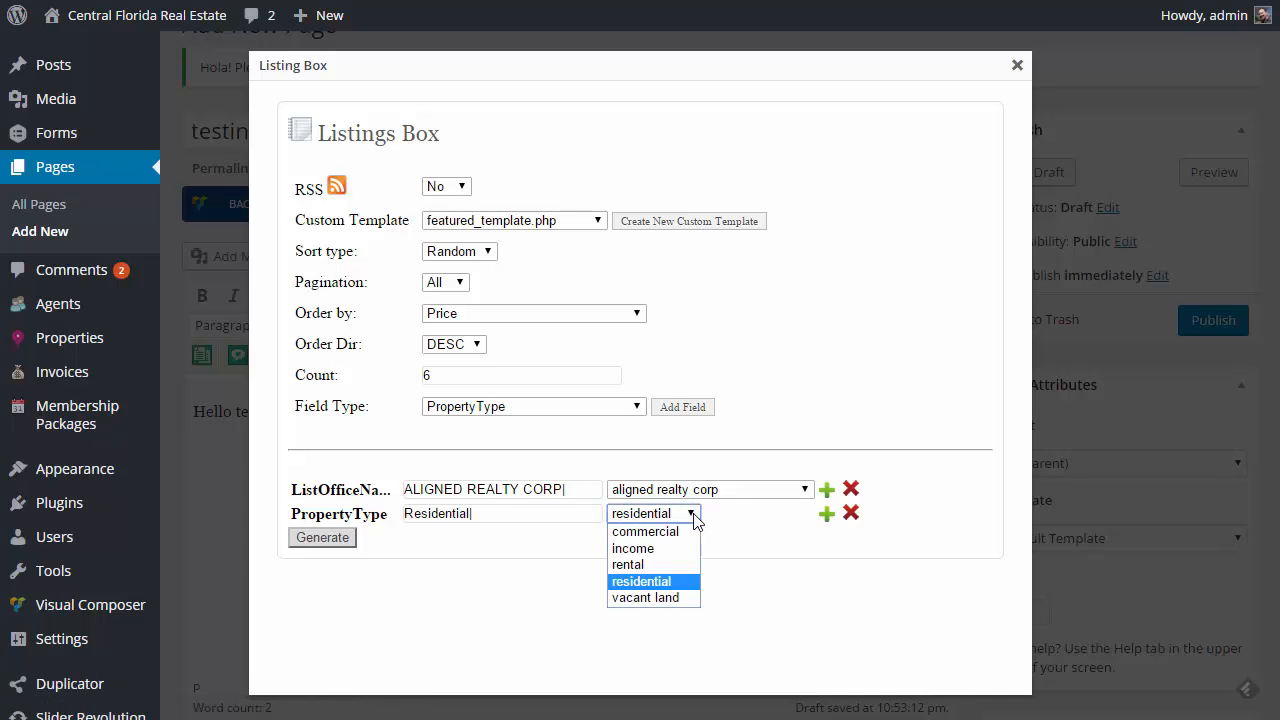
pyautogui.click(678, 598)
pyautogui.click(826, 514)
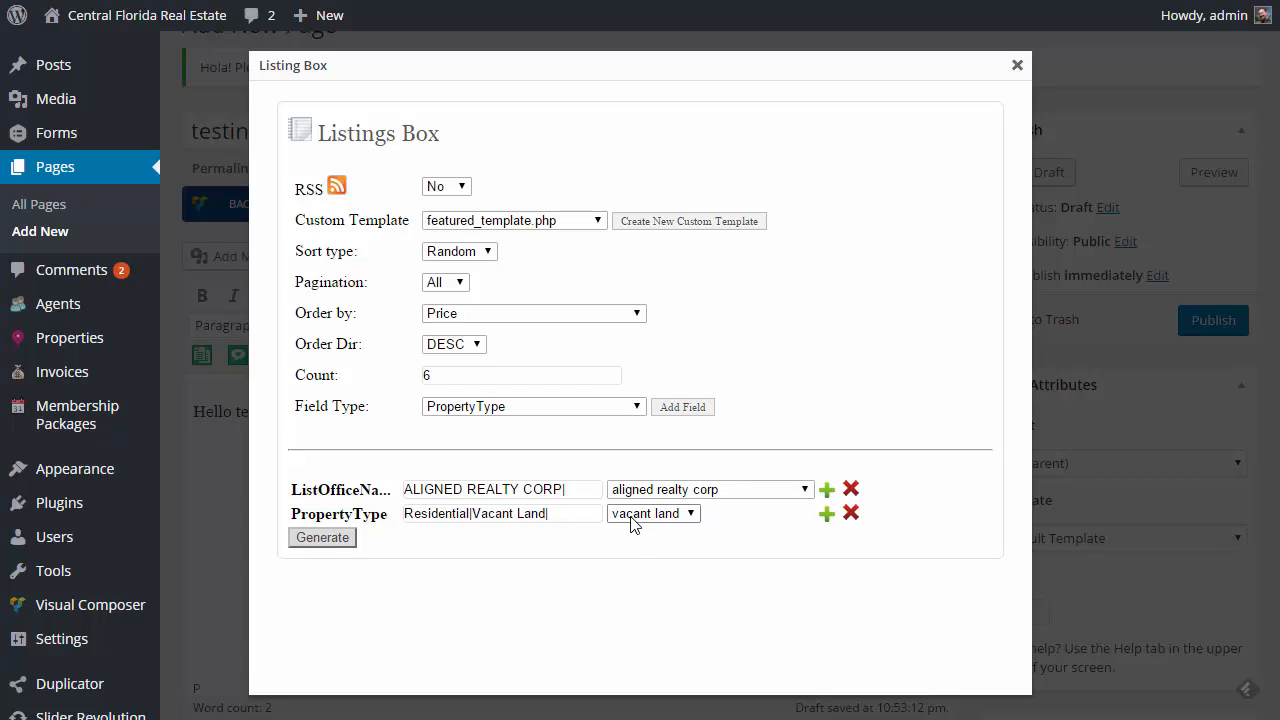
# - Remove the PropertyType and ListOfficeName filter fields from the listings box
pyautogui.click(850, 514)
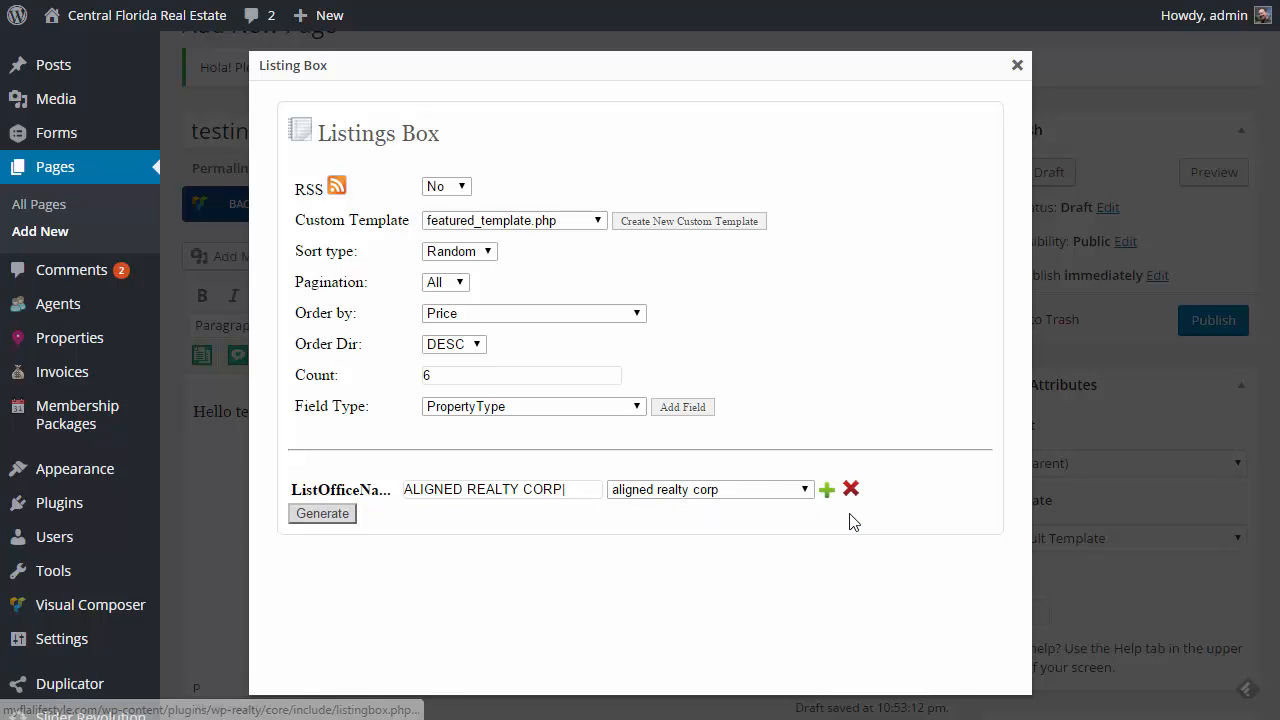
pyautogui.click(850, 489)
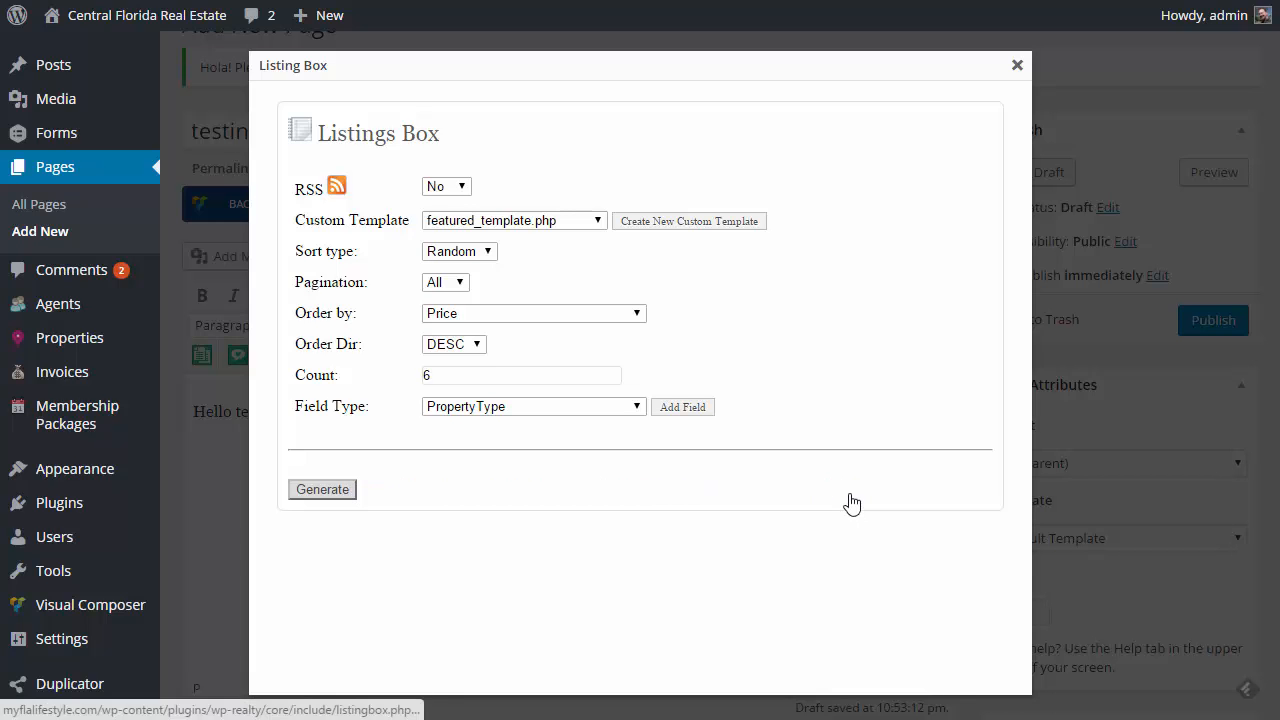
# - Add SWSubdivCommunityName as a filter field of the listings box
pyautogui.click(637, 406)
pyautogui.scroll(-2, 578, 536)
pyautogui.scroll(-10, 578, 536)
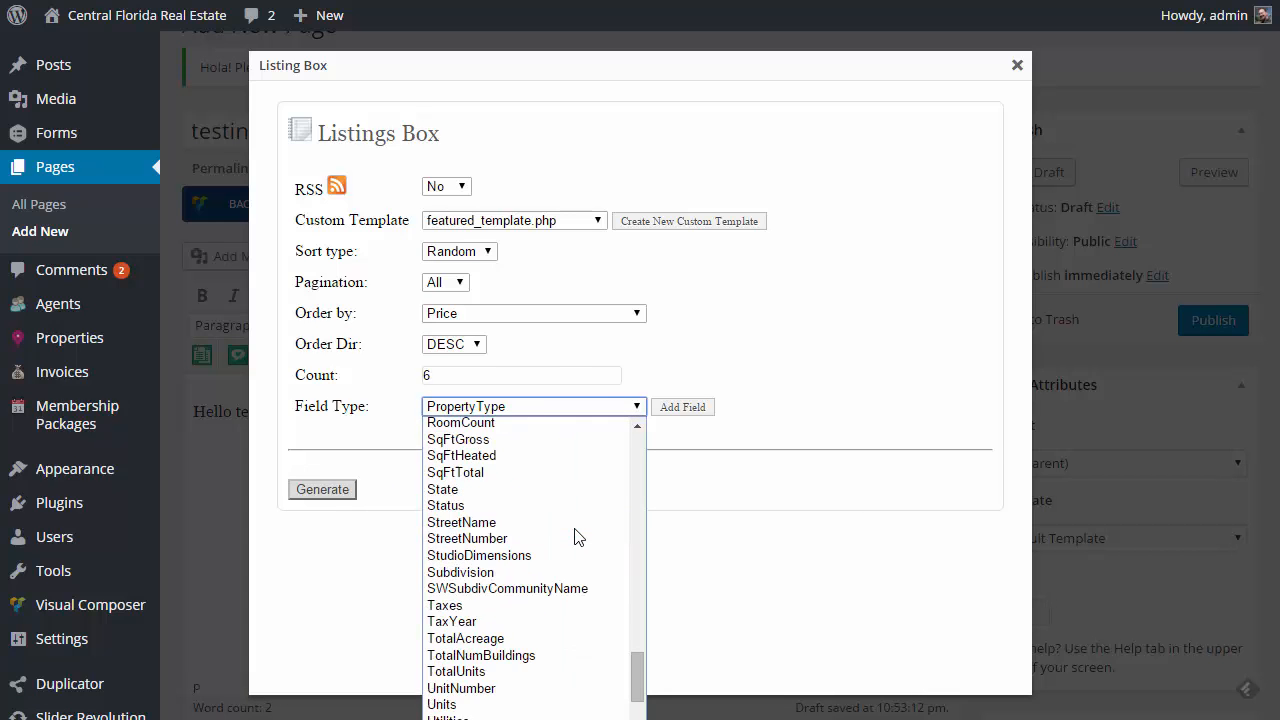
pyautogui.scroll(15, 580, 532)
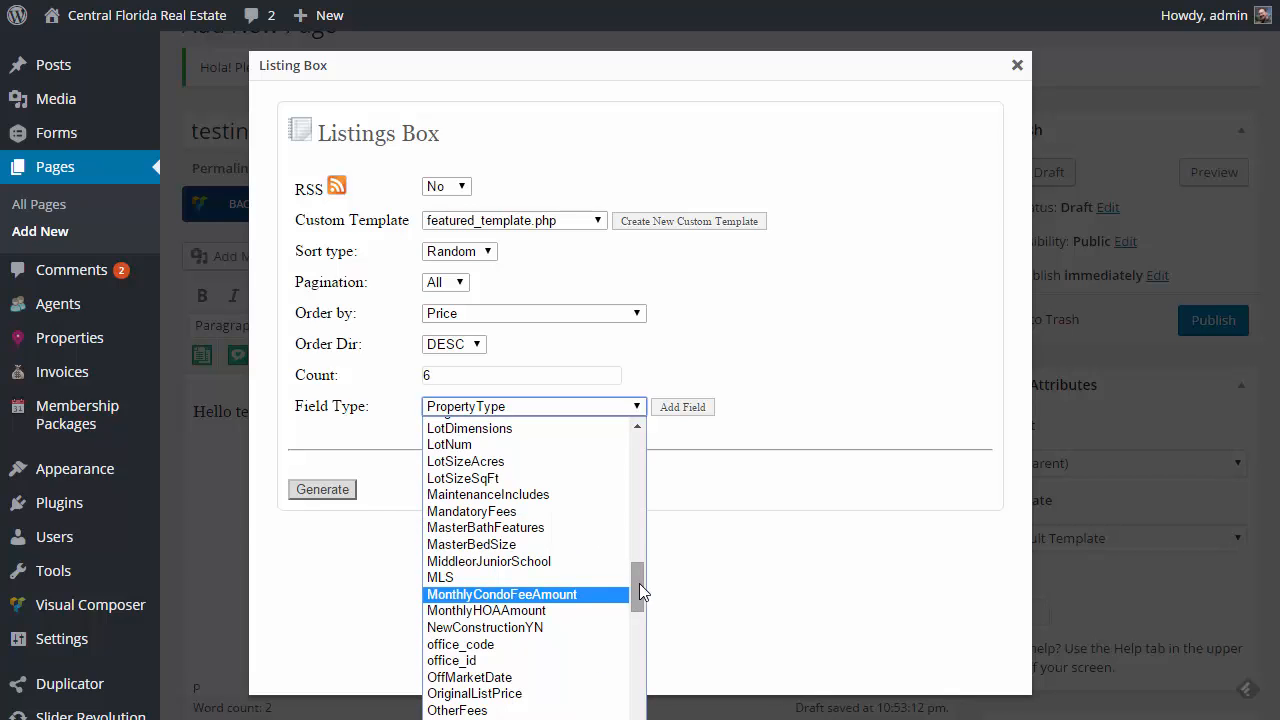
pyautogui.moveTo(640, 585); pyautogui.dragTo(651, 664)
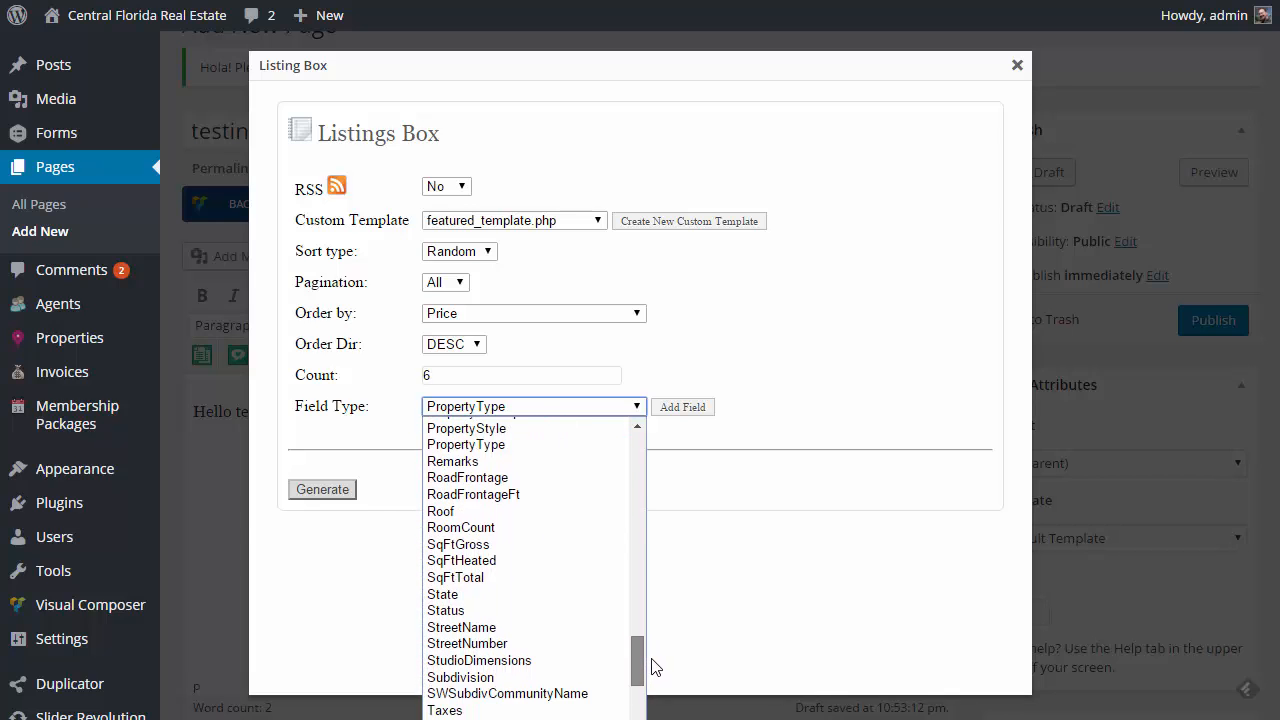
pyautogui.click(558, 693)
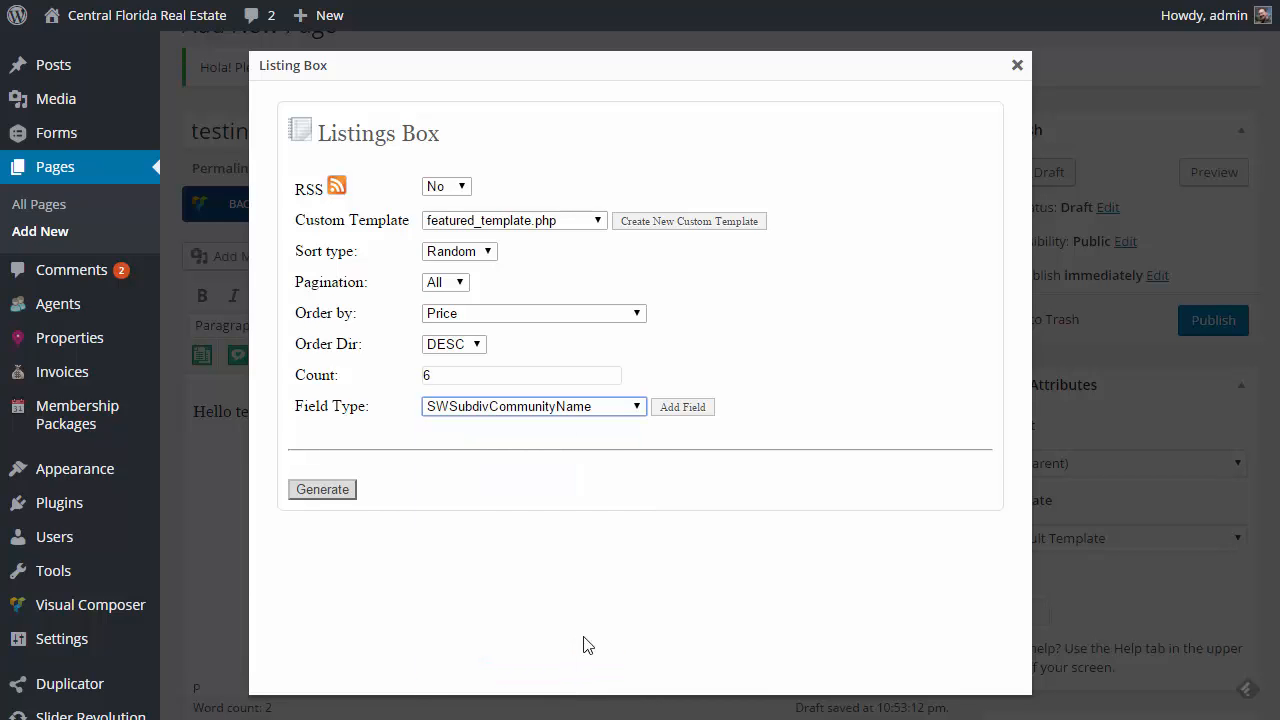
pyautogui.click(685, 416)
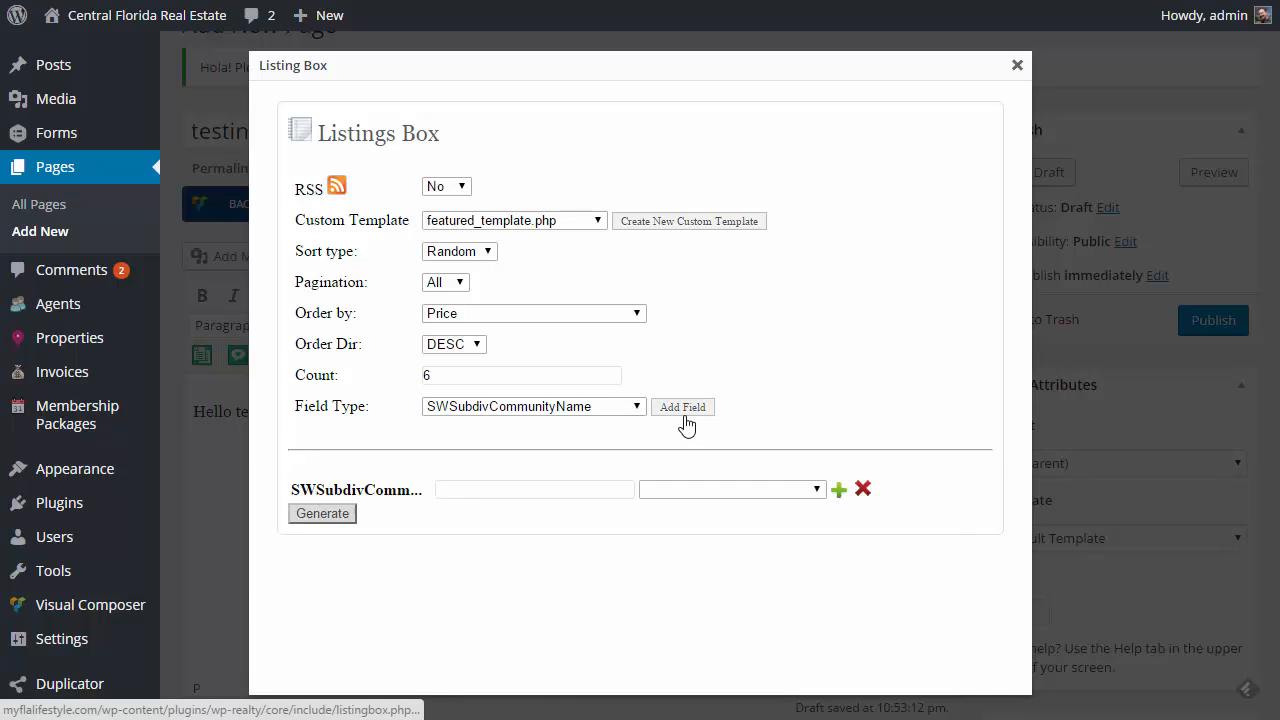
# - Add river club as the value of the SWSubdivCommunityName filter field
pyautogui.click(812, 490)
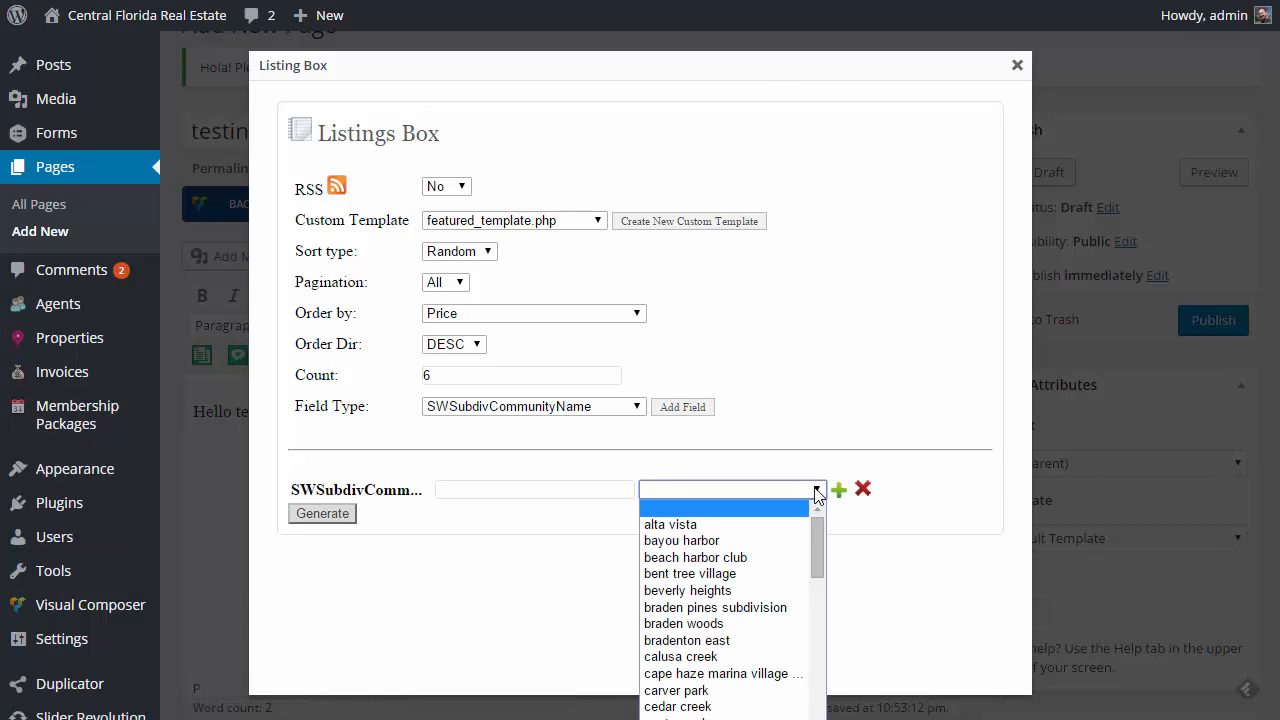
pyautogui.scroll(-15, 807, 550)
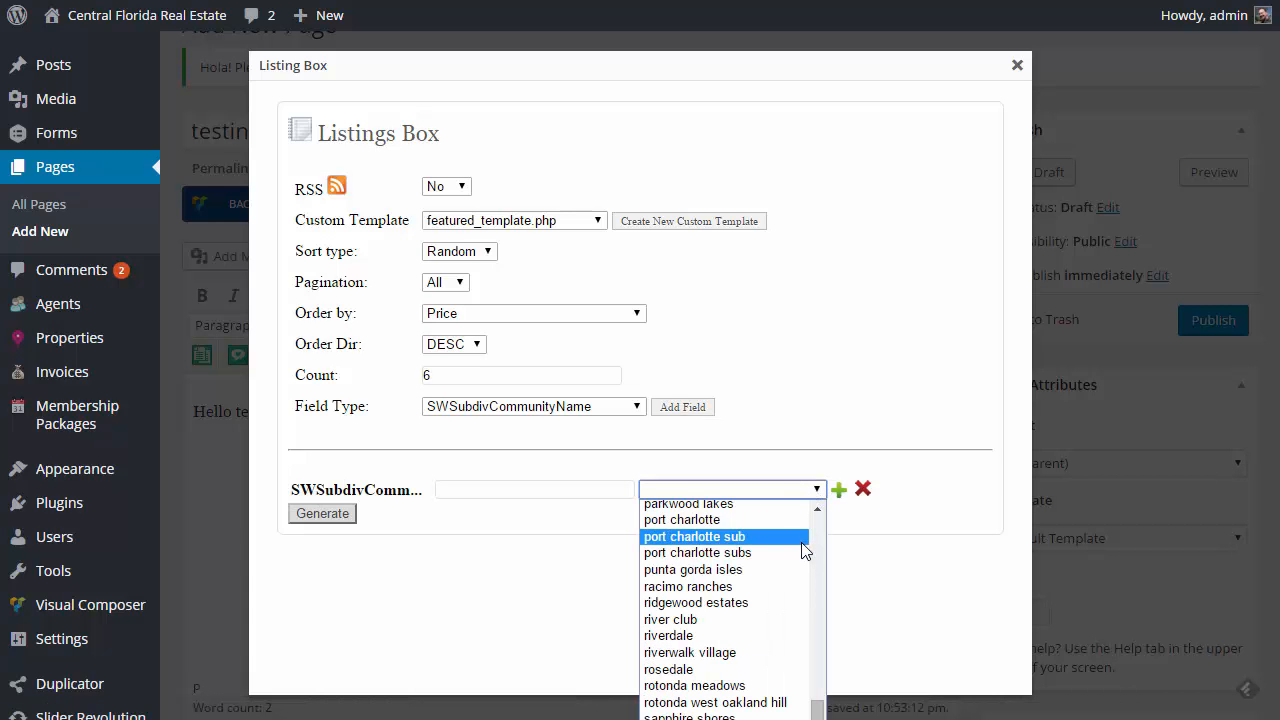
pyautogui.click(759, 615)
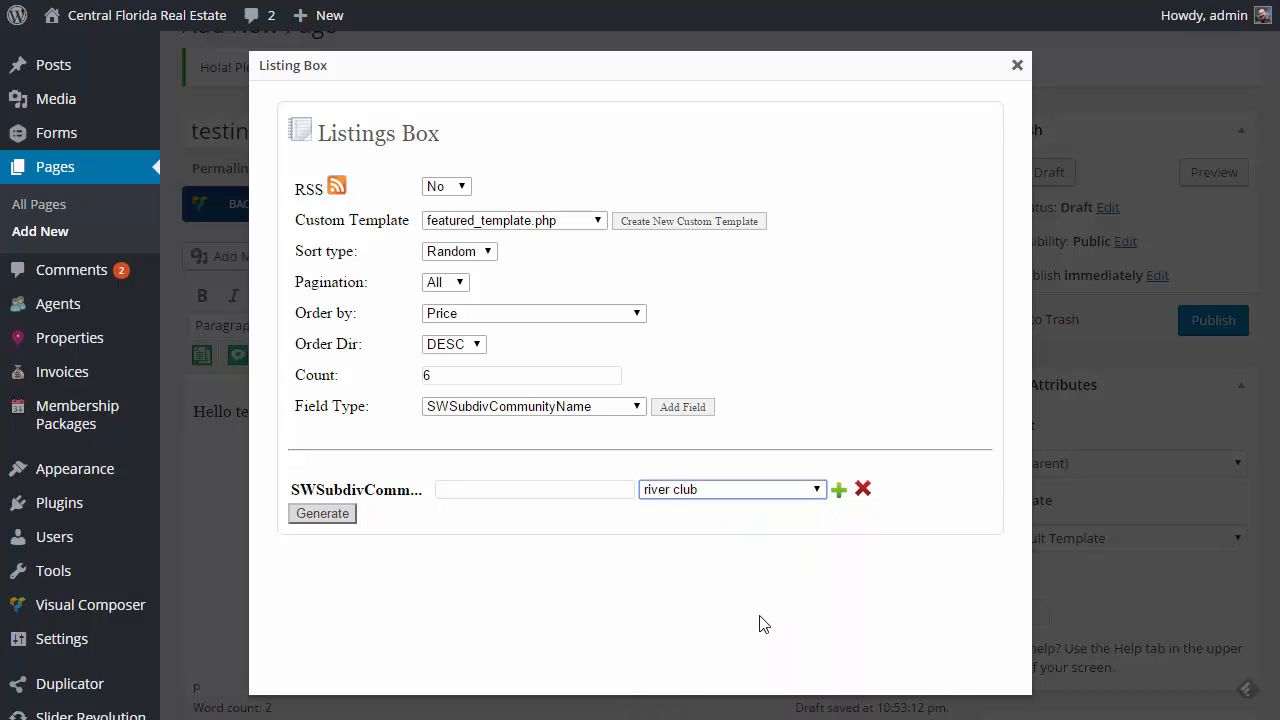
pyautogui.click(838, 490)
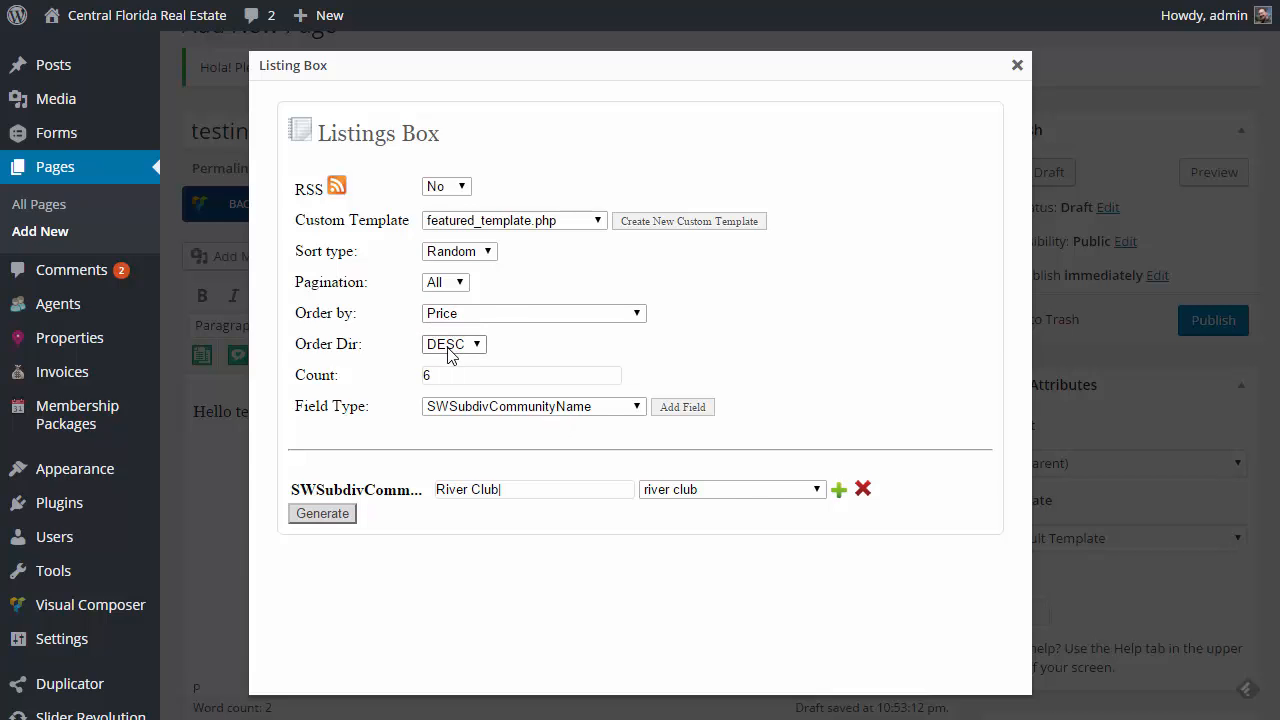
# - Generate the listings box shortcode into the page content and publish the testing page
pyautogui.click(336, 517)
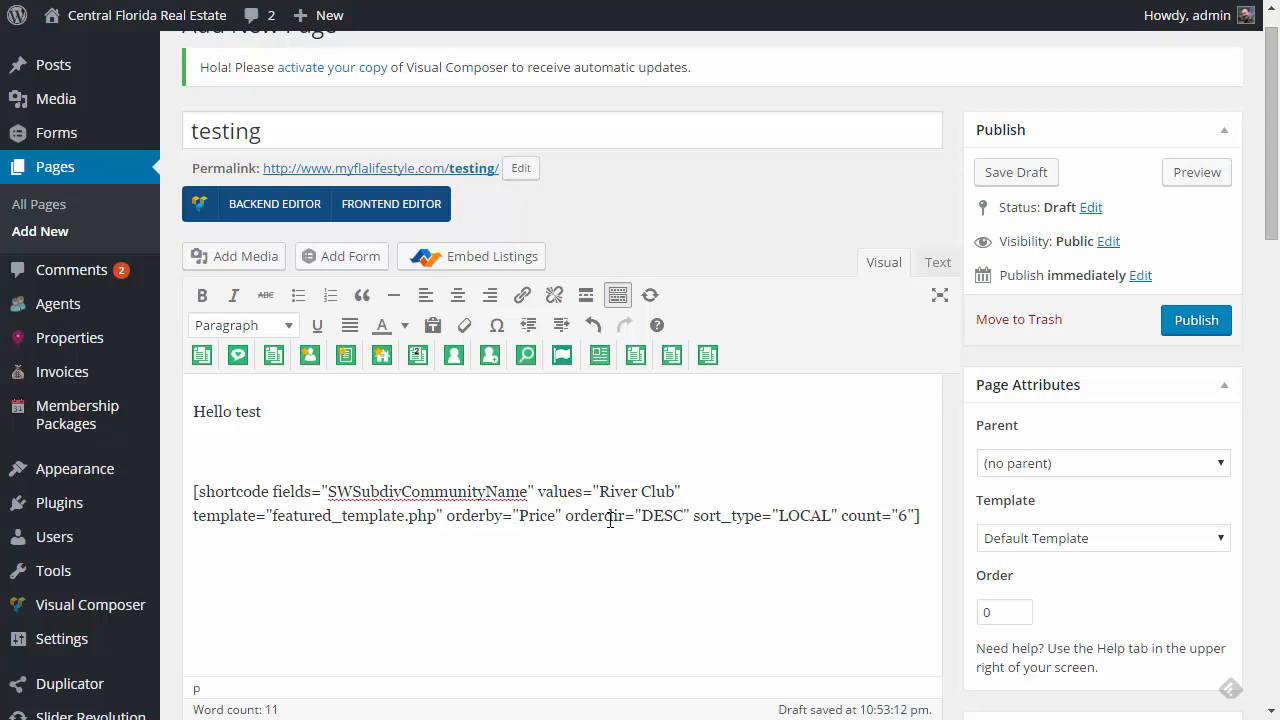
pyautogui.click(1195, 322)
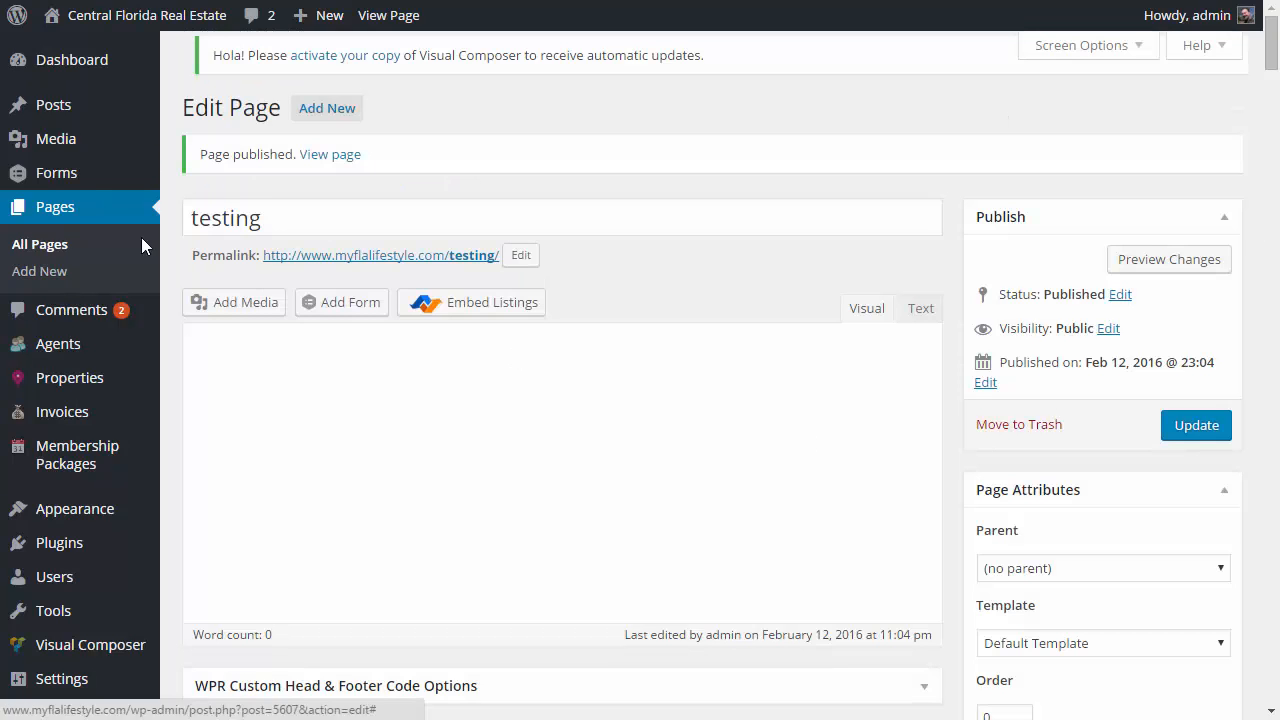
# - Open the published testing page in a new tab and examine the property listings shown on it
pyautogui.rightClick(307, 163)
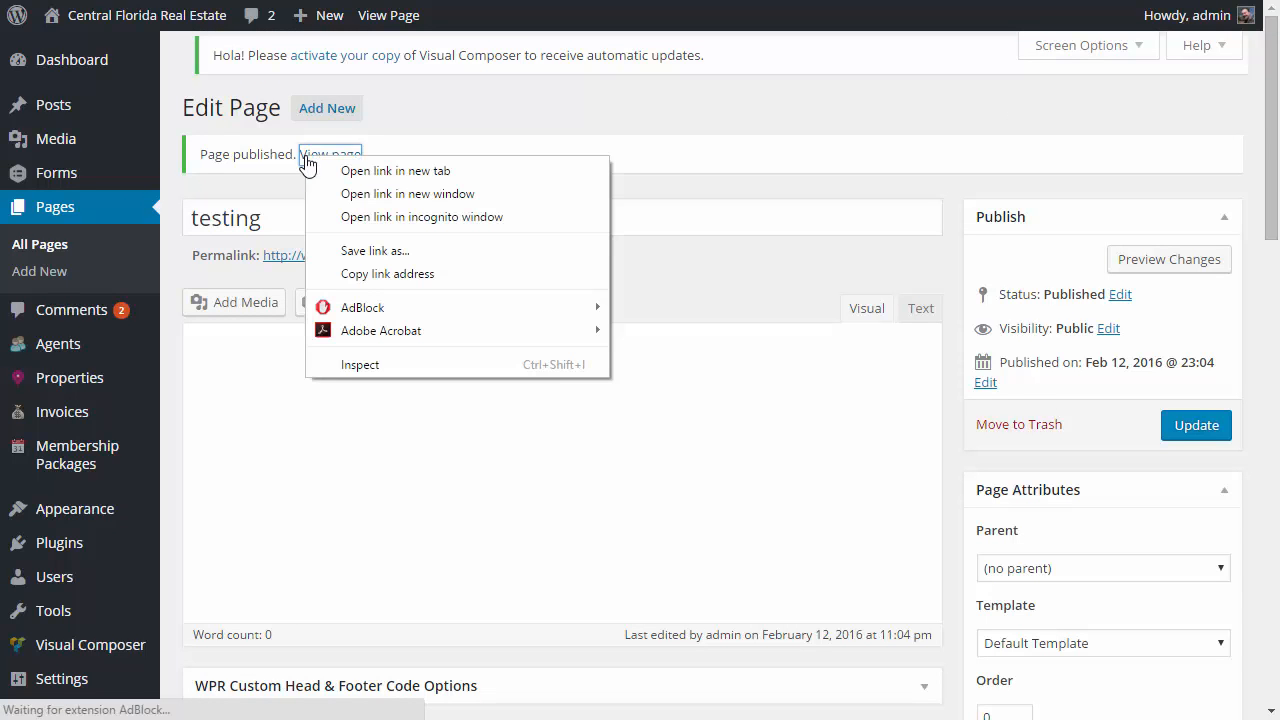
pyautogui.click(375, 172)
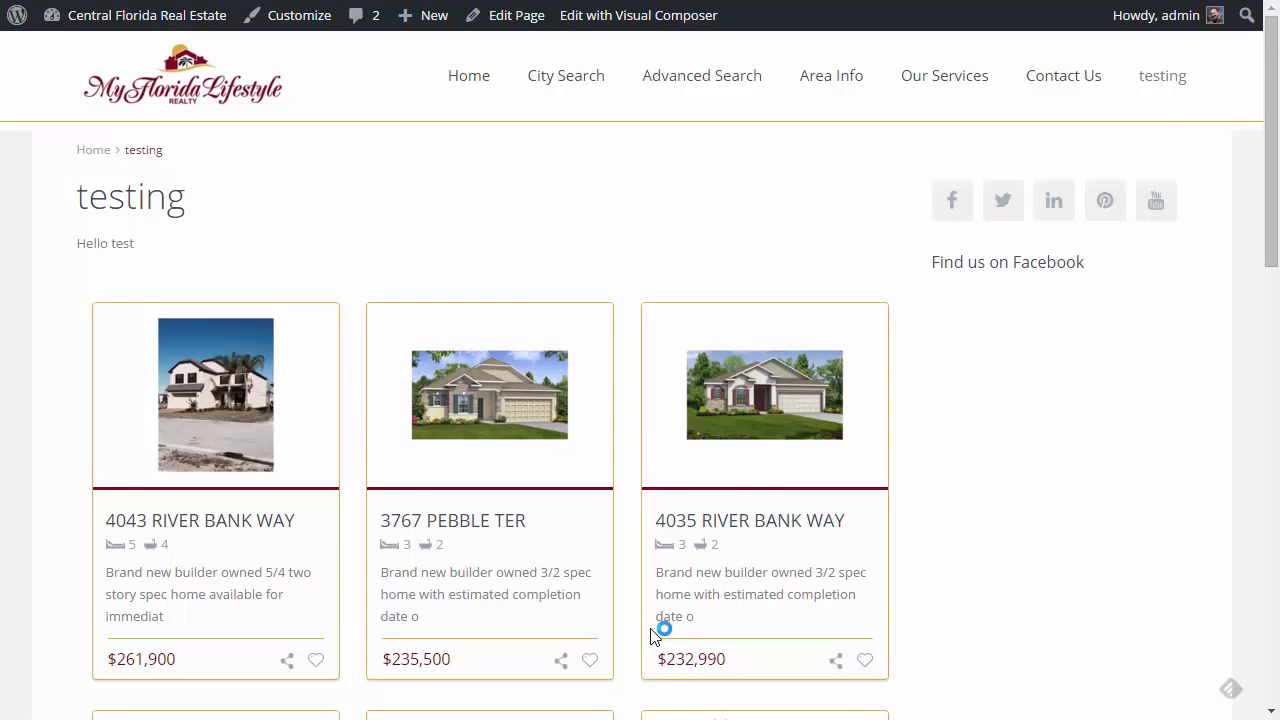
pyautogui.scroll(-4, 655, 636)
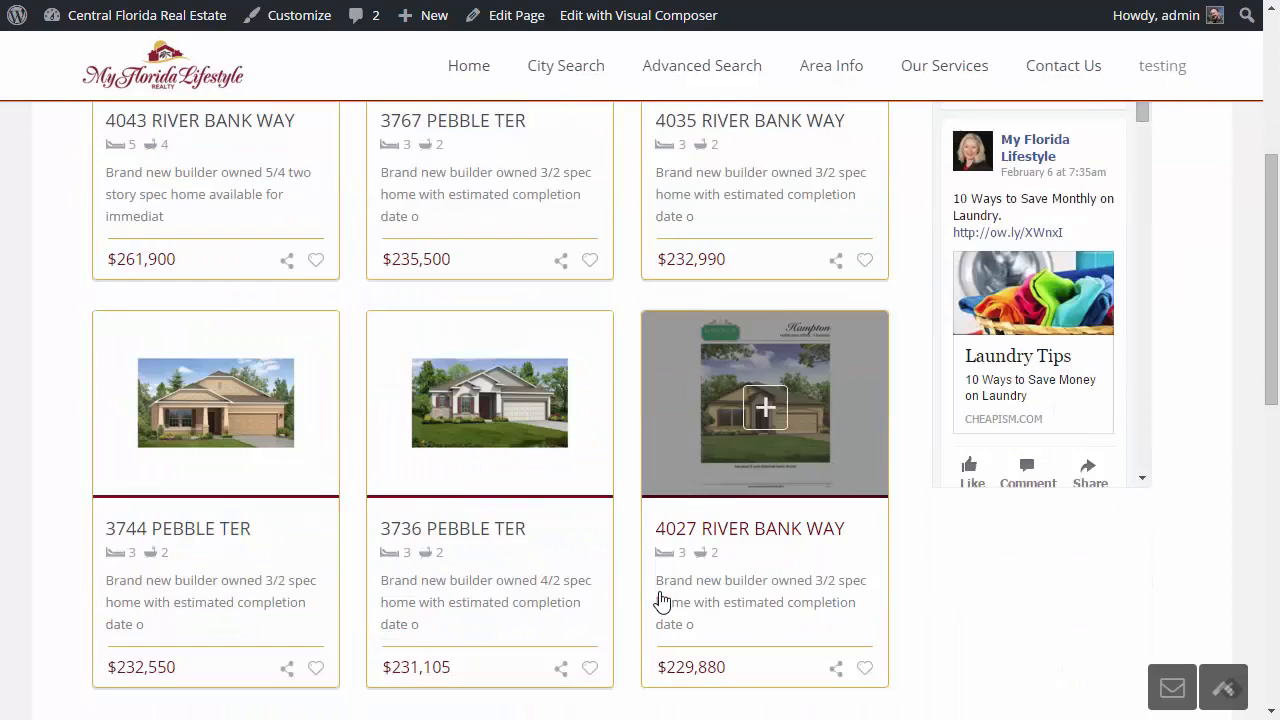
pyautogui.scroll(-2, 660, 600)
pyautogui.scroll(-1, 657, 595)
pyautogui.scroll(3, 655, 592)
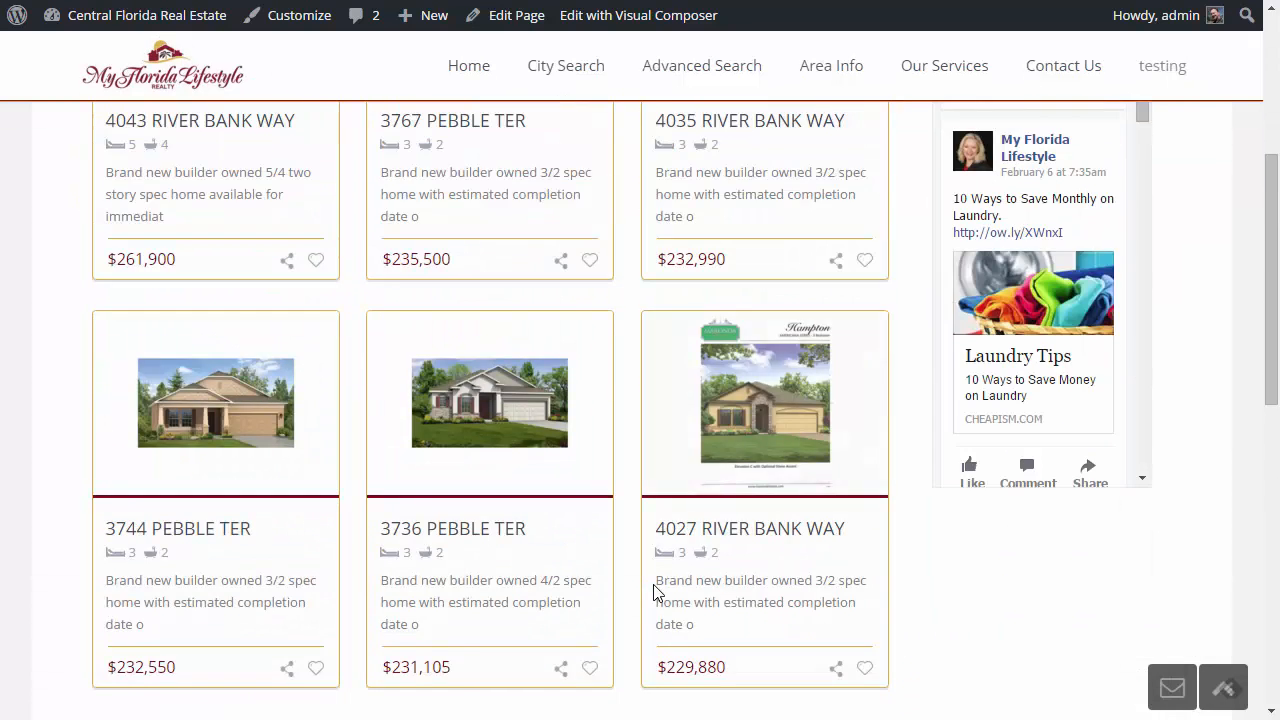
pyautogui.scroll(3, 655, 592)
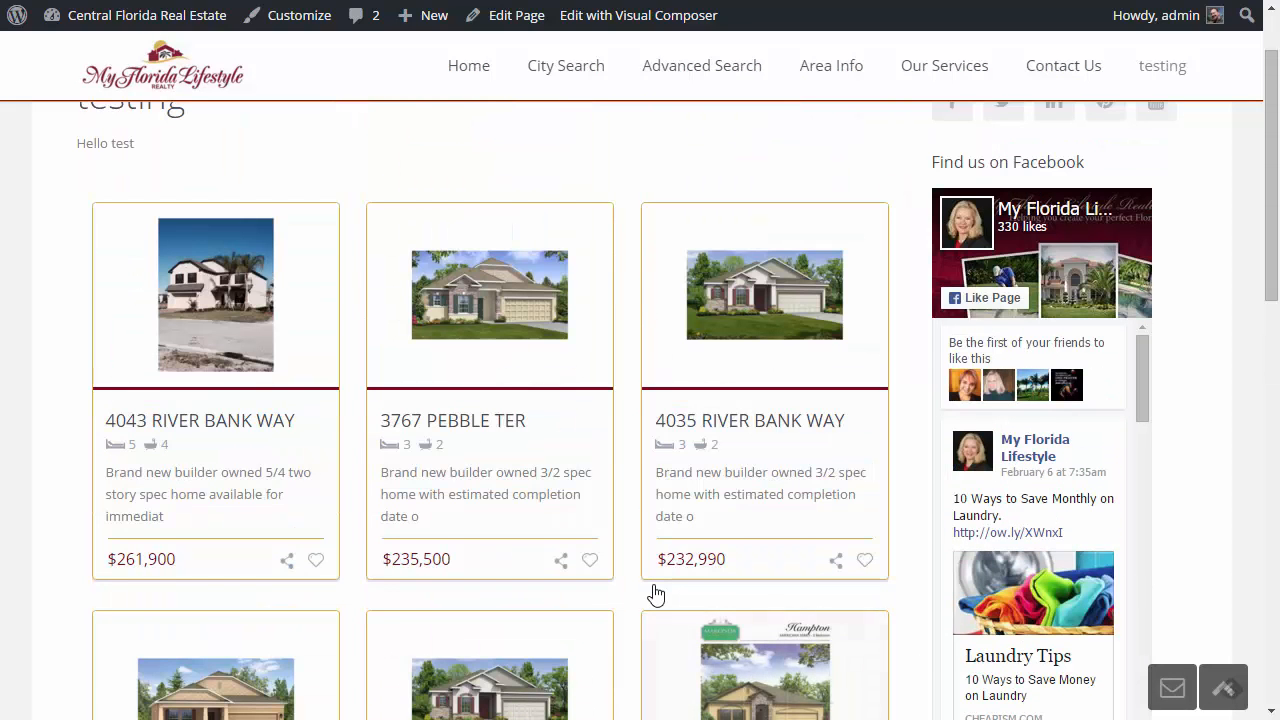
pyautogui.scroll(1, 610, 372)
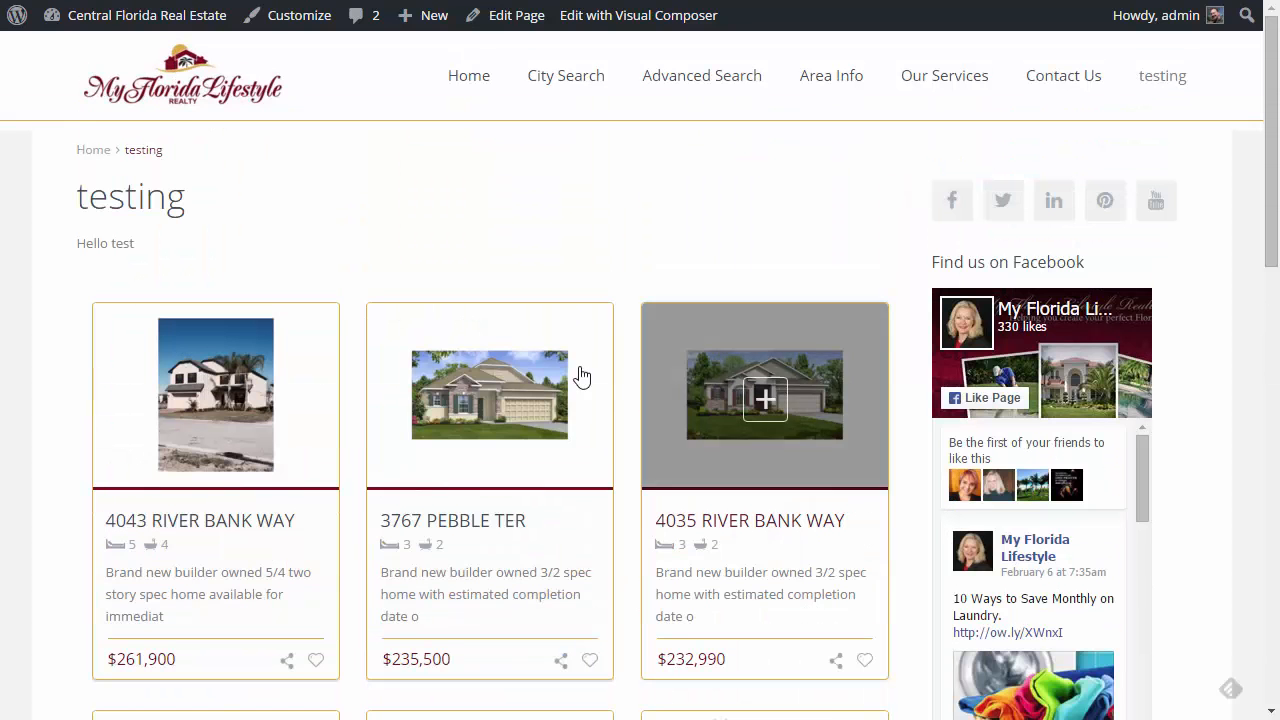
pyautogui.scroll(-3, 590, 397)
pyautogui.scroll(2, 587, 396)
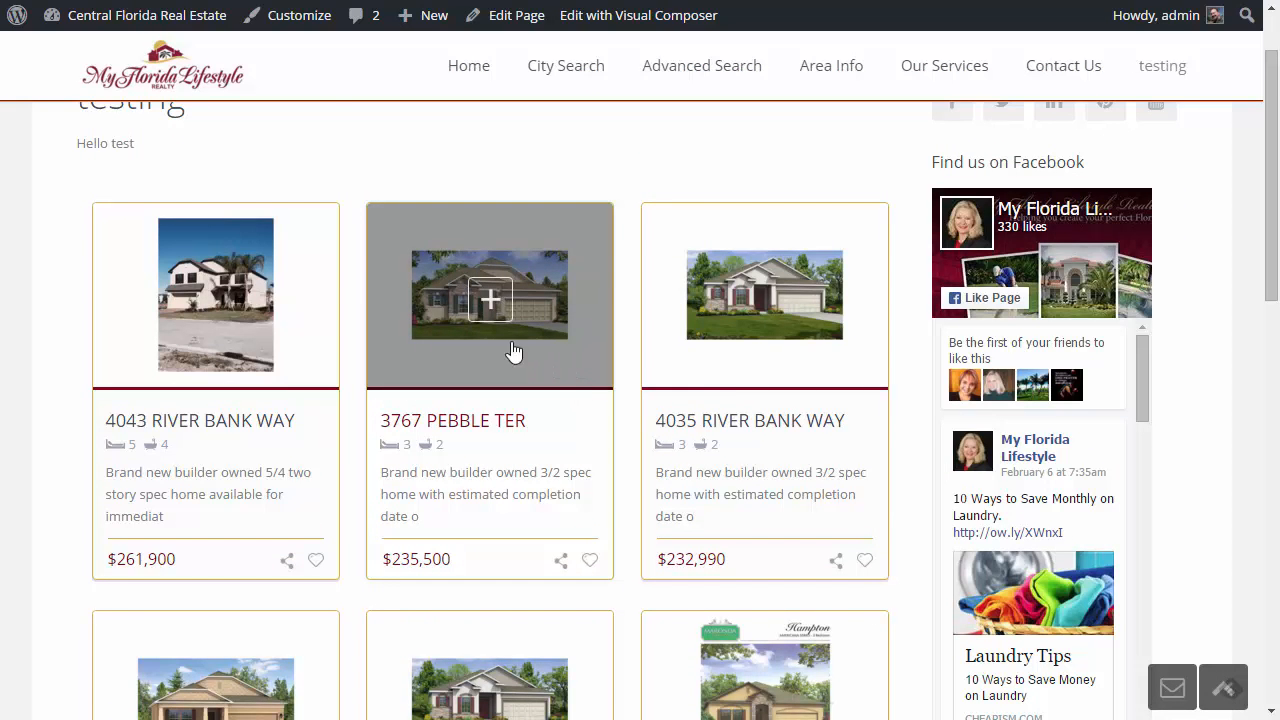
pyautogui.scroll(-2, 480, 345)
pyautogui.scroll(-1, 477, 343)
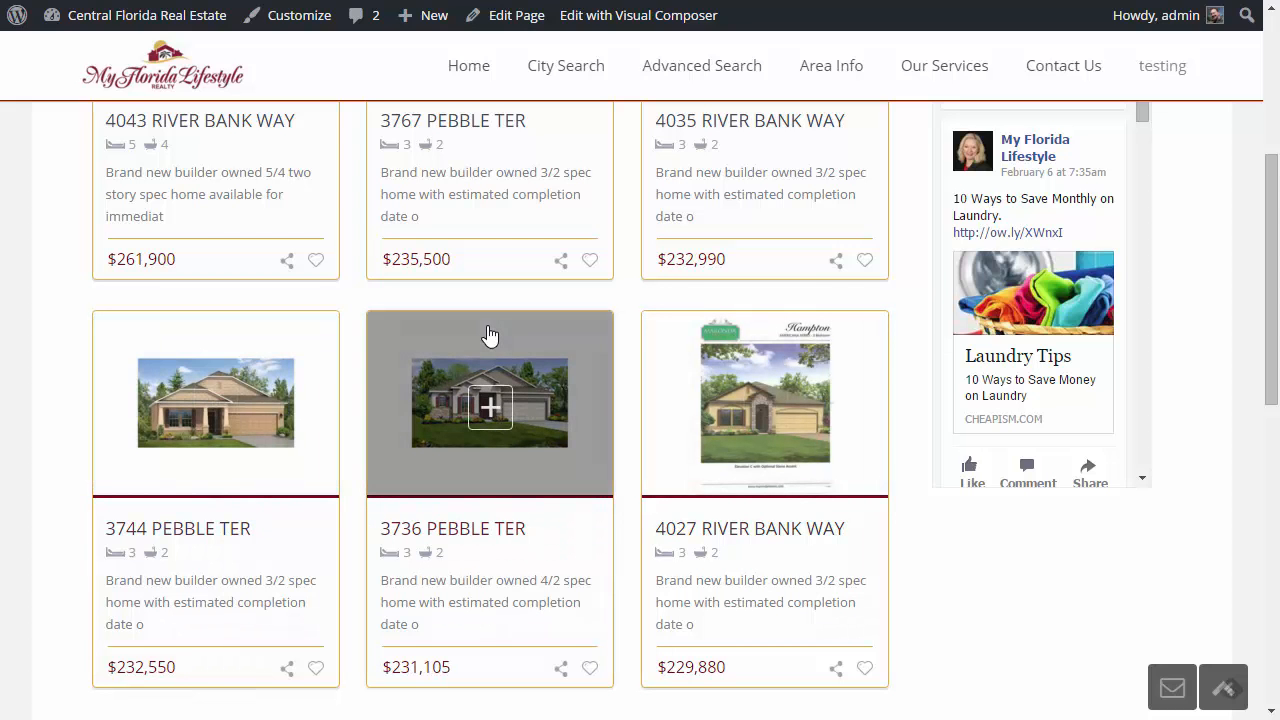
pyautogui.scroll(1, 490, 337)
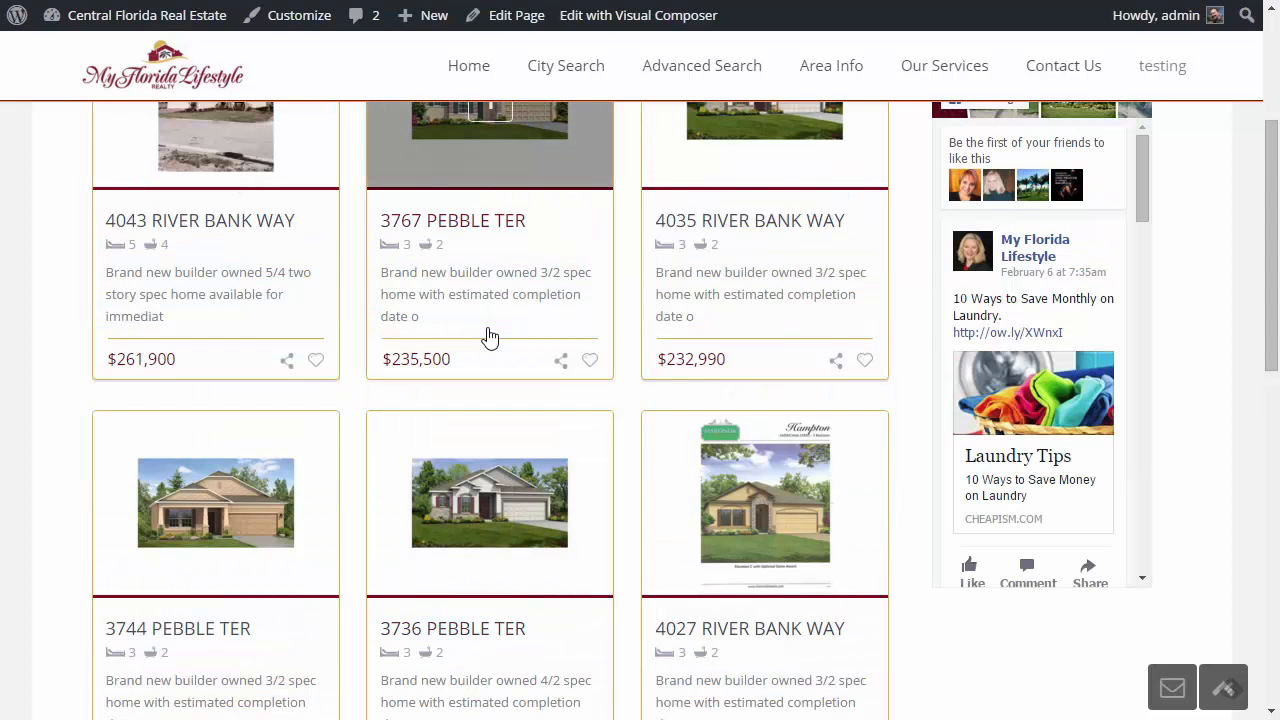
pyautogui.scroll(1, 489, 337)
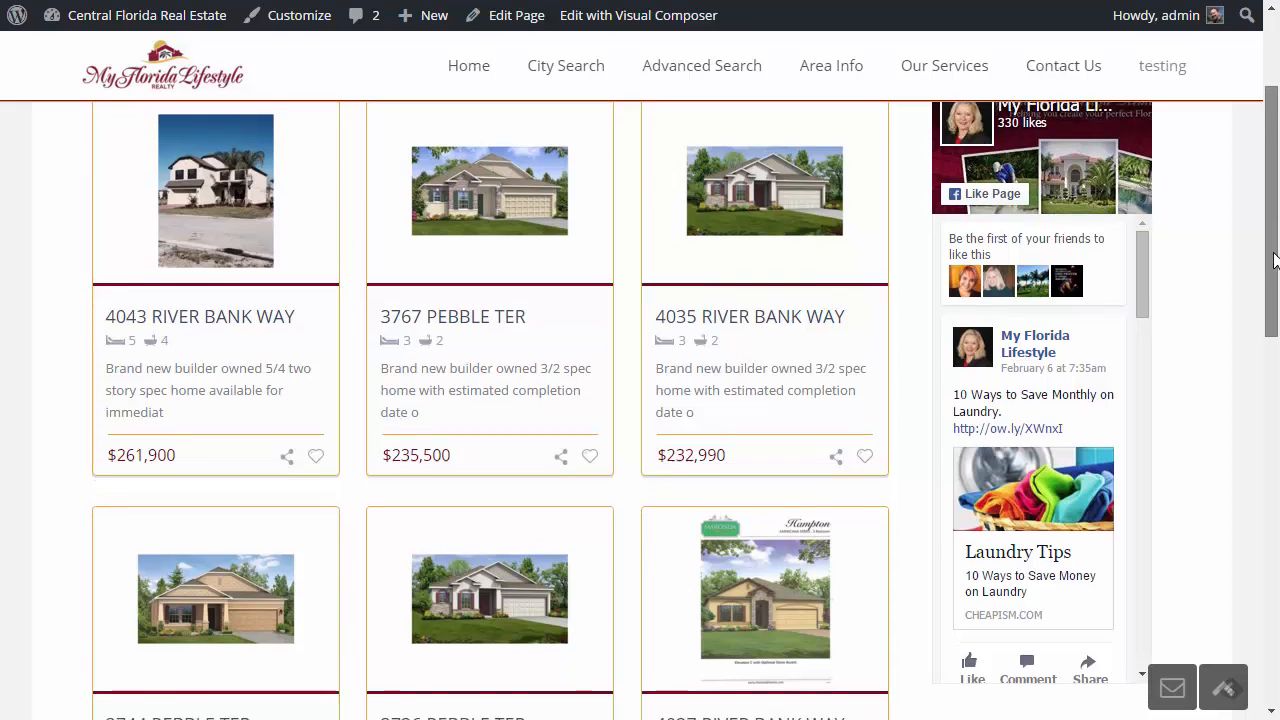
pyautogui.scroll(-2, 1275, 280)
pyautogui.moveTo(1275, 295); pyautogui.dragTo(1275, 313)
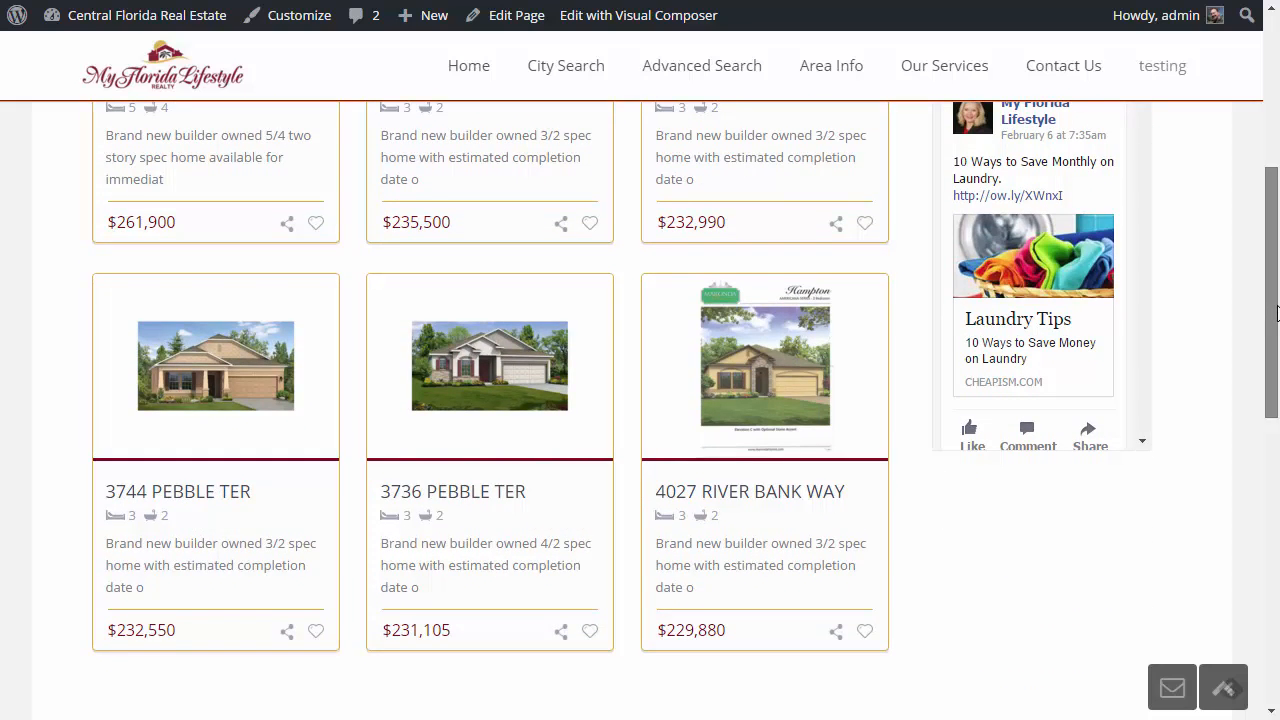
pyautogui.scroll(5, 1277, 313)
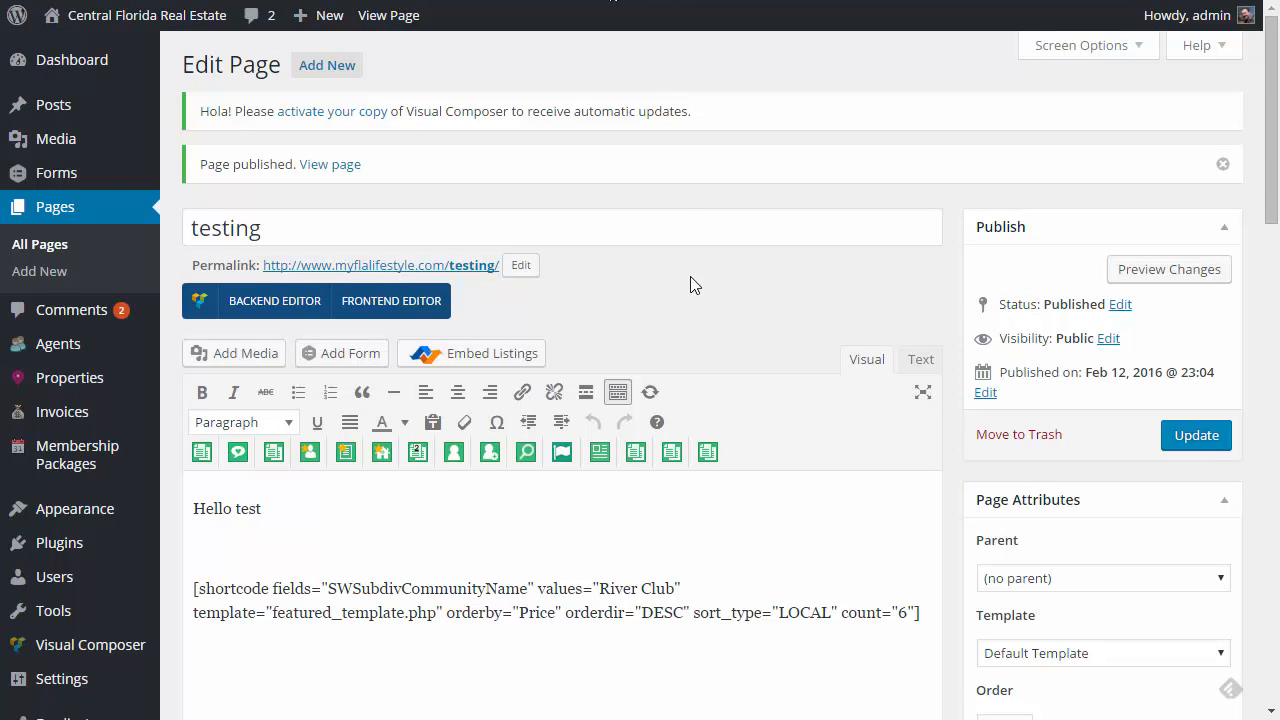
# - Delete the River Club listings shortcode from the testing page's content, keeping the Hello test line
pyautogui.scroll(-2, 692, 354)
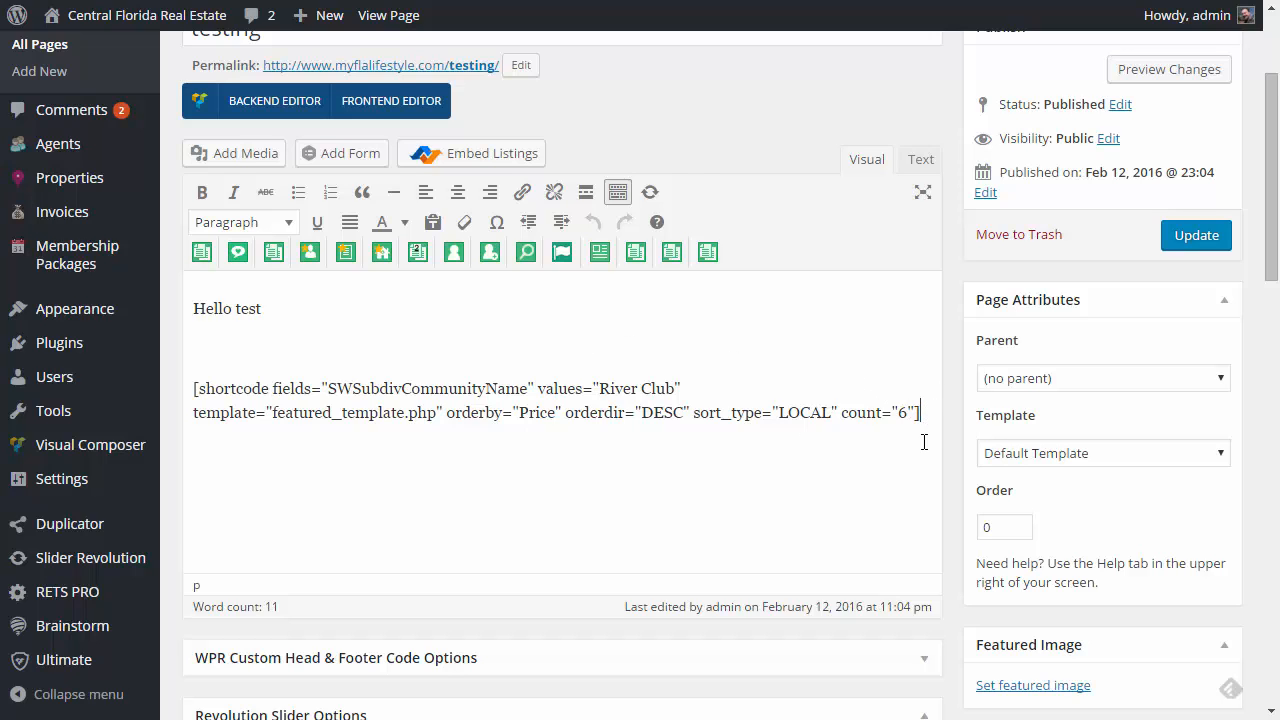
pyautogui.press('Return')
pyautogui.press('Return')
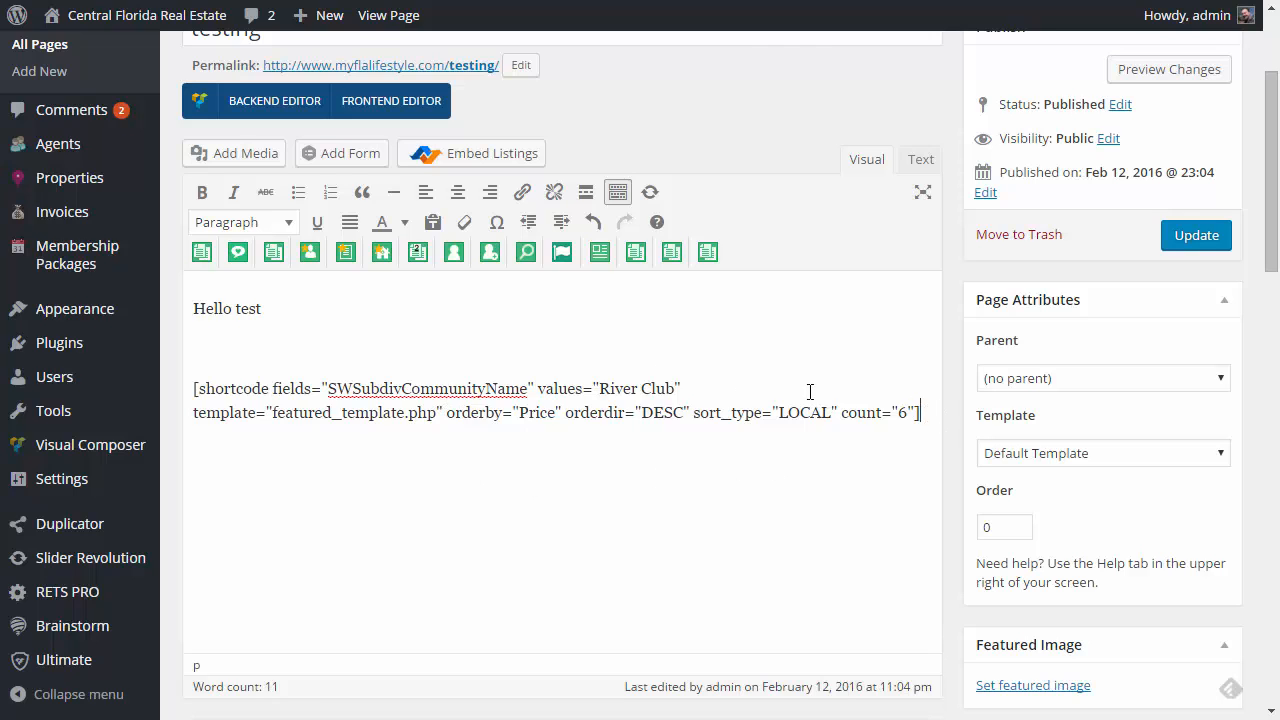
pyautogui.moveTo(920, 412); pyautogui.dragTo(229, 347)
pyautogui.press('BackSpace')
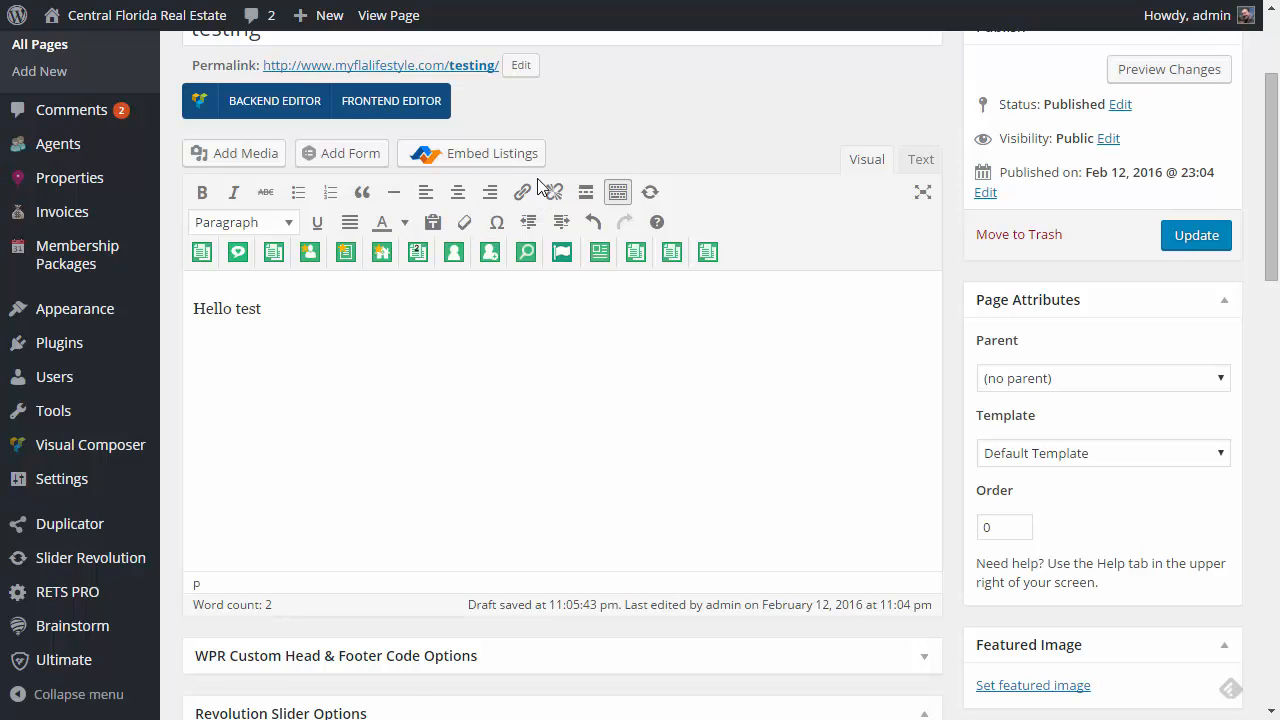
# - Start a new embedded listings box and set its custom template to featured_template.php
pyautogui.click(510, 160)
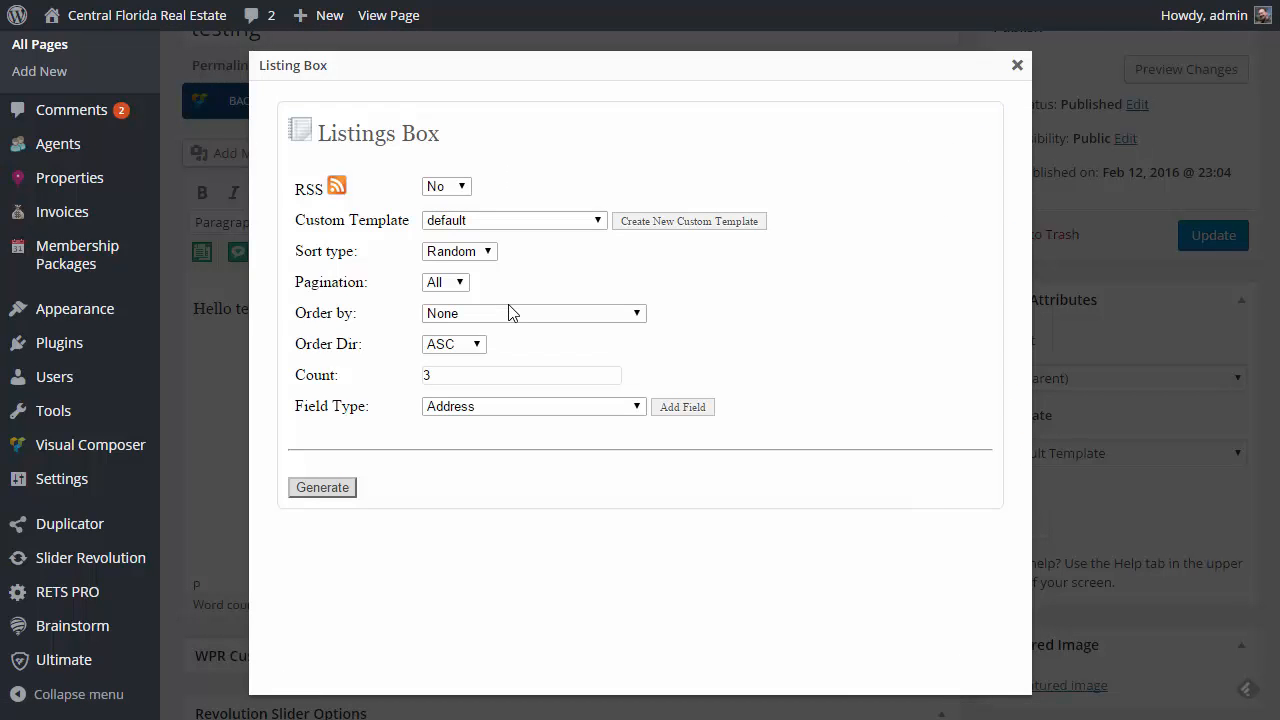
pyautogui.click(491, 225)
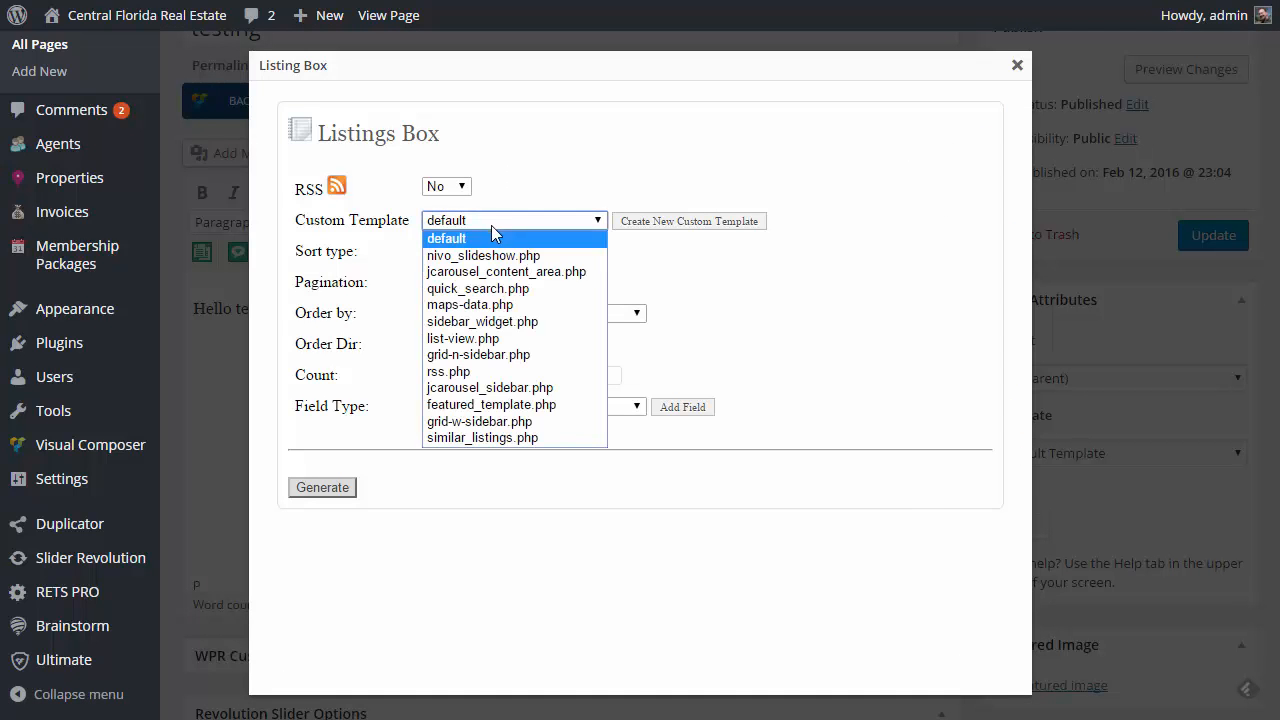
pyautogui.click(500, 405)
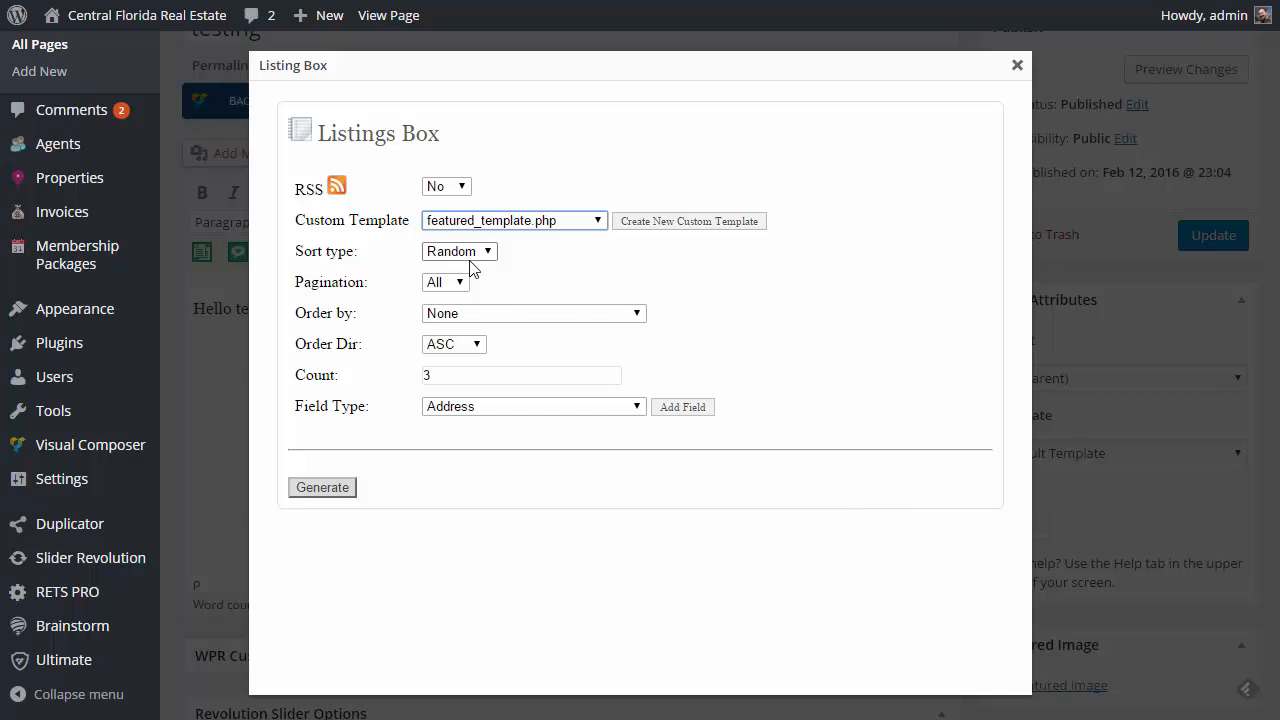
# - Order the listings box by Price in DESC direction and set its count to 6
pyautogui.click(484, 320)
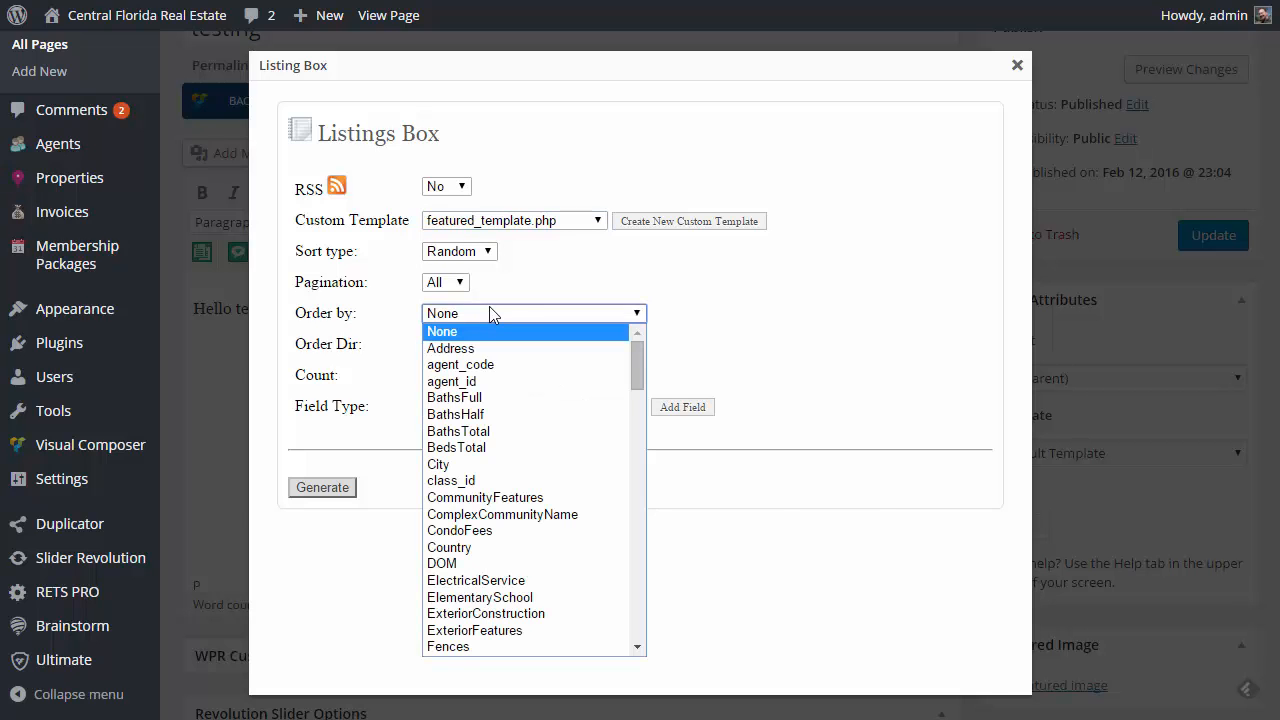
pyautogui.scroll(-10, 503, 513)
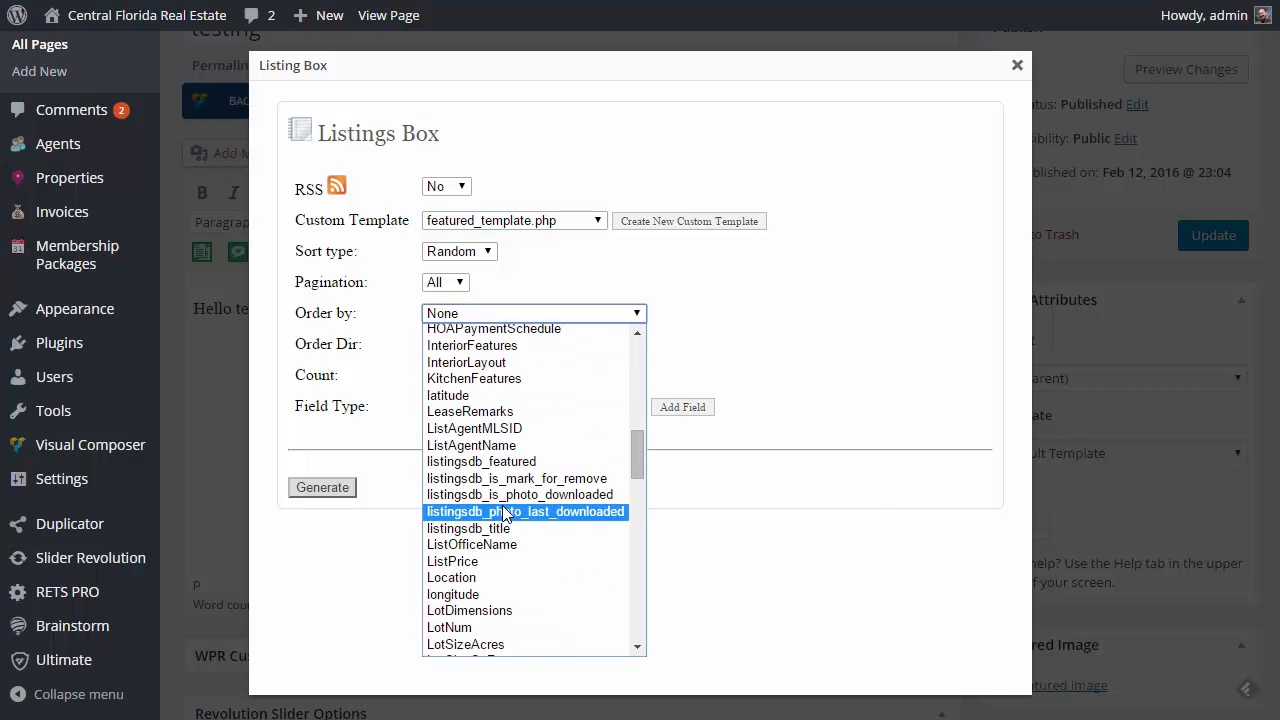
pyautogui.scroll(-4, 505, 513)
pyautogui.scroll(-7, 505, 513)
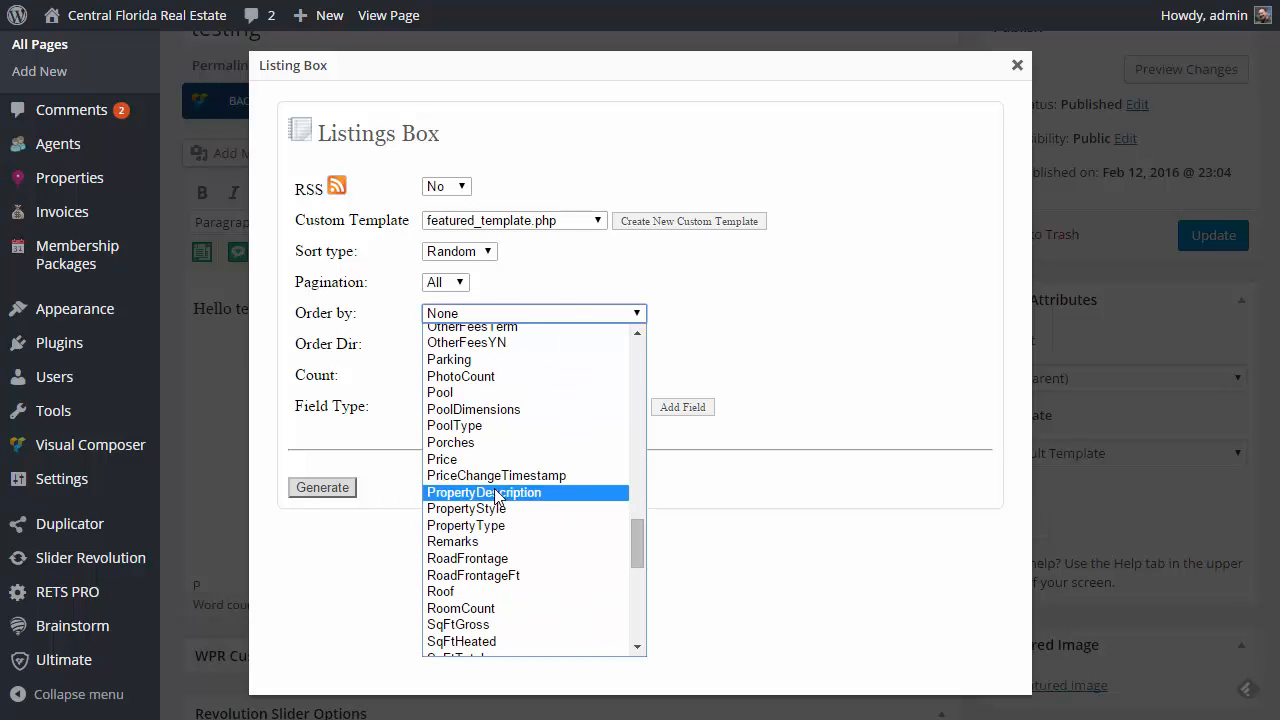
pyautogui.click(490, 460)
pyautogui.click(462, 344)
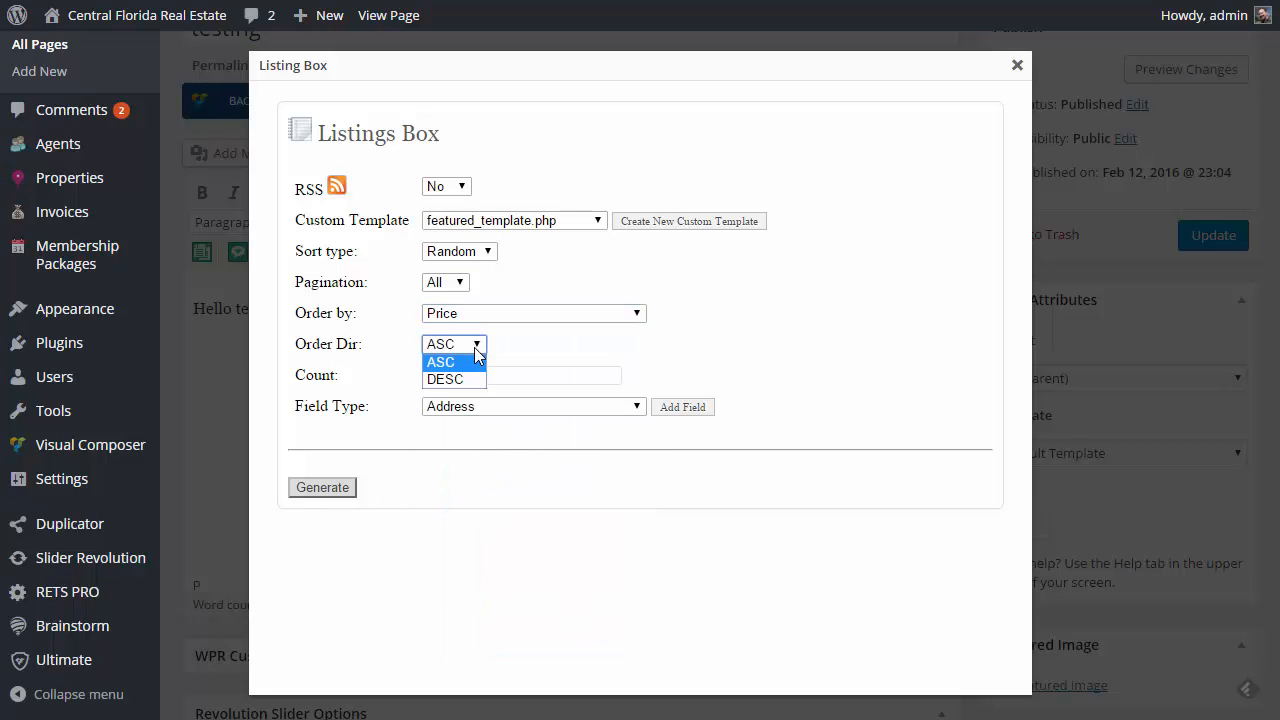
pyautogui.click(465, 377)
pyautogui.click(449, 374)
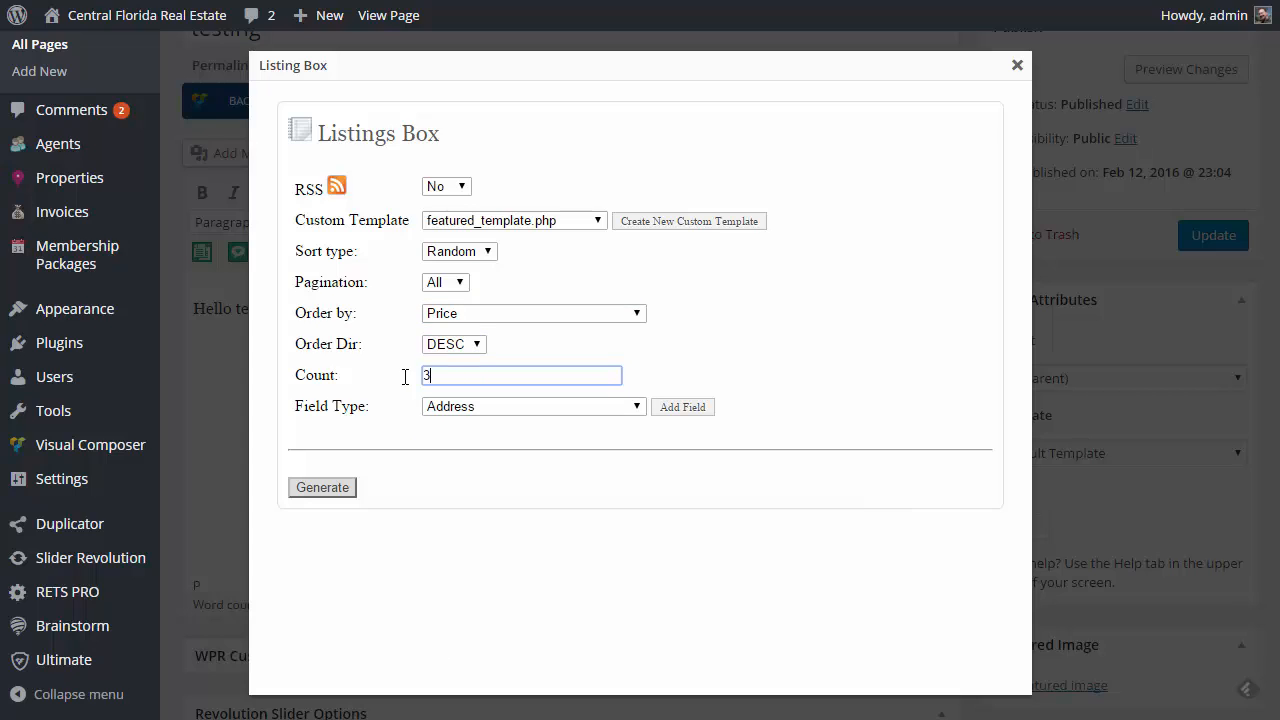
pyautogui.moveTo(443, 376); pyautogui.dragTo(389, 377)
pyautogui.write('6')
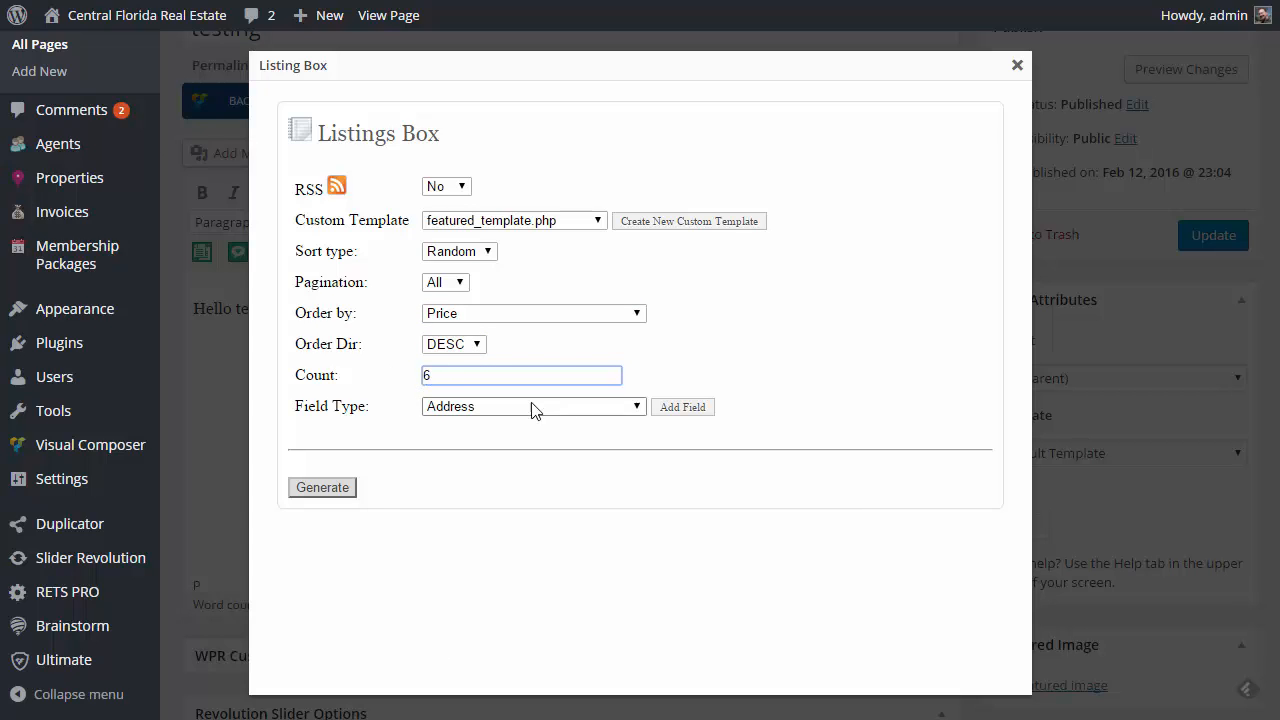
pyautogui.click(637, 407)
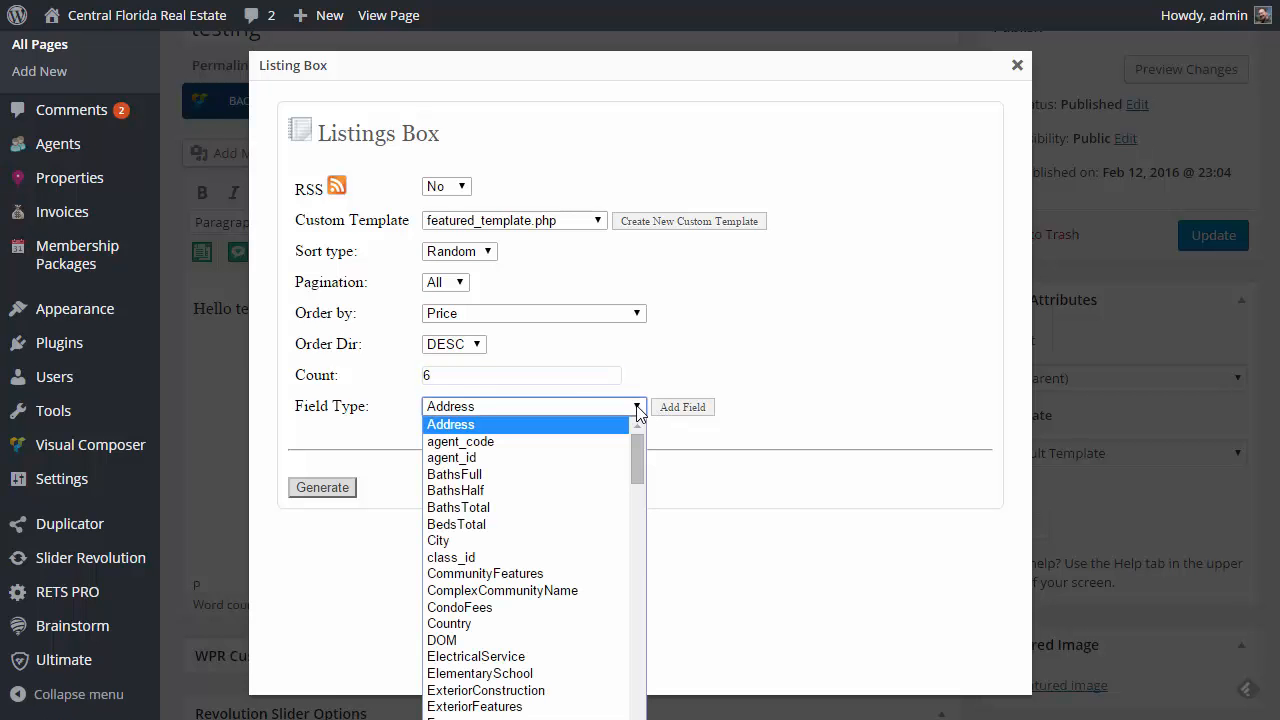
pyautogui.click(578, 591)
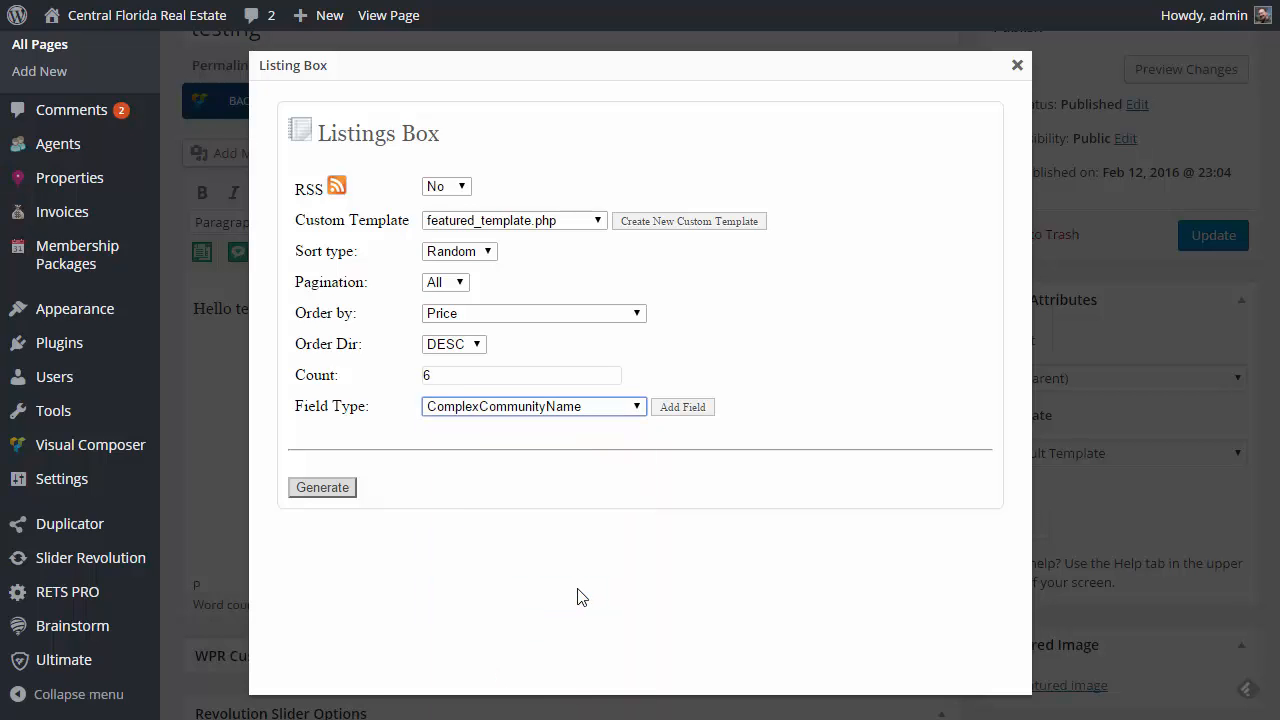
pyautogui.click(685, 414)
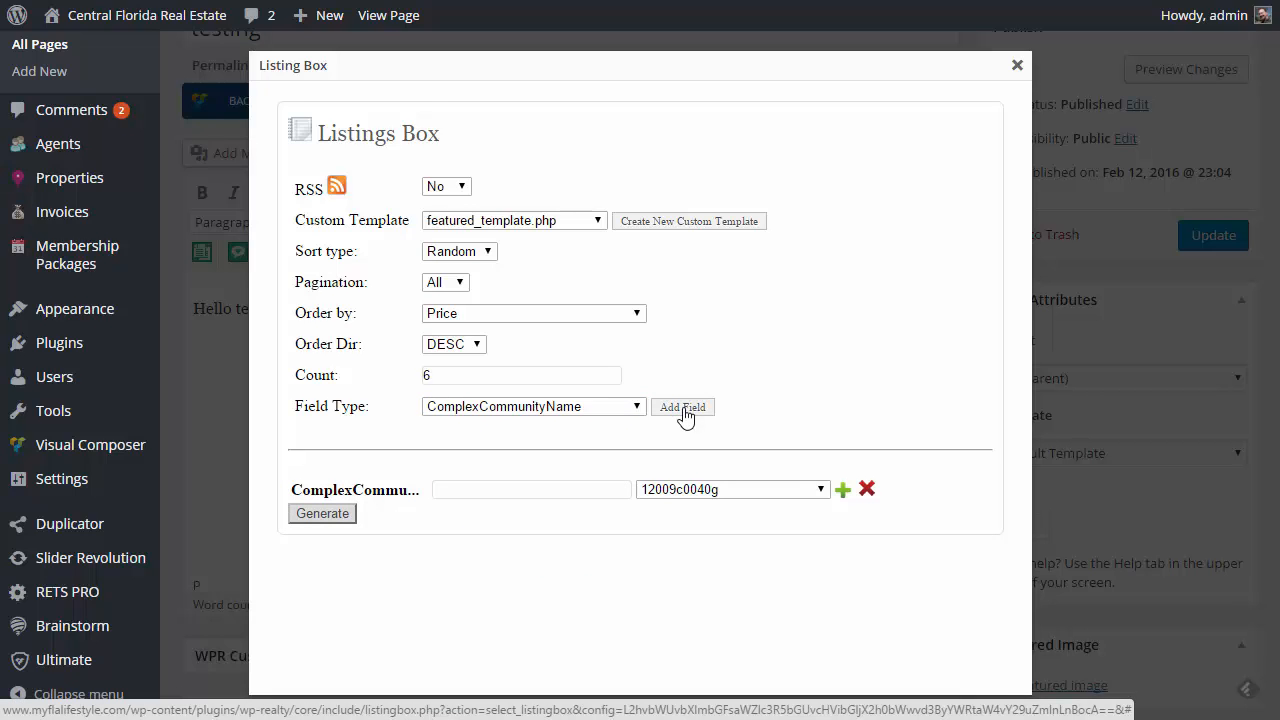
pyautogui.click(820, 489)
pyautogui.scroll(-5, 795, 557)
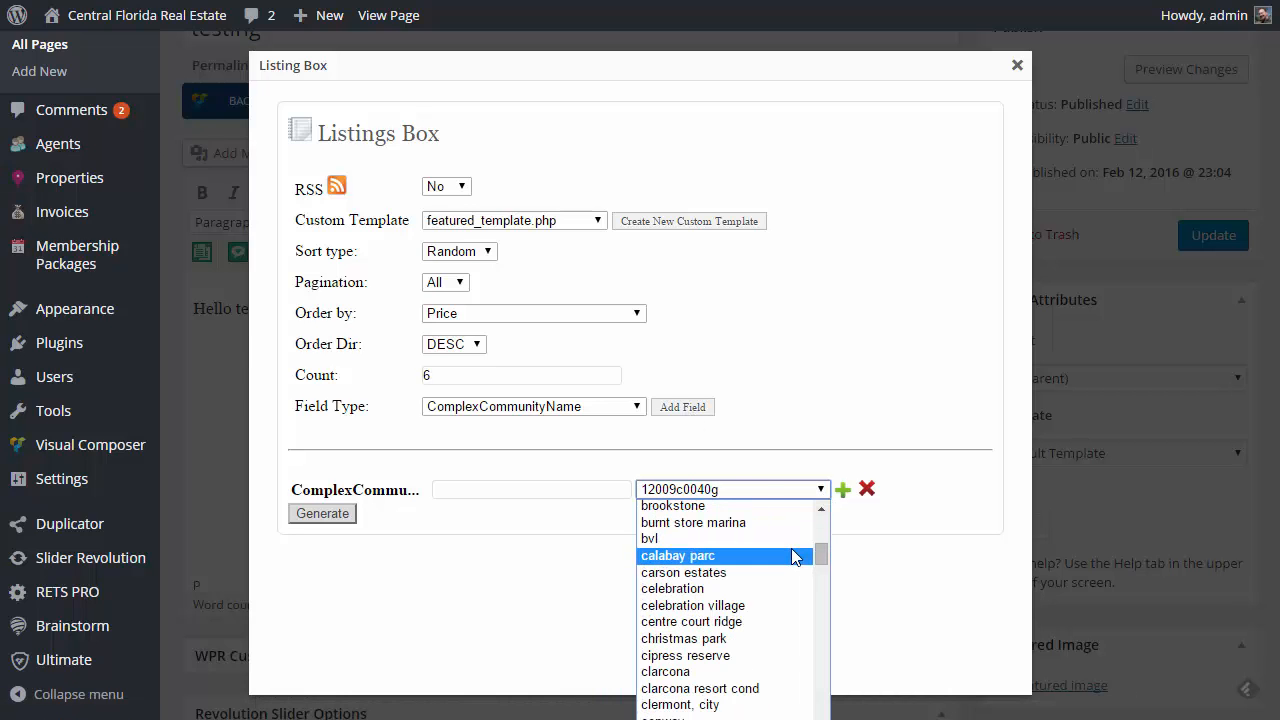
pyautogui.scroll(-10, 795, 557)
pyautogui.scroll(-4, 792, 556)
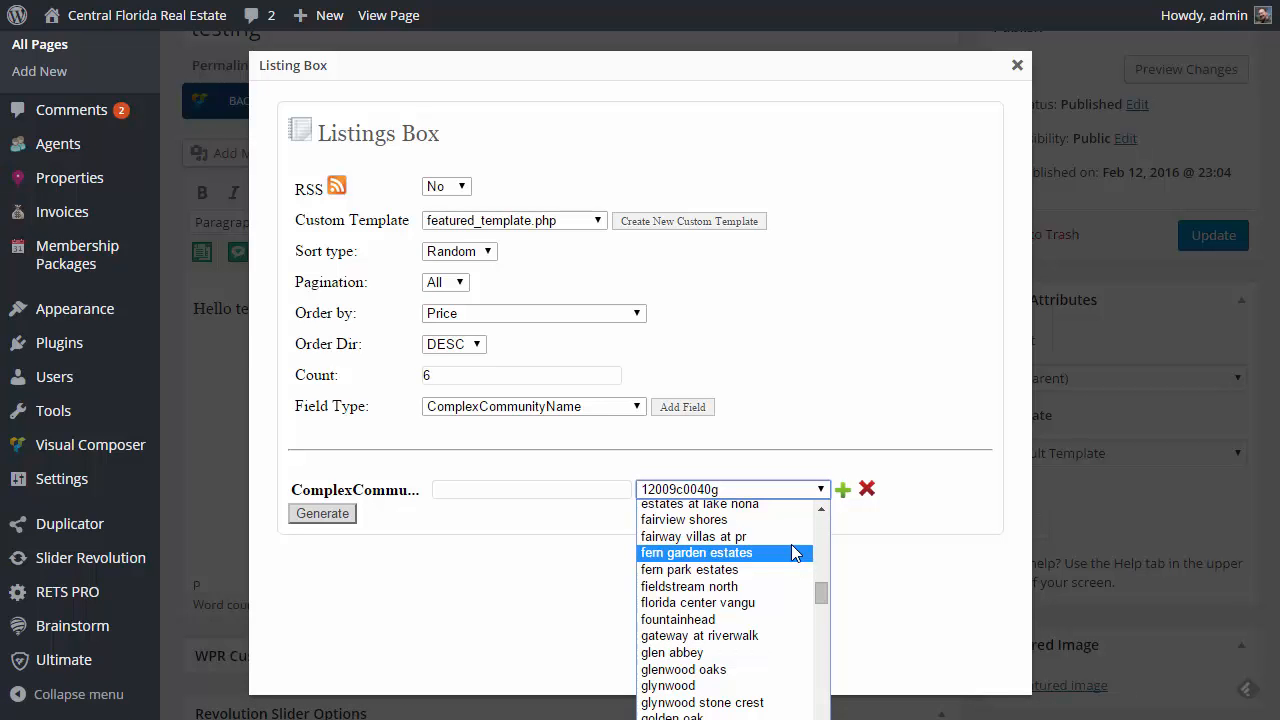
pyautogui.scroll(-4, 795, 549)
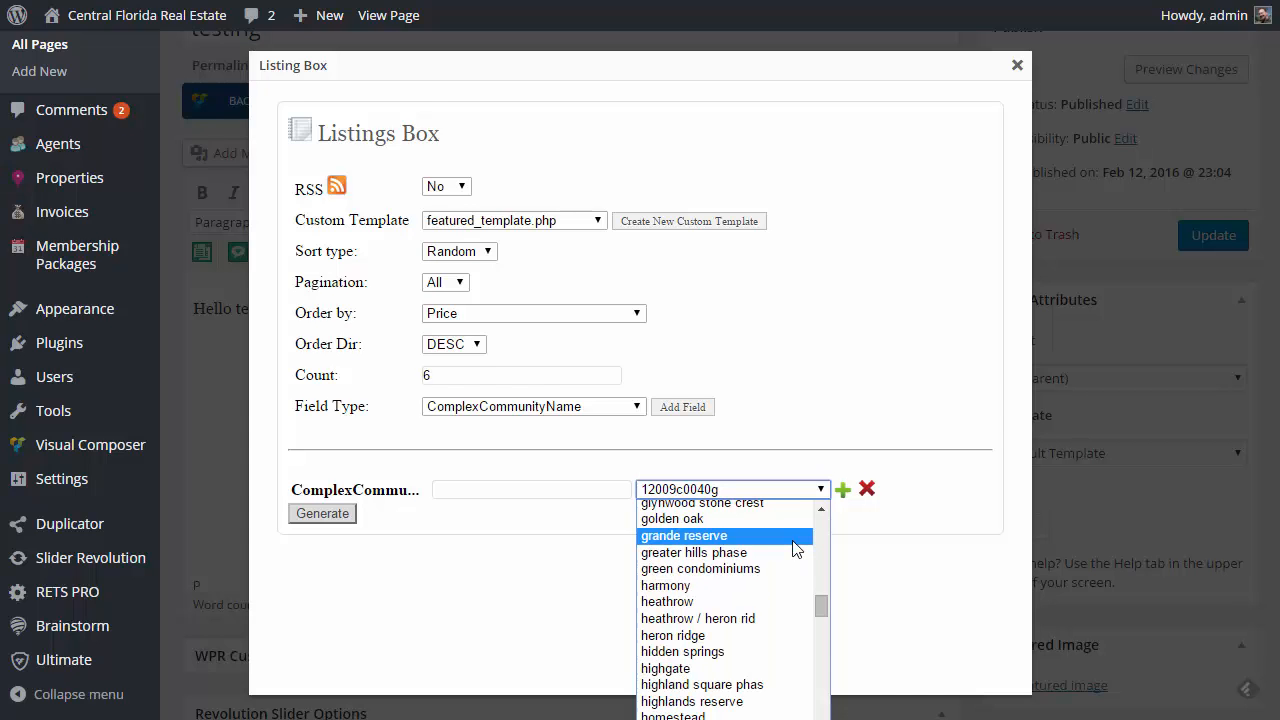
pyautogui.click(877, 495)
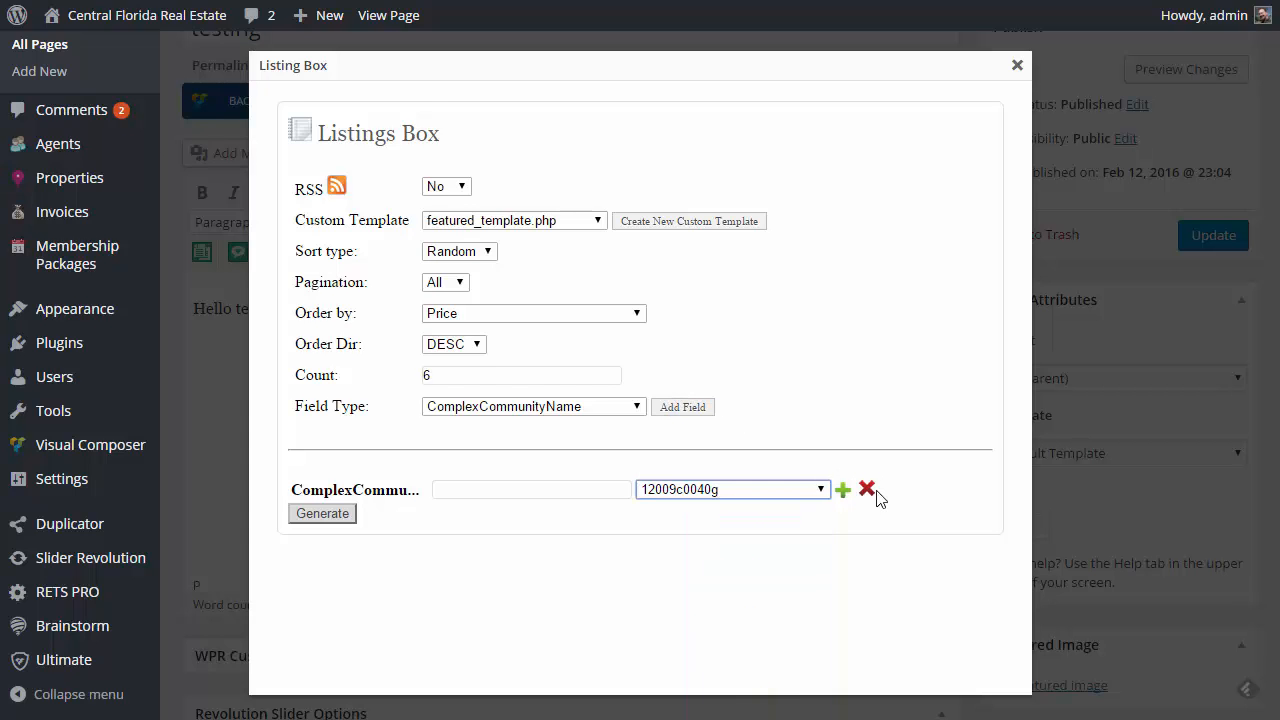
pyautogui.click(866, 490)
# - Add SWSubdivCommunityName as a filter field of the new listings box
pyautogui.click(638, 407)
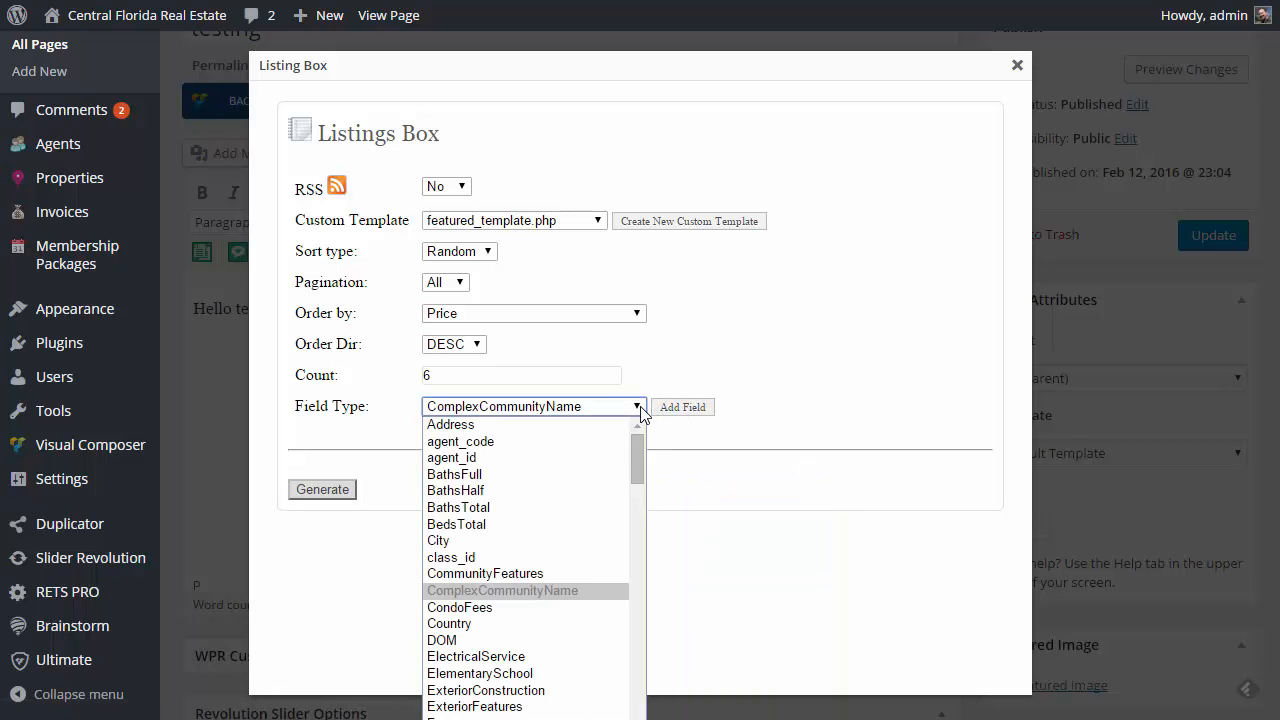
pyautogui.scroll(-15, 610, 472)
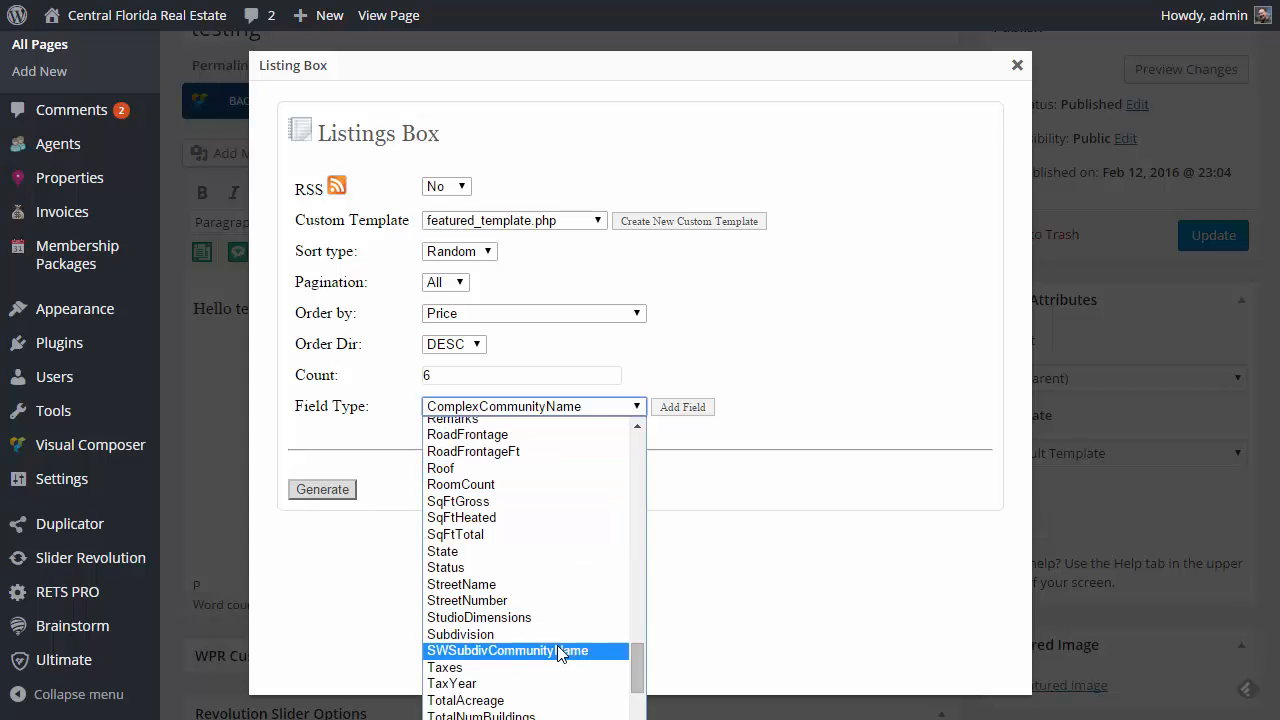
pyautogui.click(557, 651)
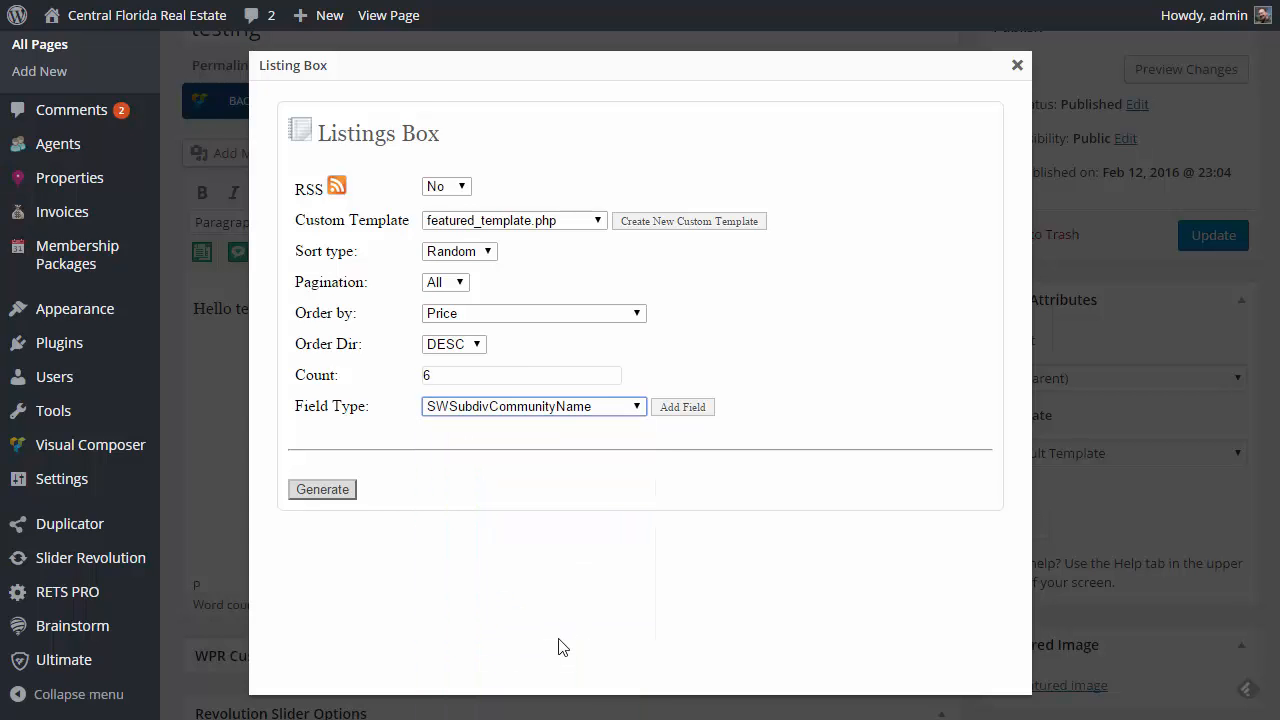
pyautogui.click(679, 412)
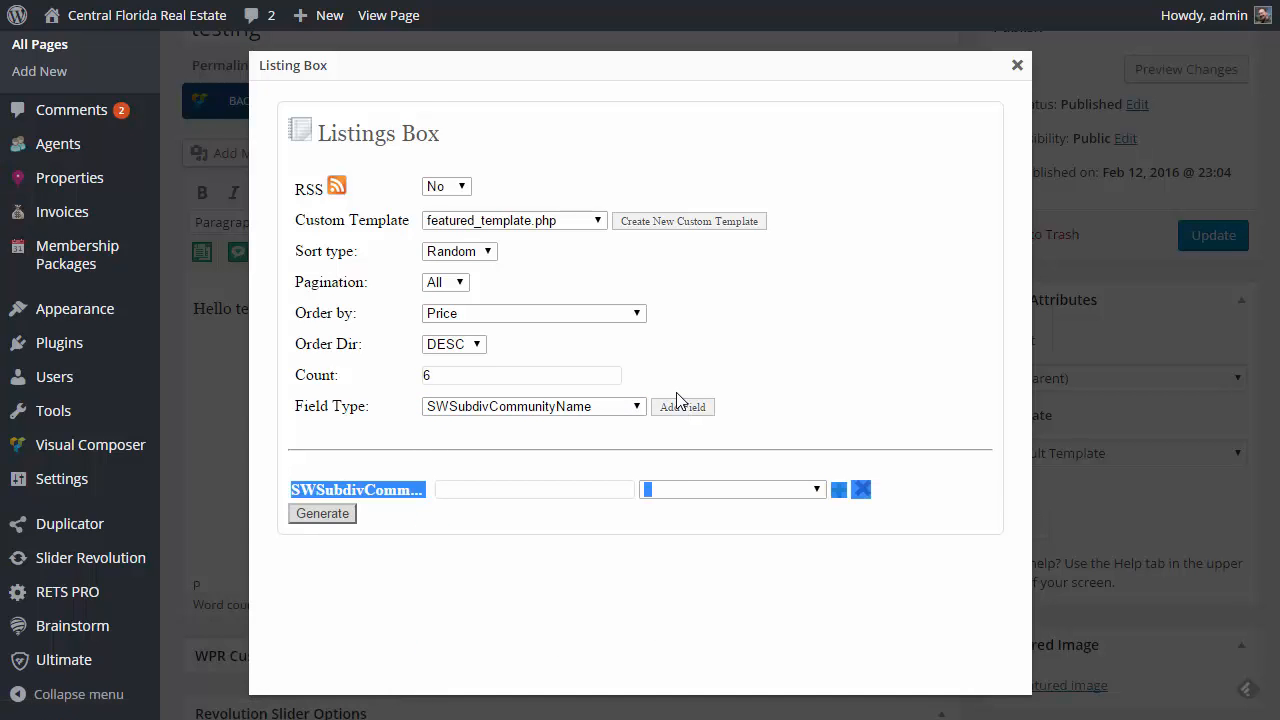
# - Replace the SWSubdivCommunityName filter of the listings box with a City filter field
pyautogui.click(818, 490)
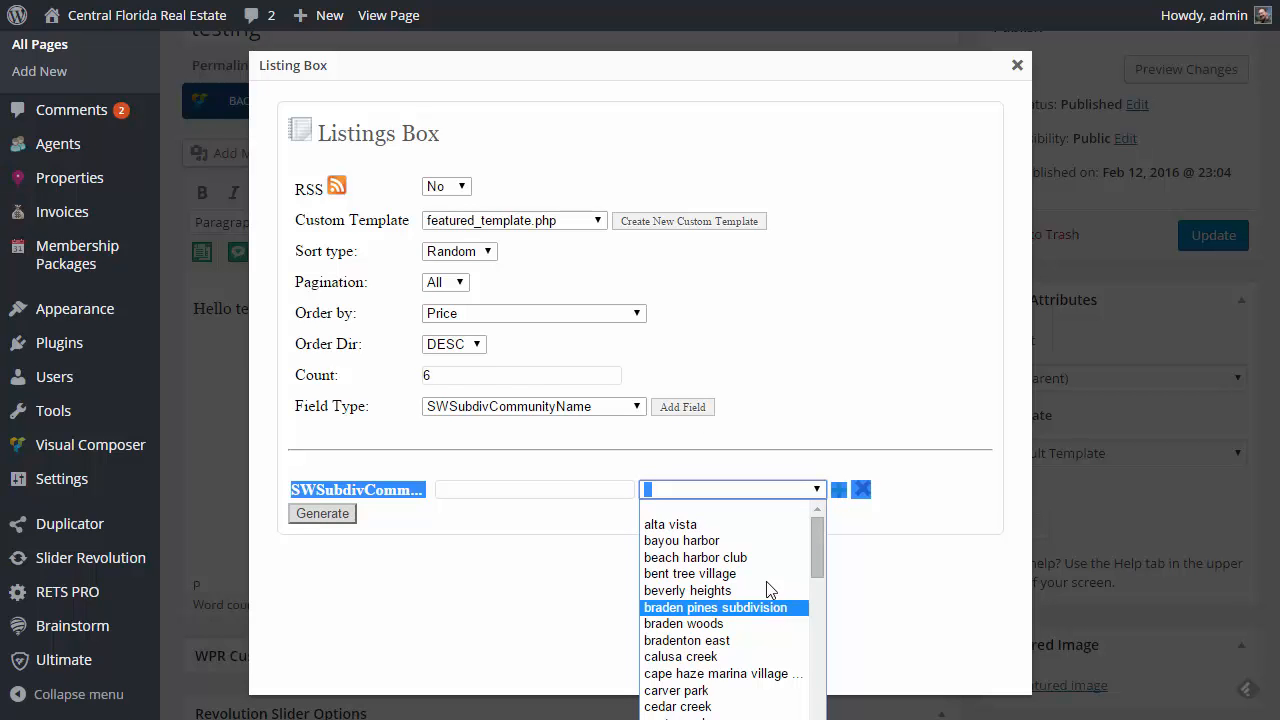
pyautogui.click(637, 407)
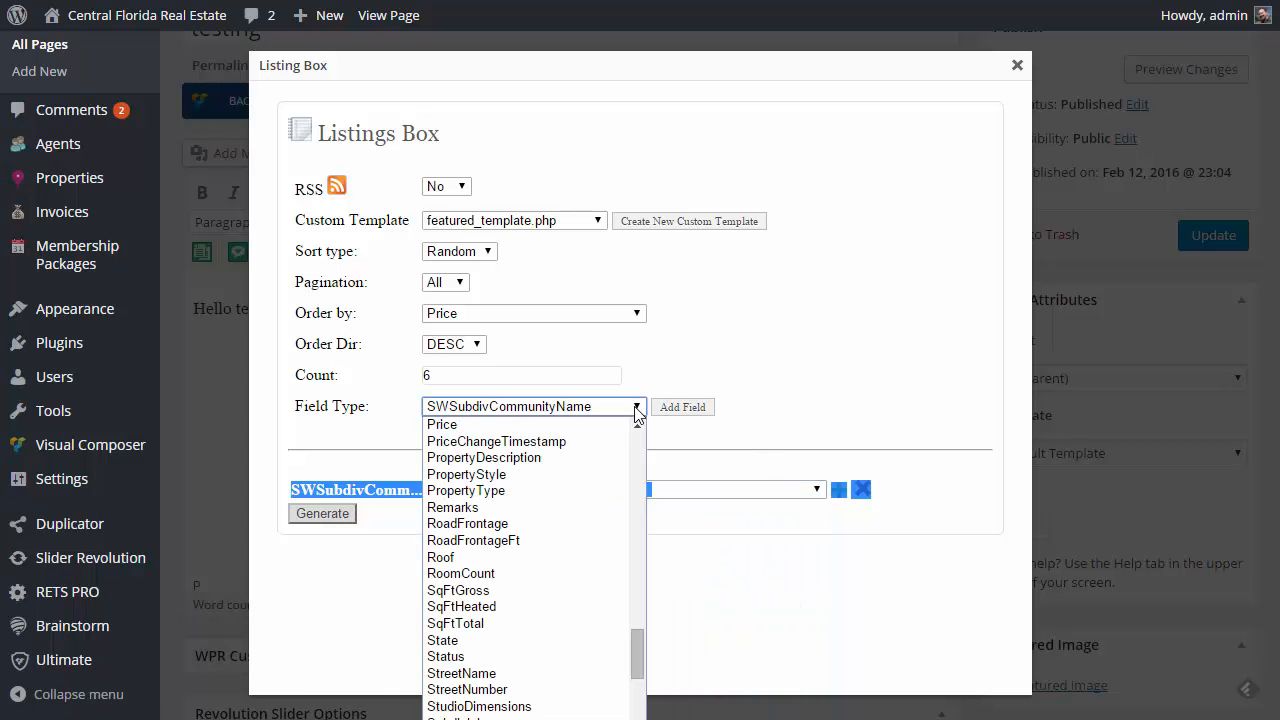
pyautogui.moveTo(638, 641); pyautogui.dragTo(643, 439)
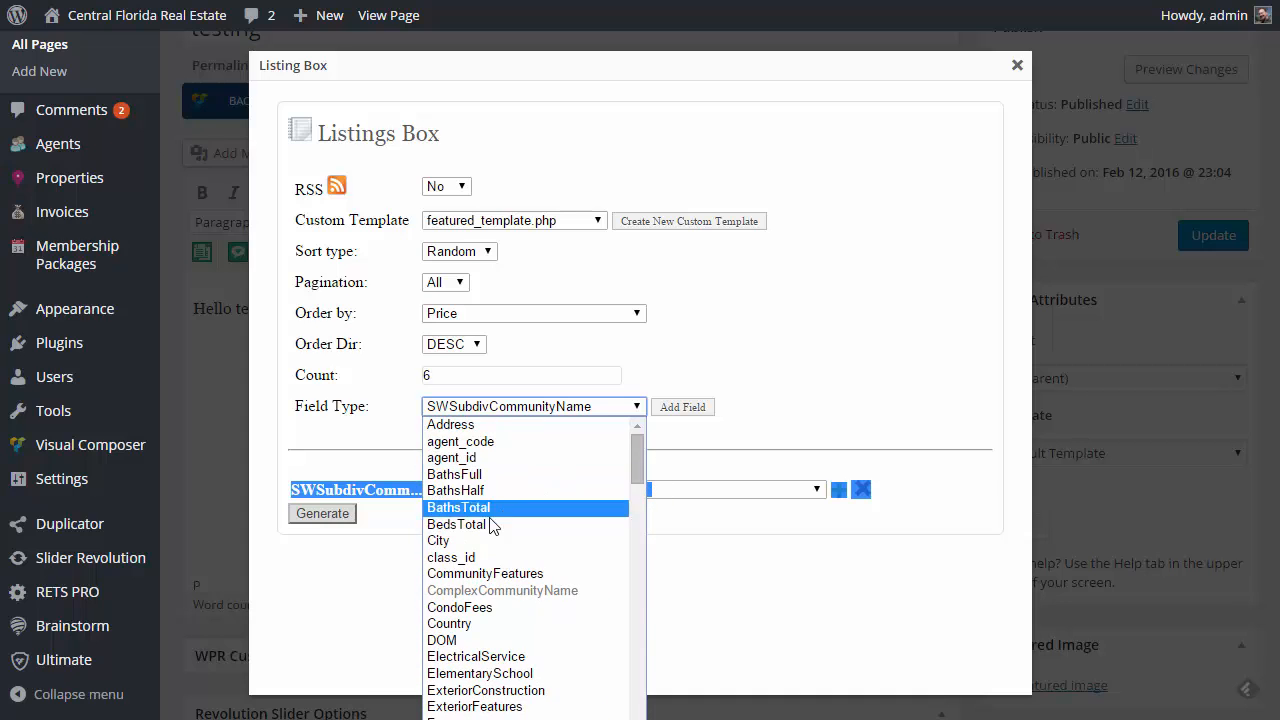
pyautogui.click(470, 541)
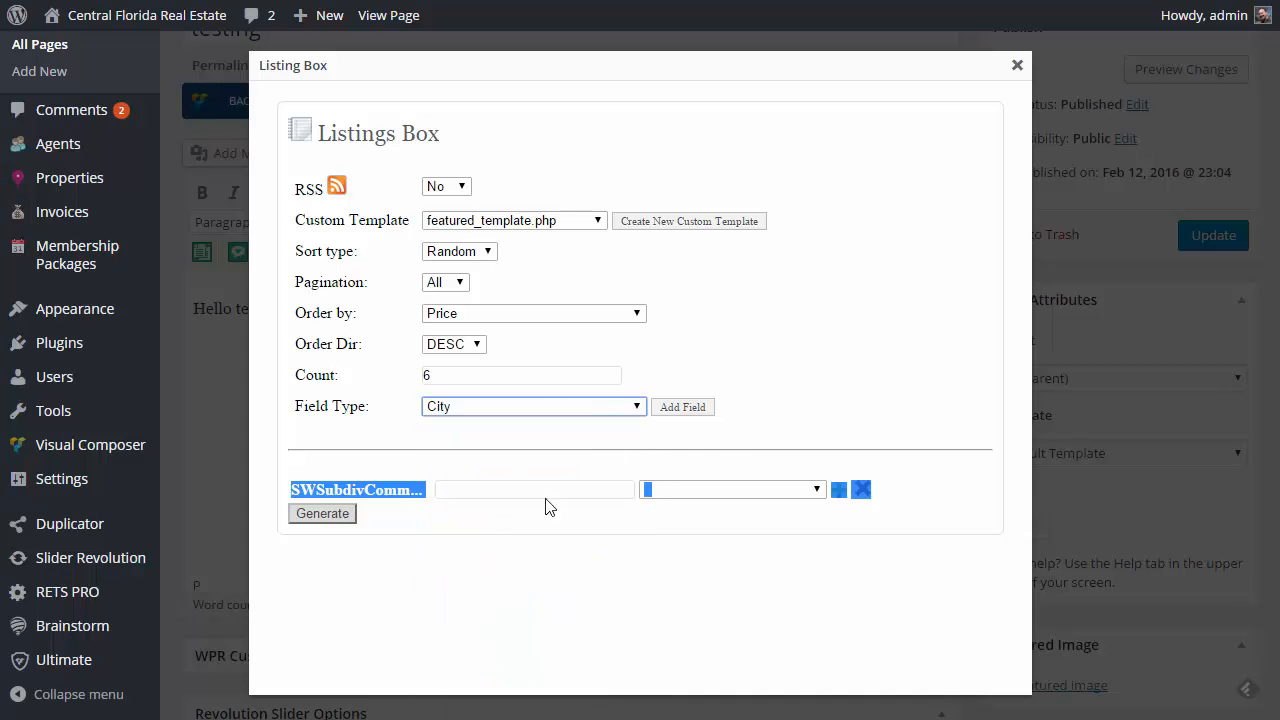
pyautogui.click(870, 490)
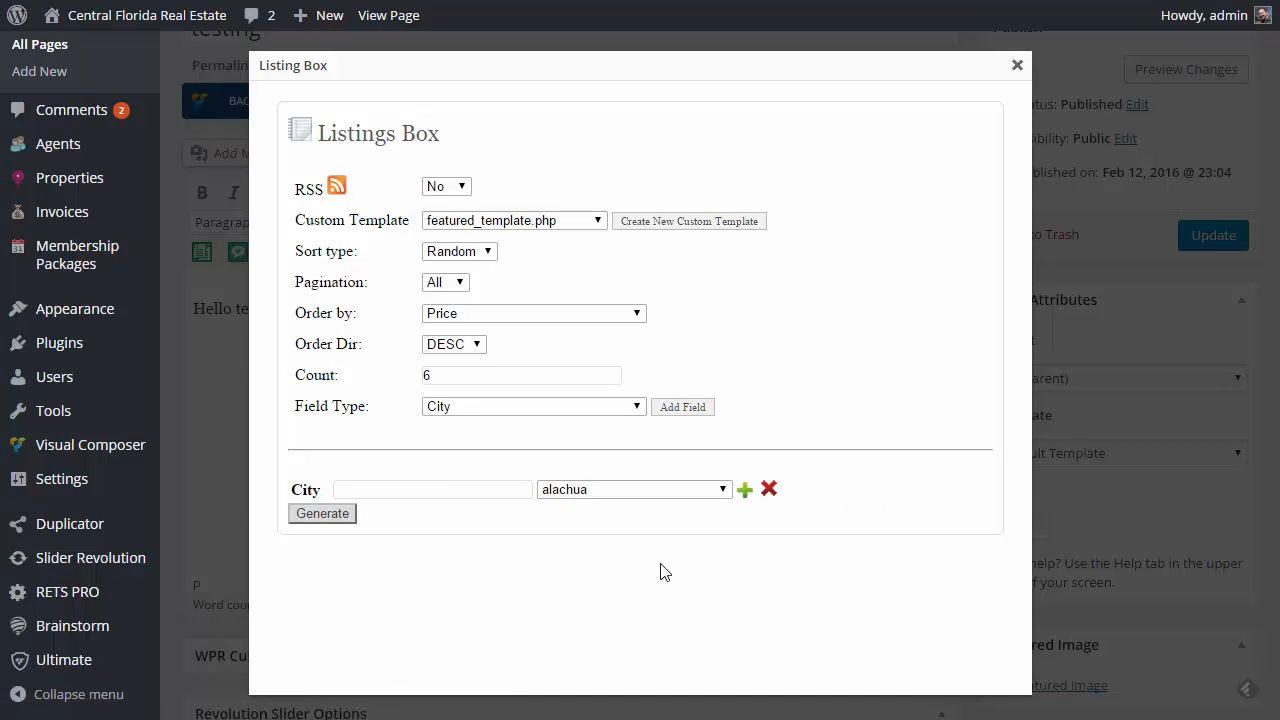
# - Choose buena vista from the city values and add it to the City filter
pyautogui.click(724, 490)
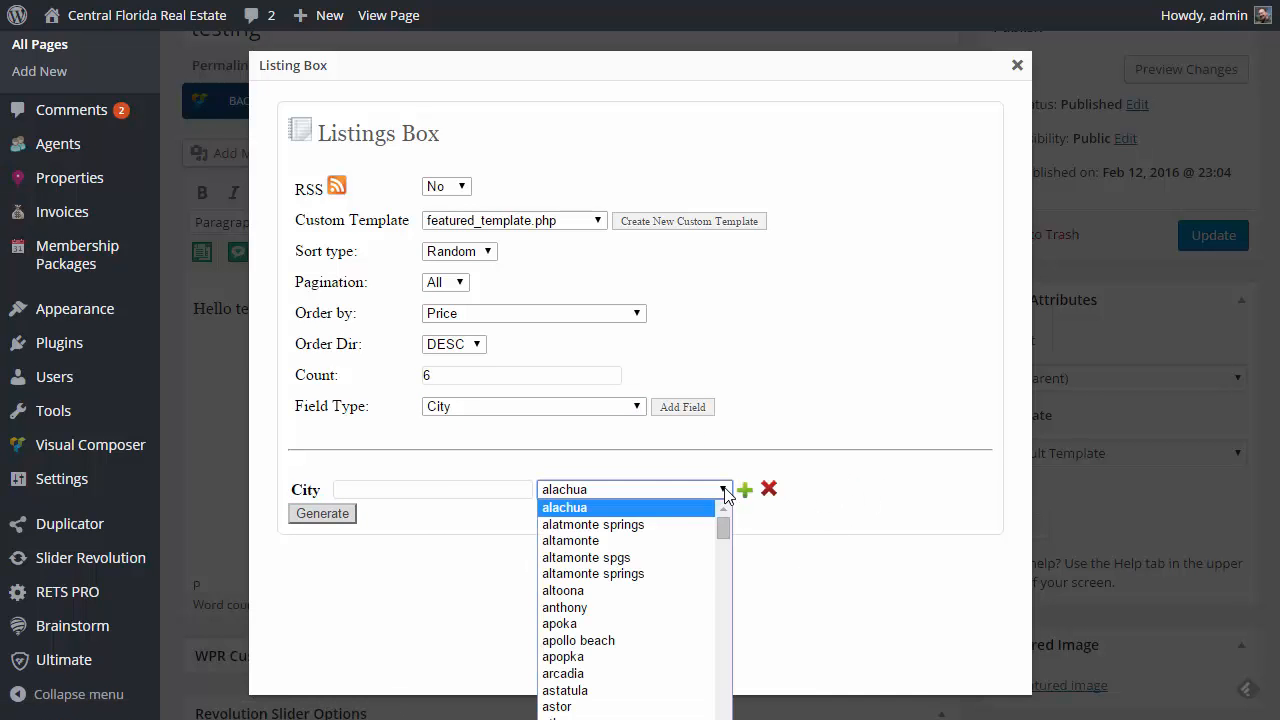
pyautogui.scroll(-4, 706, 512)
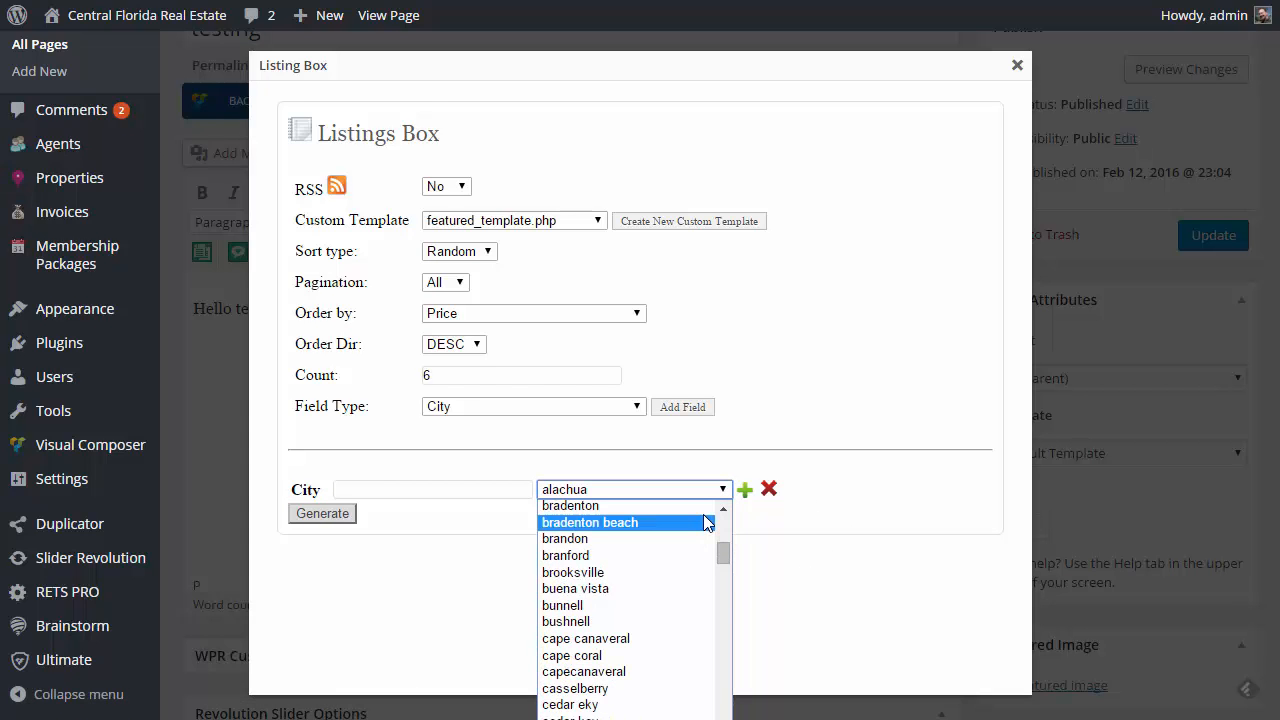
pyautogui.click(635, 588)
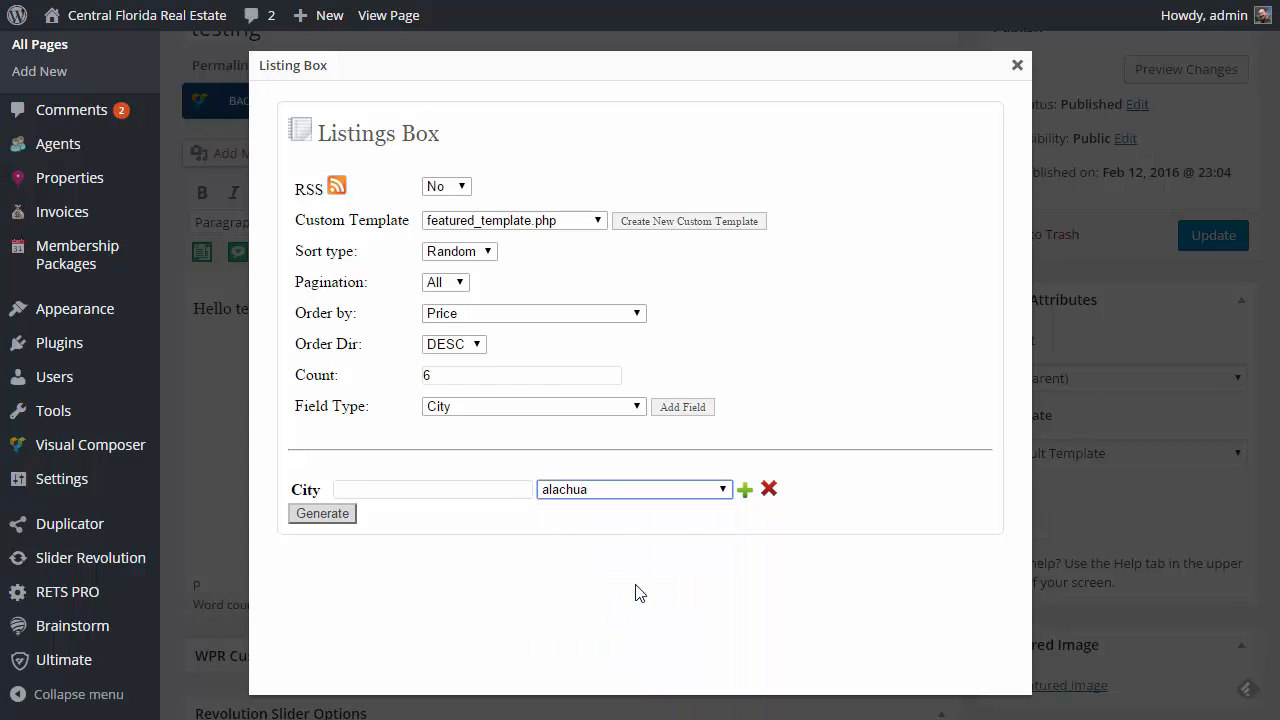
pyautogui.click(746, 493)
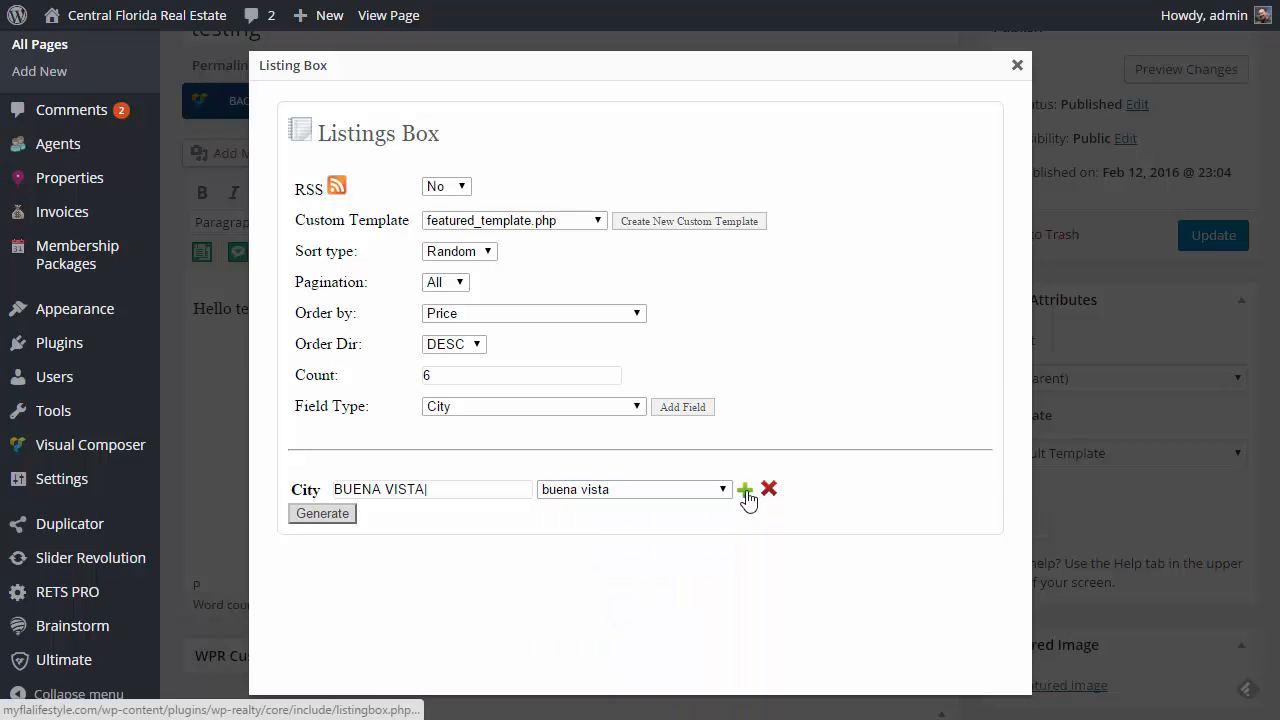
# - Add Price as a second filter field of the listings box
pyautogui.click(637, 408)
pyautogui.scroll(-8, 591, 463)
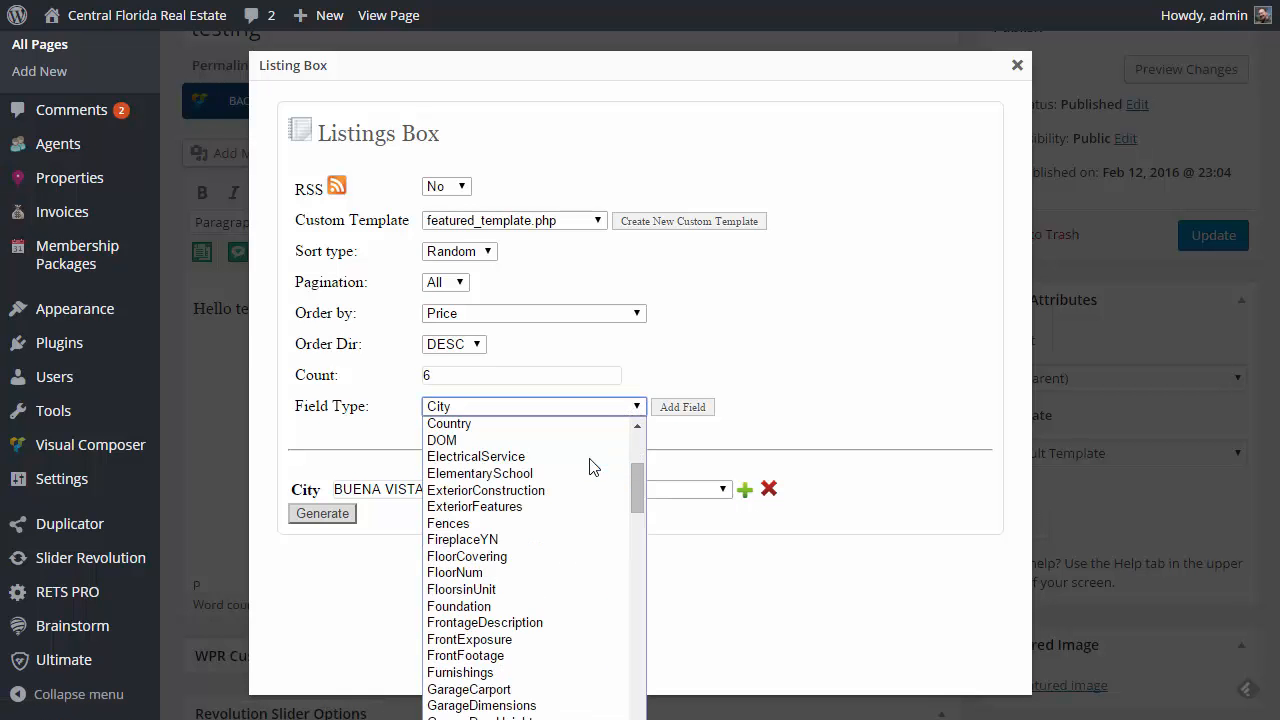
pyautogui.scroll(-8, 591, 468)
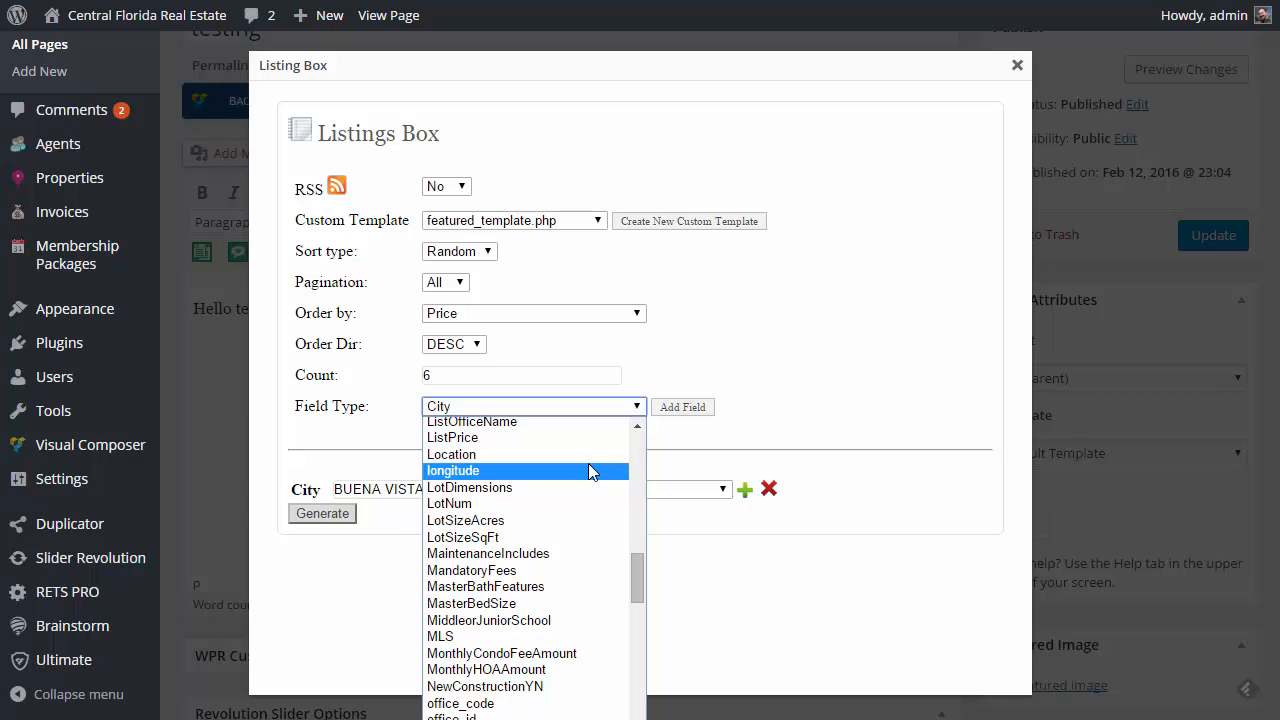
pyautogui.moveTo(632, 567); pyautogui.dragTo(633, 623)
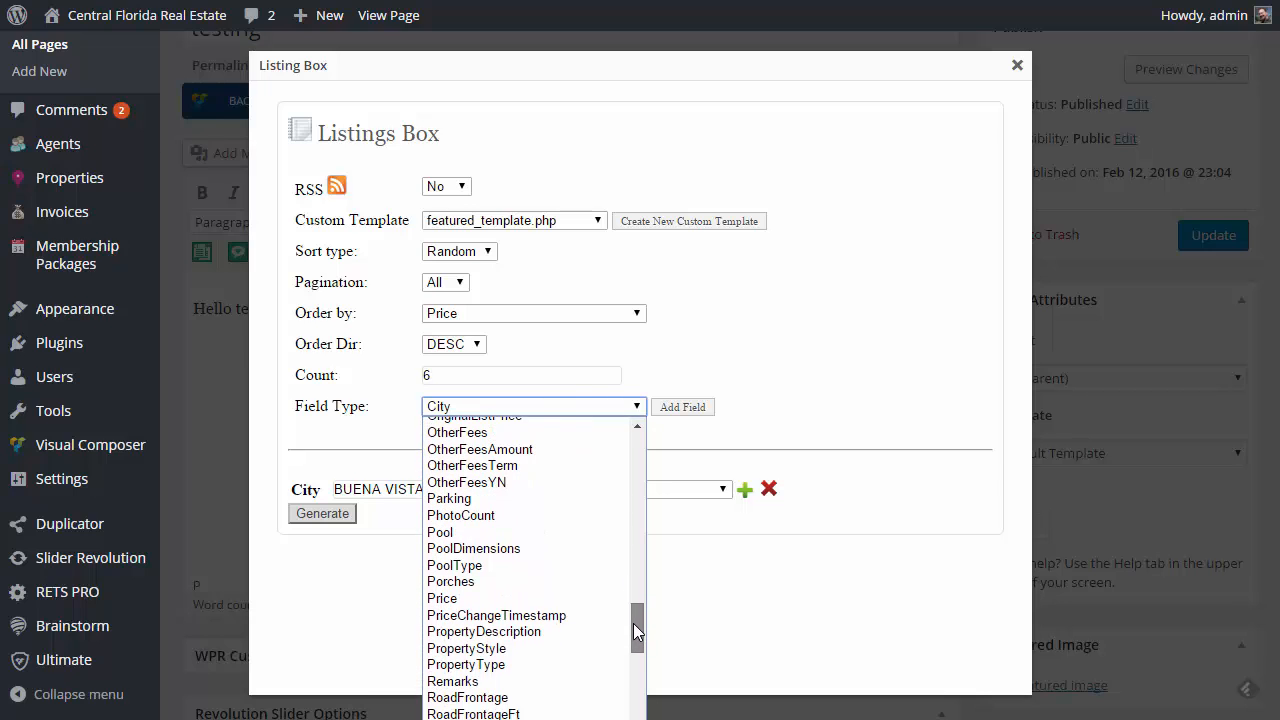
pyautogui.click(445, 503)
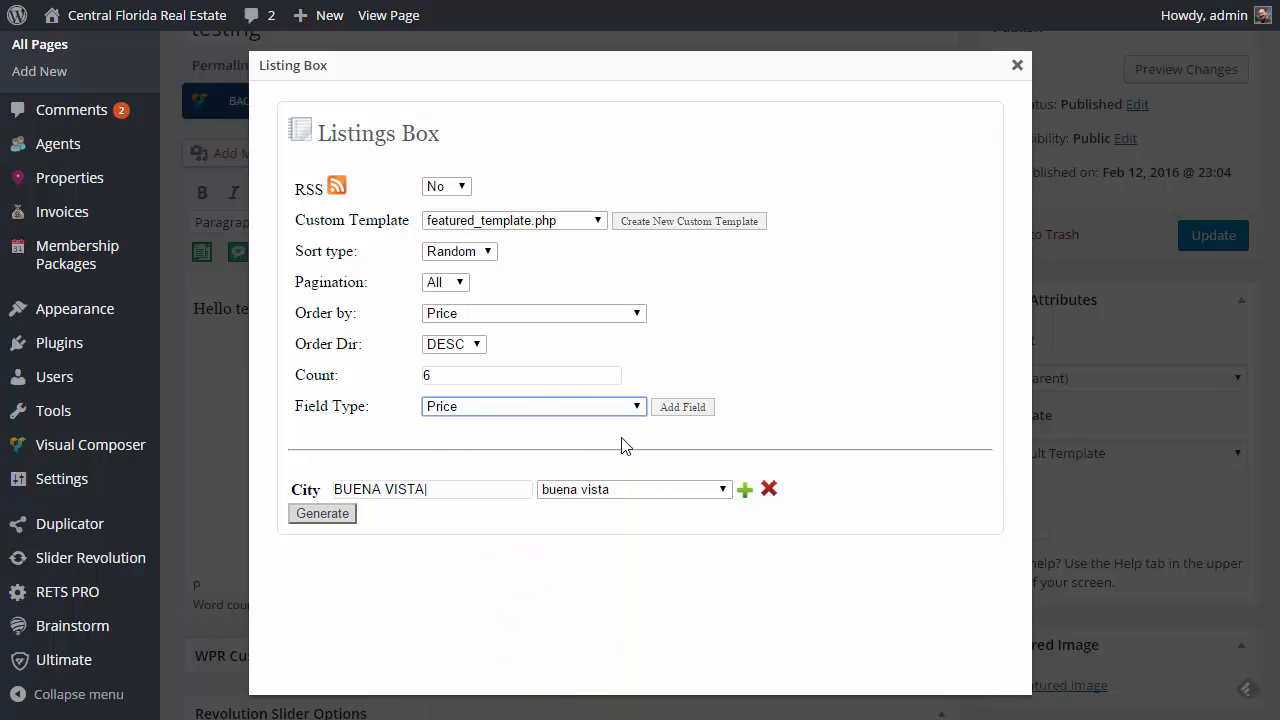
pyautogui.click(683, 410)
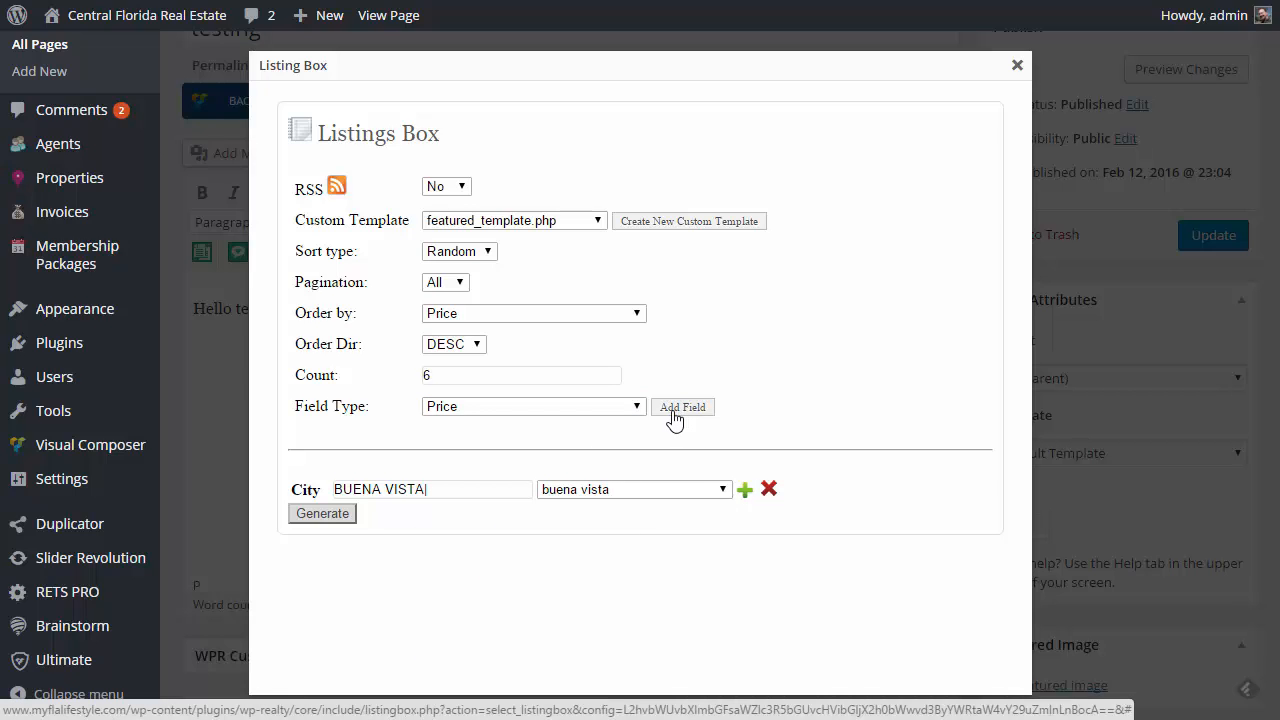
pyautogui.click(674, 410)
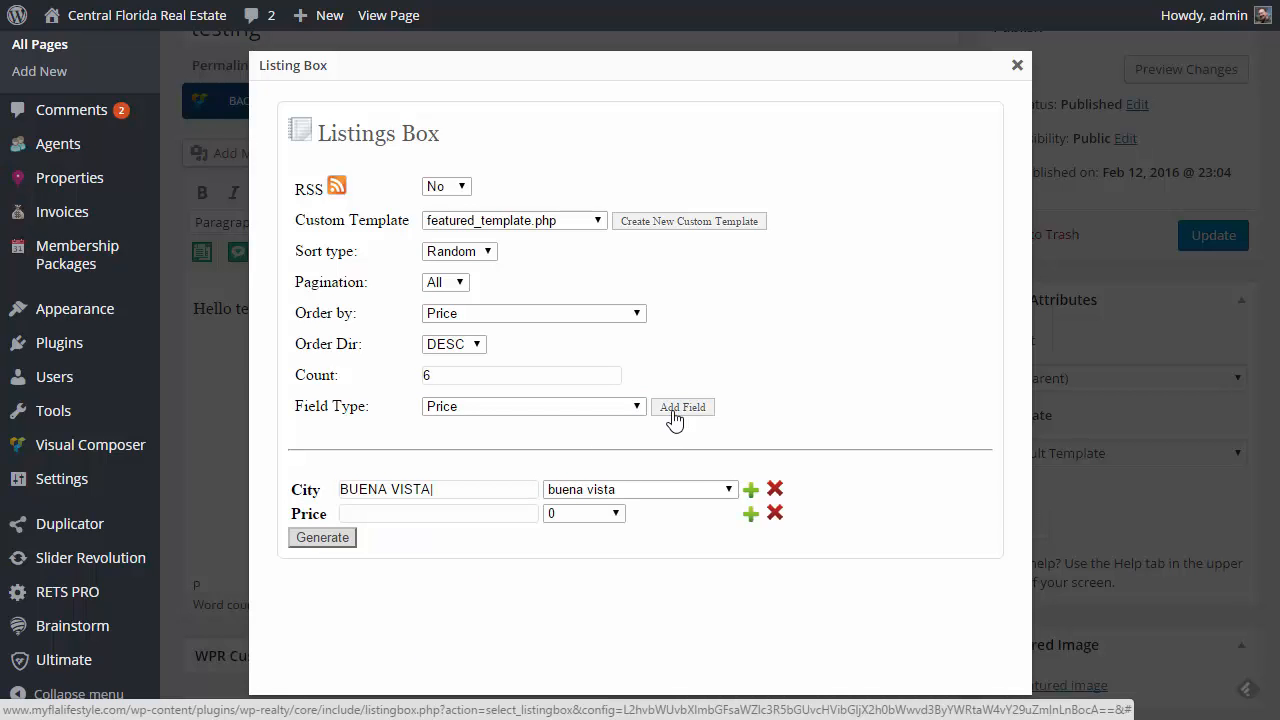
# - Add 19 as the Price filter's value and generate the listings shortcode into the page
pyautogui.click(616, 514)
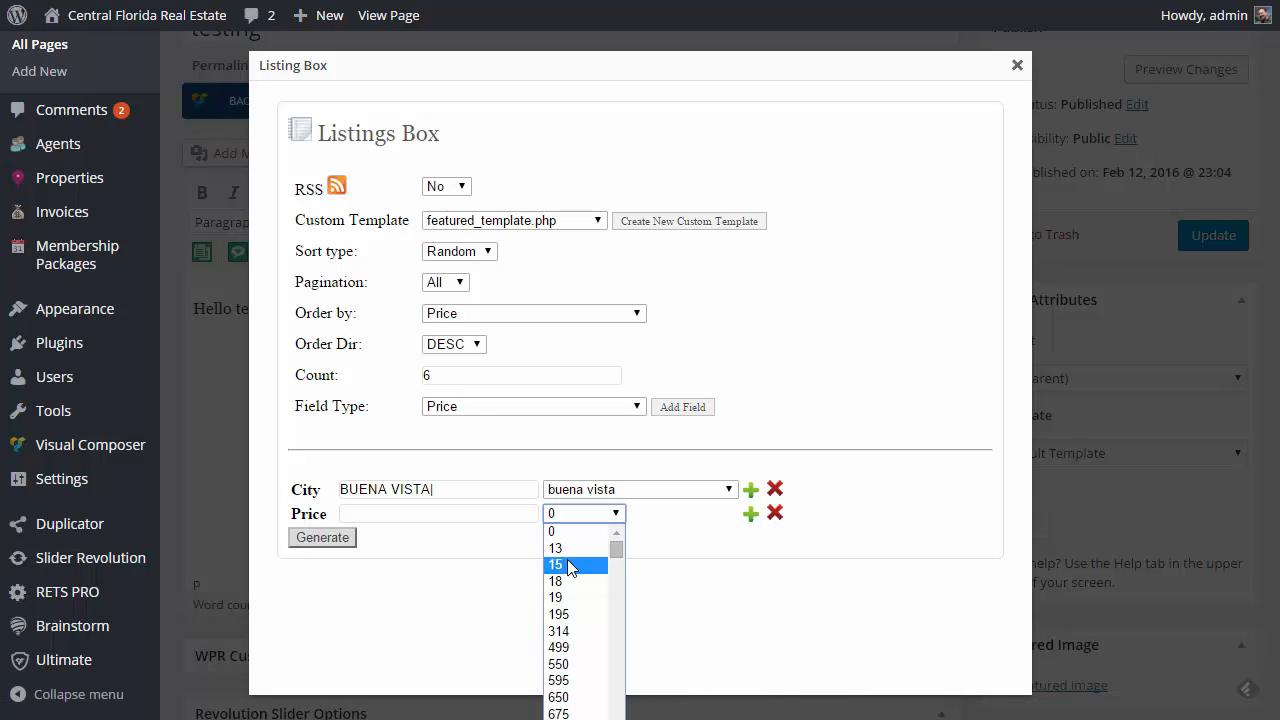
pyautogui.click(566, 599)
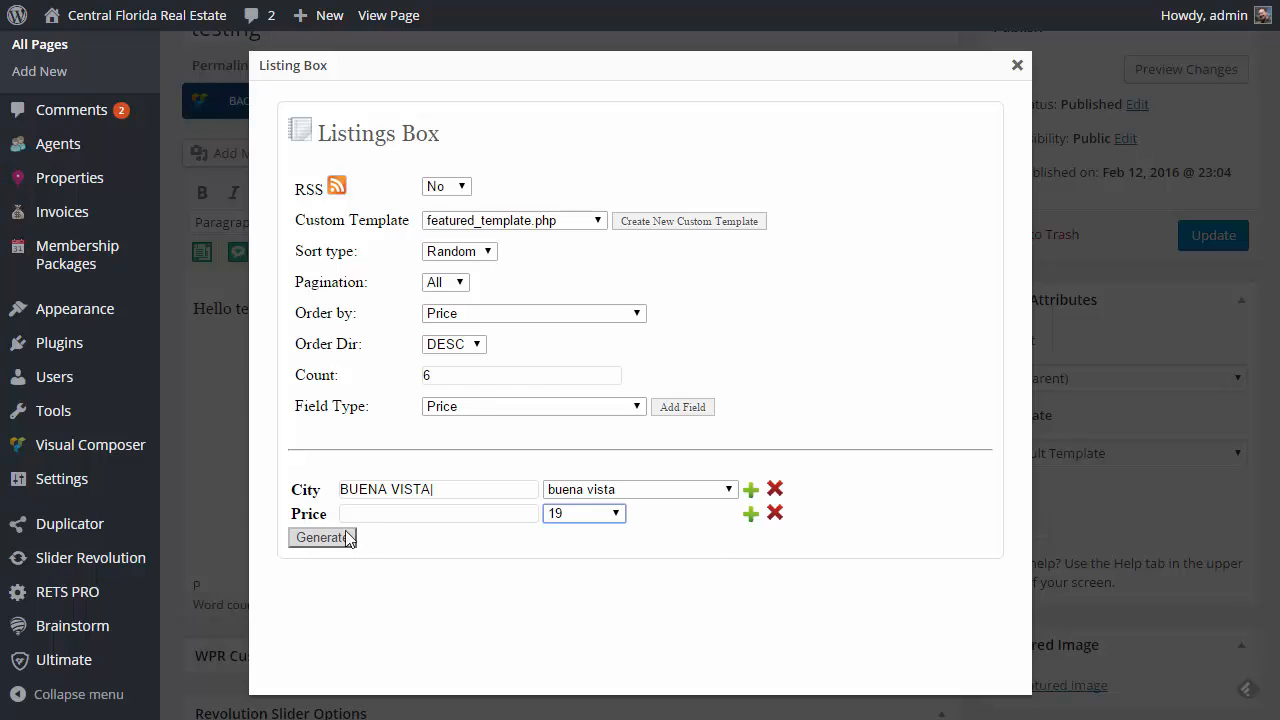
pyautogui.click(751, 513)
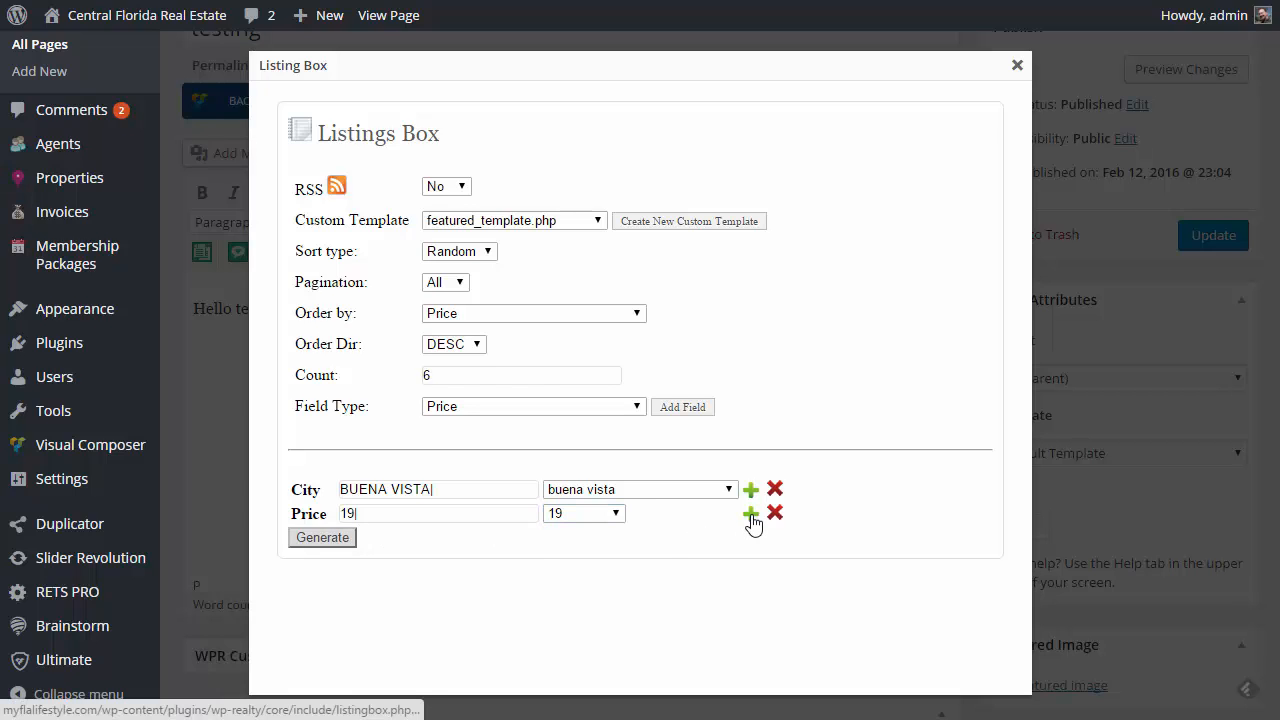
pyautogui.click(323, 537)
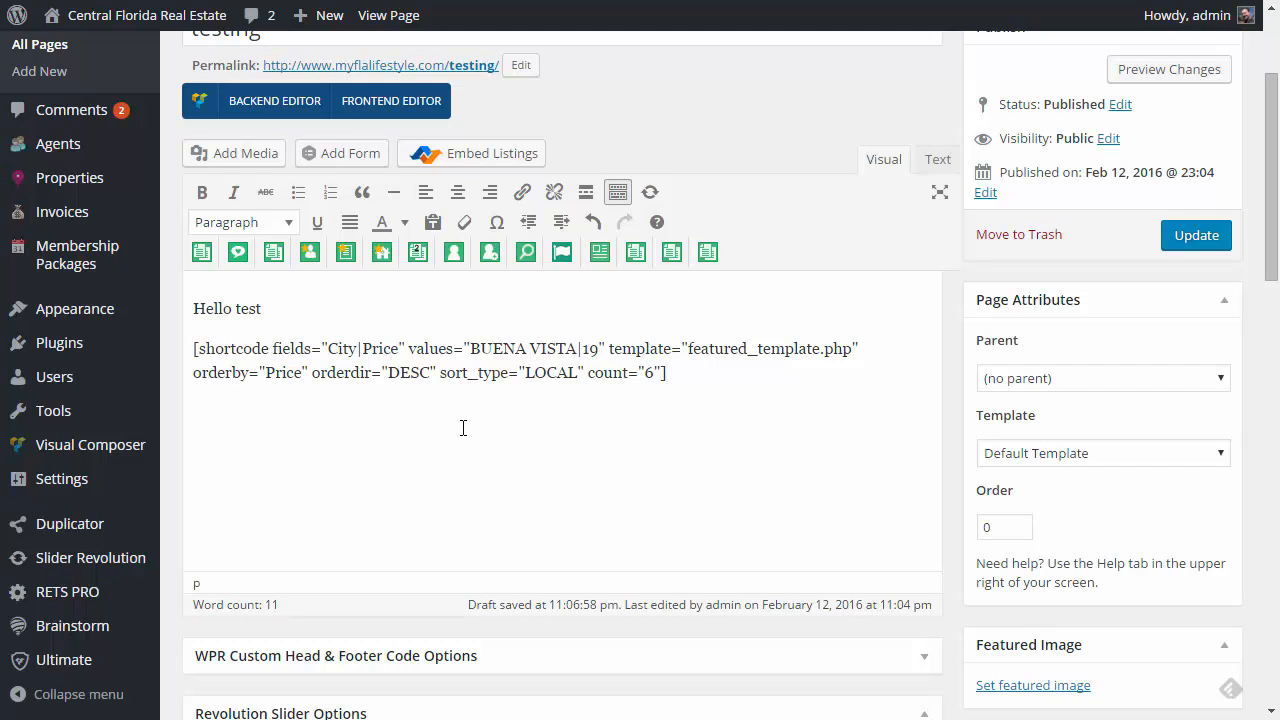
pyautogui.doubleClick(596, 348)
pyautogui.write('200000')
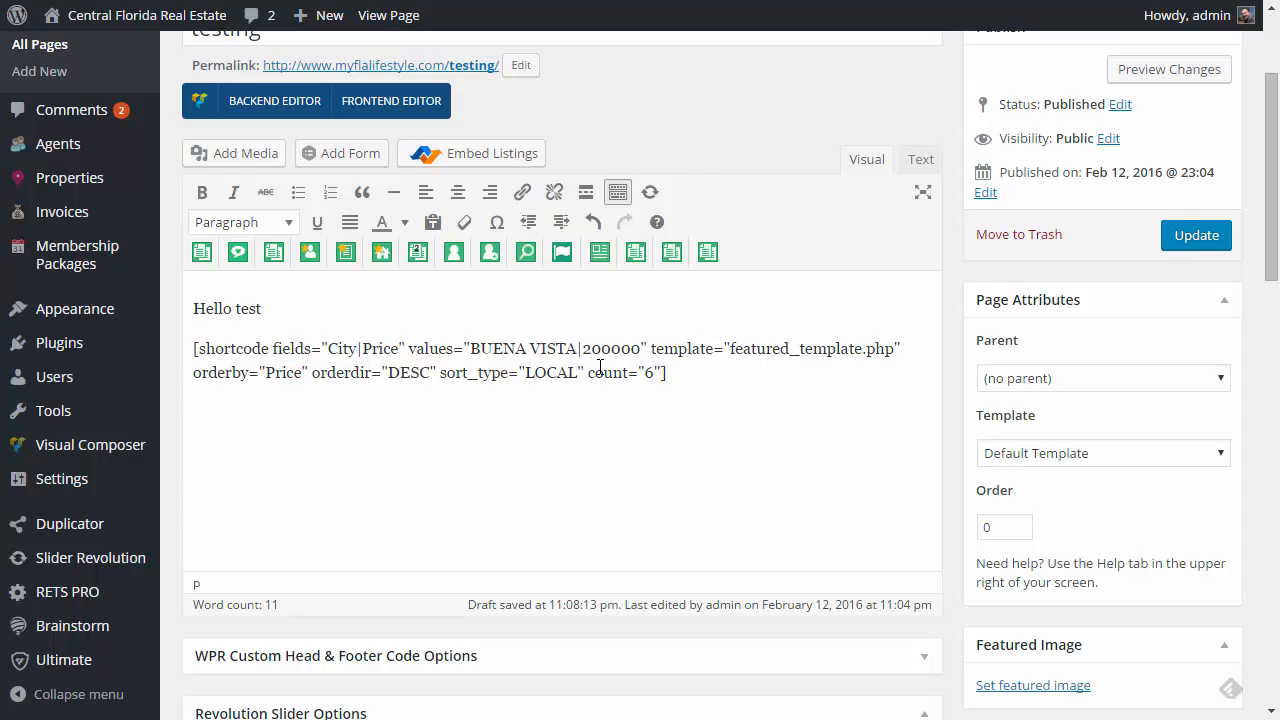
pyautogui.write('-')
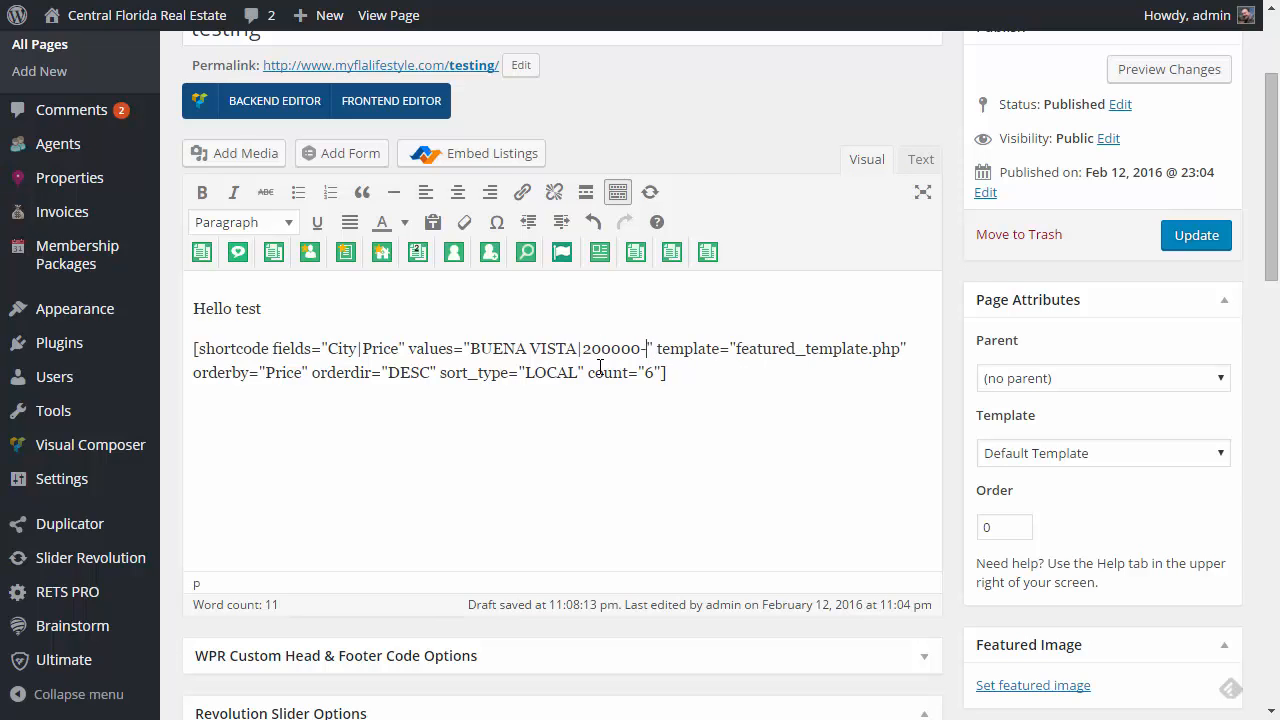
pyautogui.write('5000')
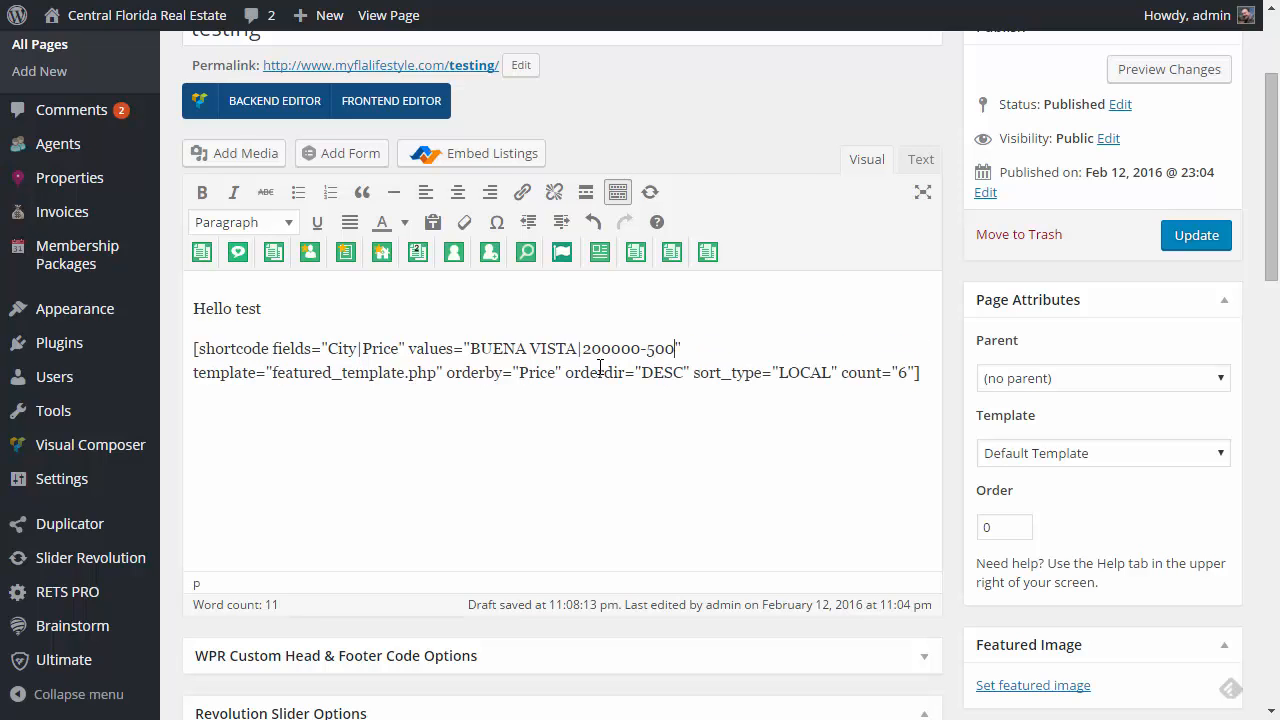
pyautogui.write('00')
pyautogui.click(1194, 240)
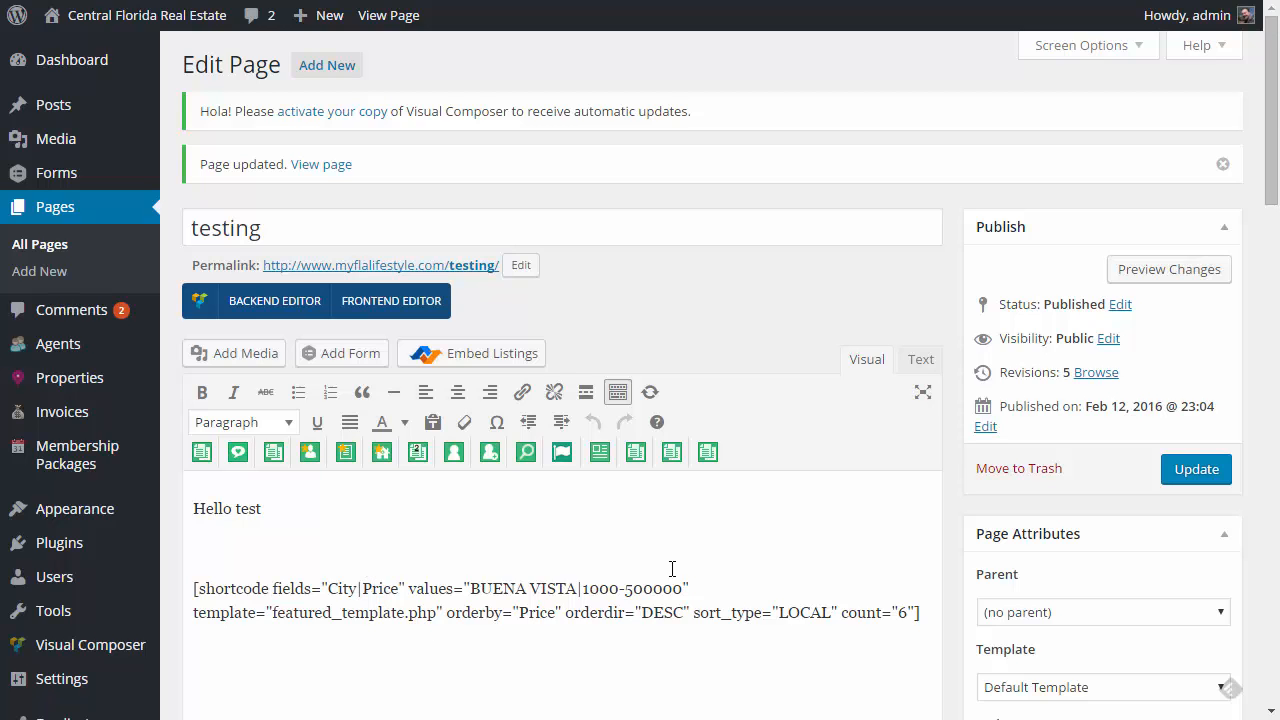
# - Replace the city value BUENA VISTA in the shortcode with the wildcard value %BUENA%
pyautogui.moveTo(925, 607); pyautogui.dragTo(196, 587)
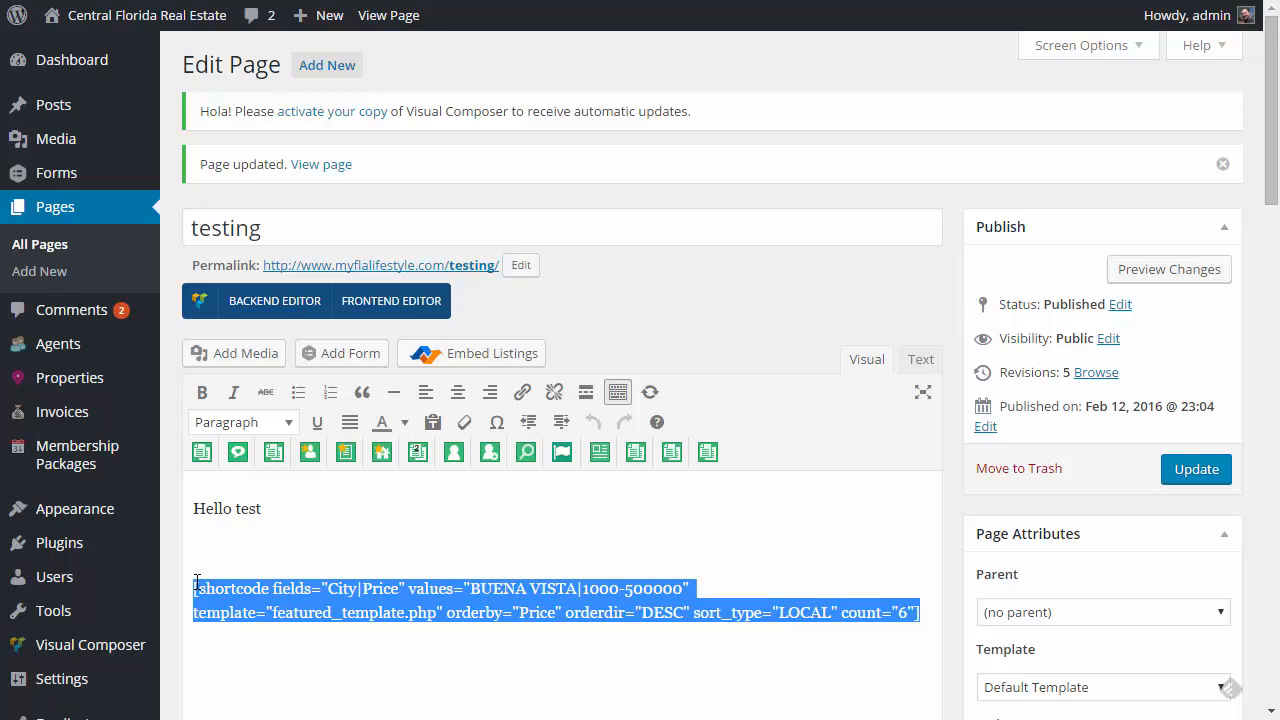
pyautogui.click(538, 656)
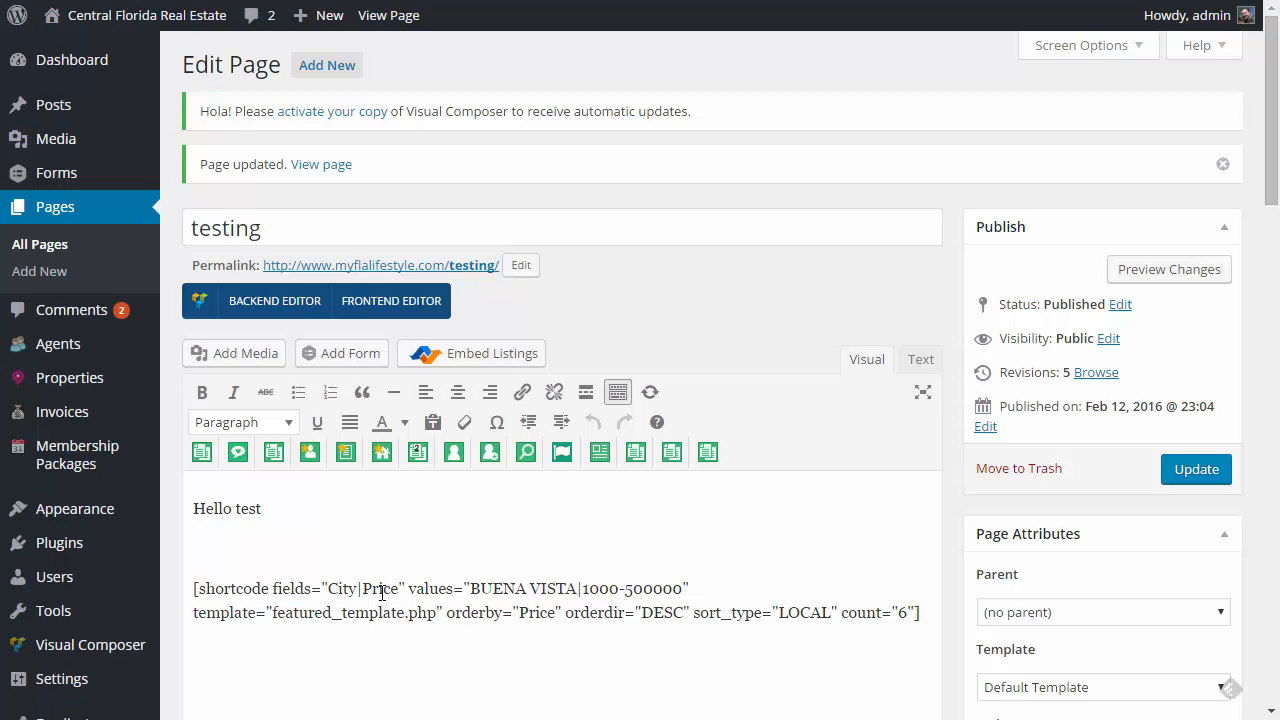
pyautogui.click(530, 589)
pyautogui.moveTo(579, 589); pyautogui.dragTo(528, 590)
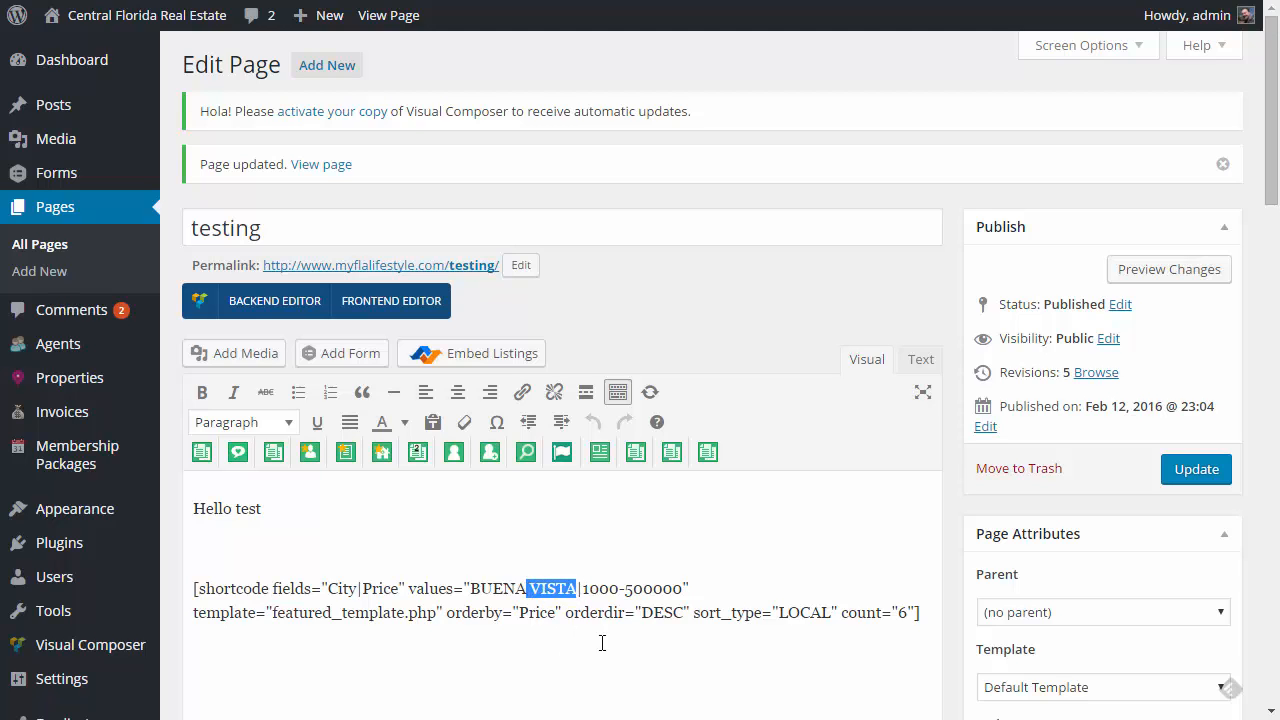
pyautogui.press('BackSpace')
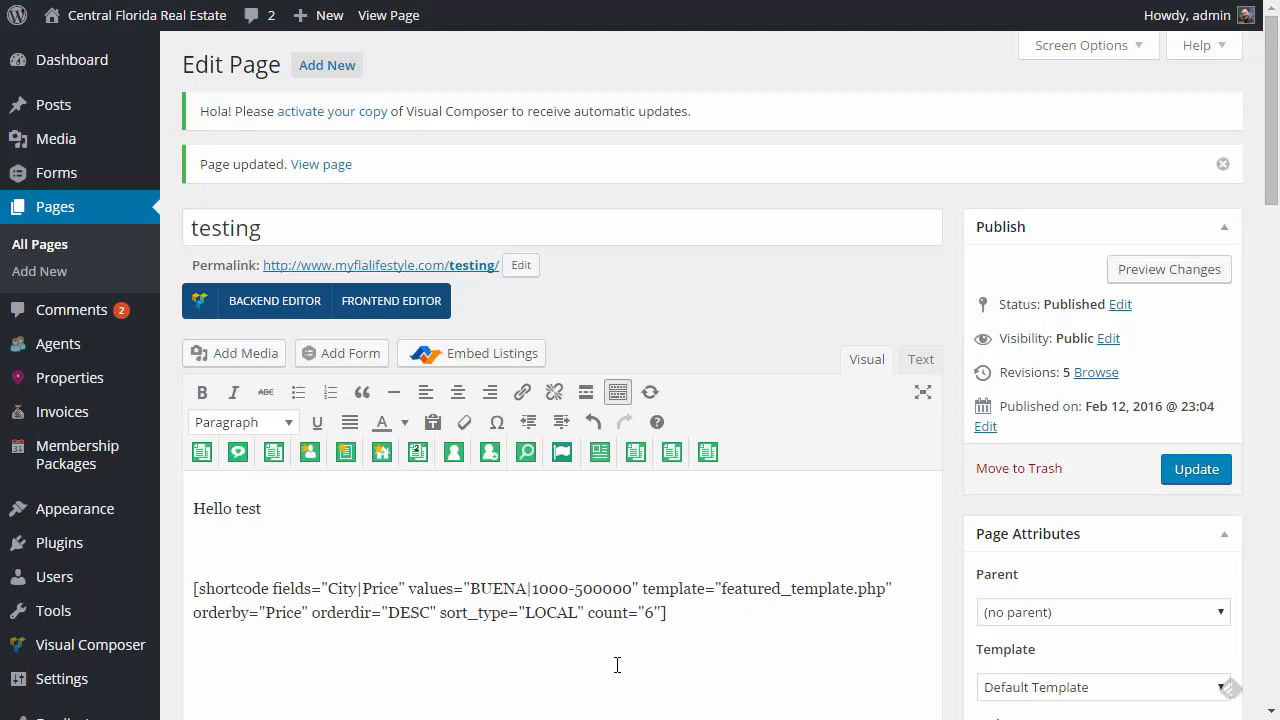
pyautogui.write('"')
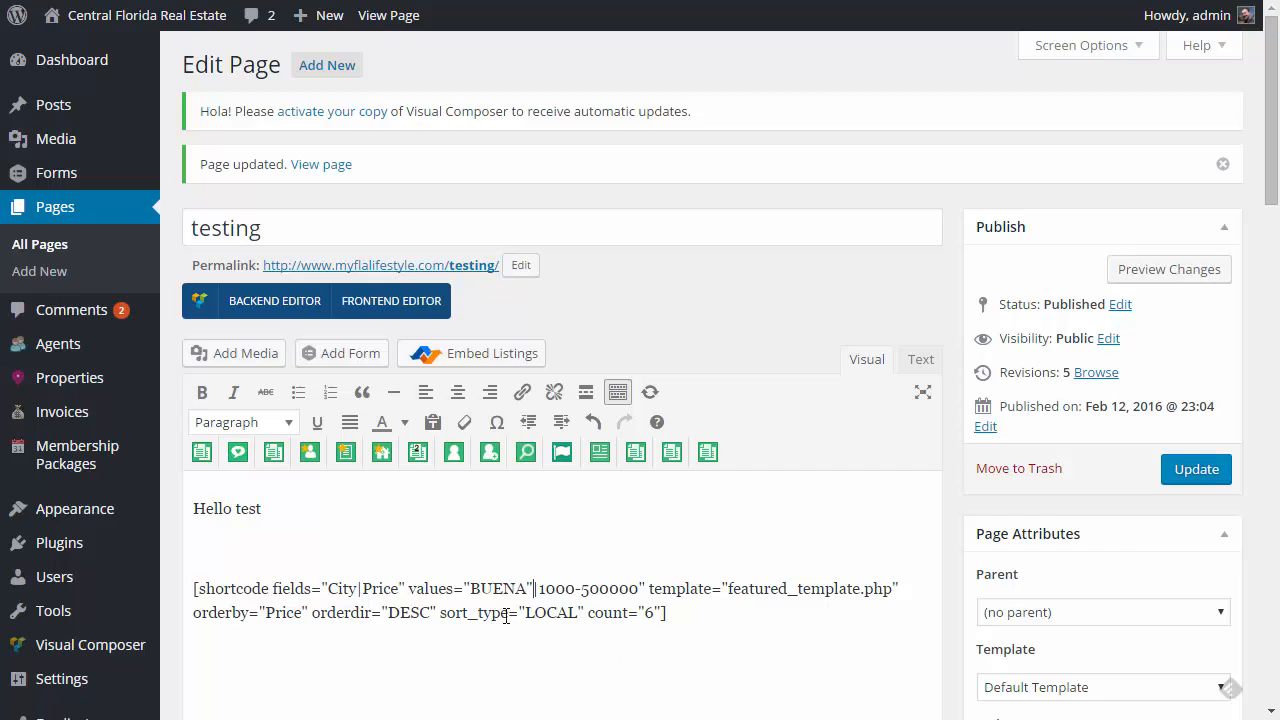
pyautogui.press('BackSpace')
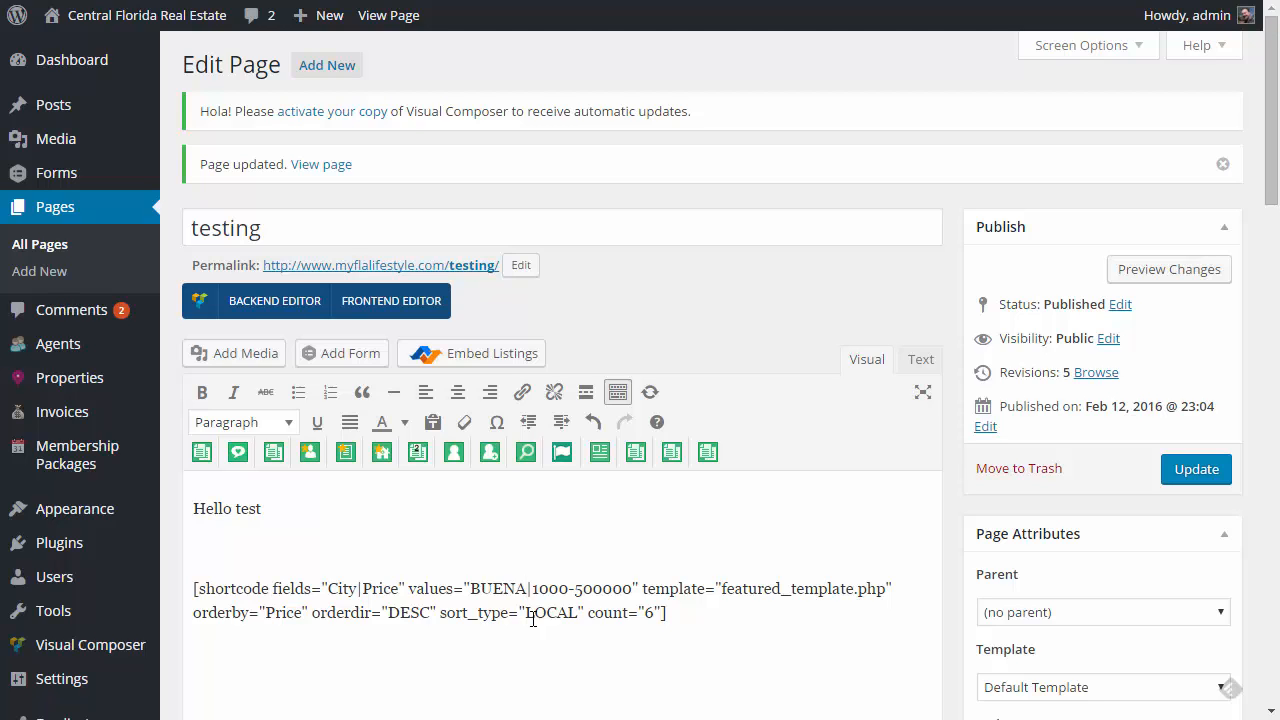
pyautogui.write('%')
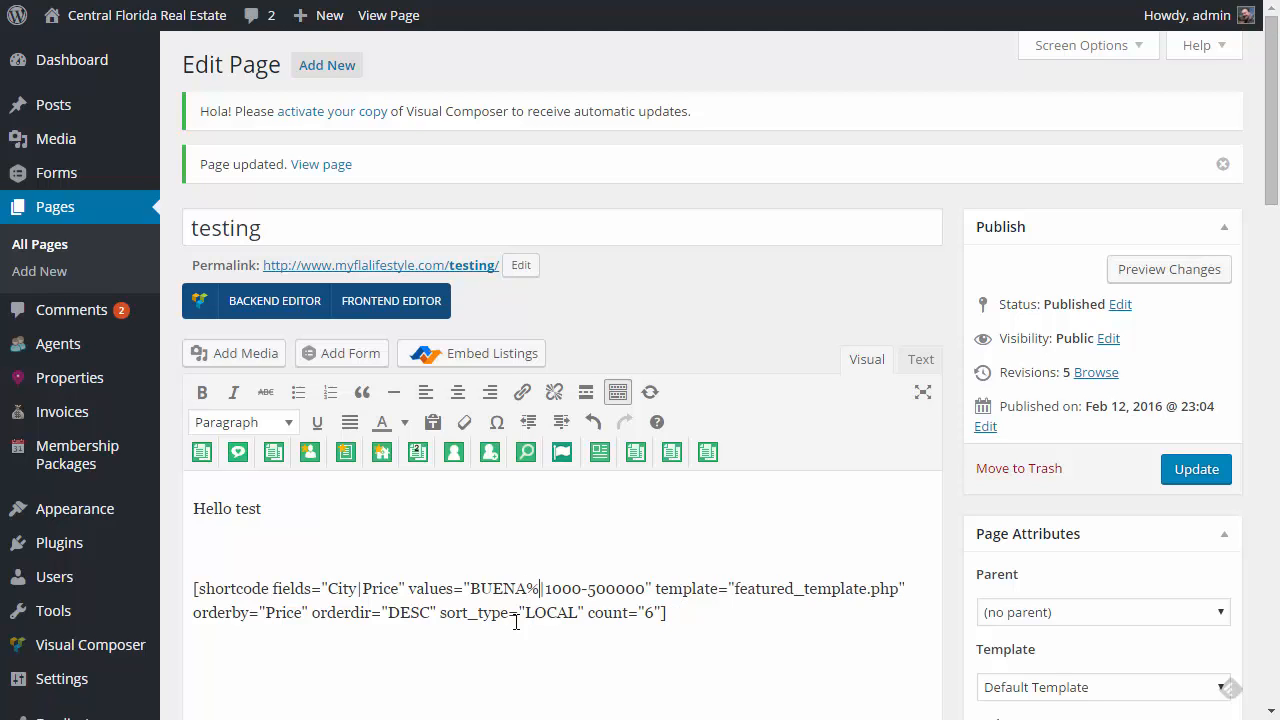
pyautogui.click(473, 591)
pyautogui.write('%')
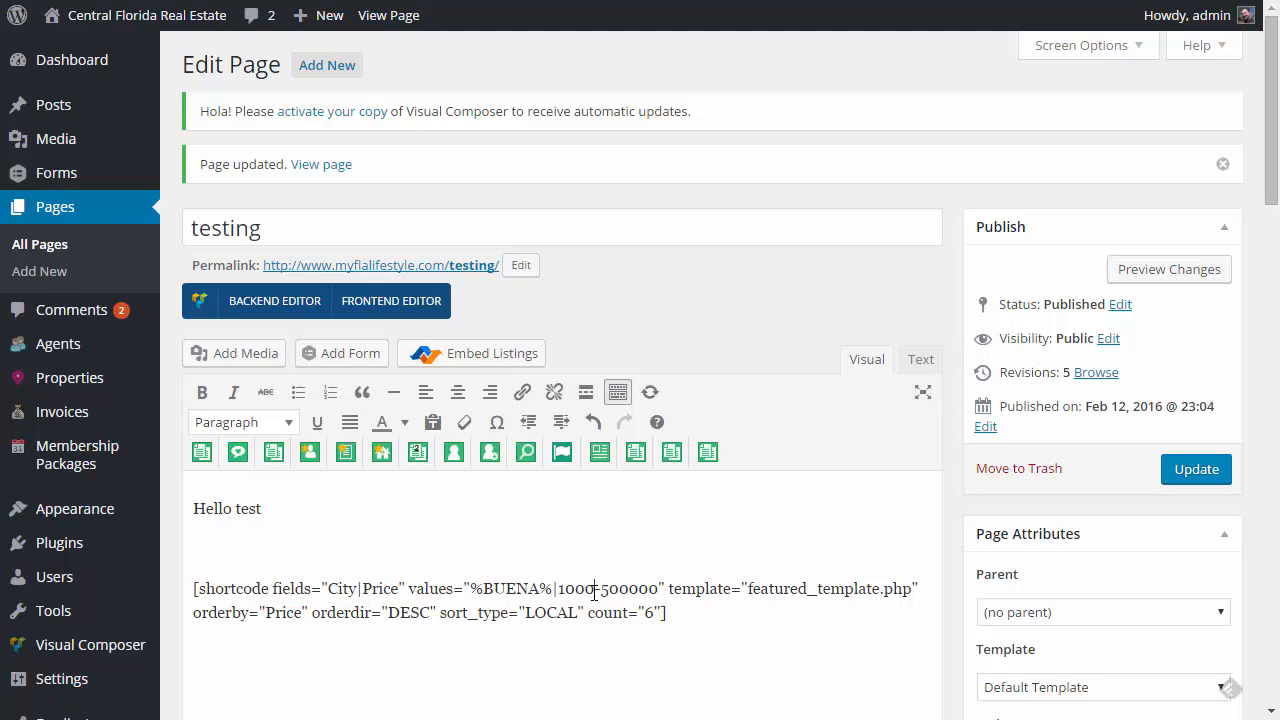
pyautogui.click(484, 589)
pyautogui.click(482, 588)
# - Examine the custom template choices and the new template form in a new listings box, closing it without generating a shortcode
pyautogui.click(474, 366)
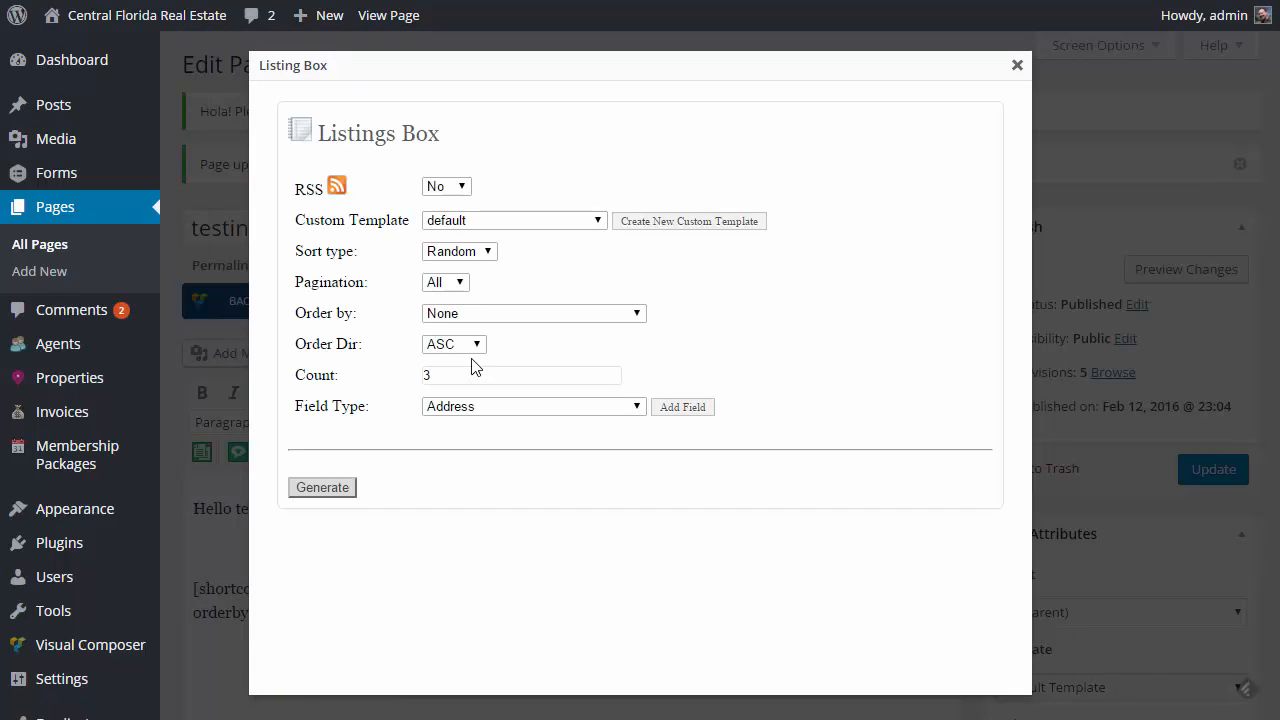
pyautogui.click(600, 227)
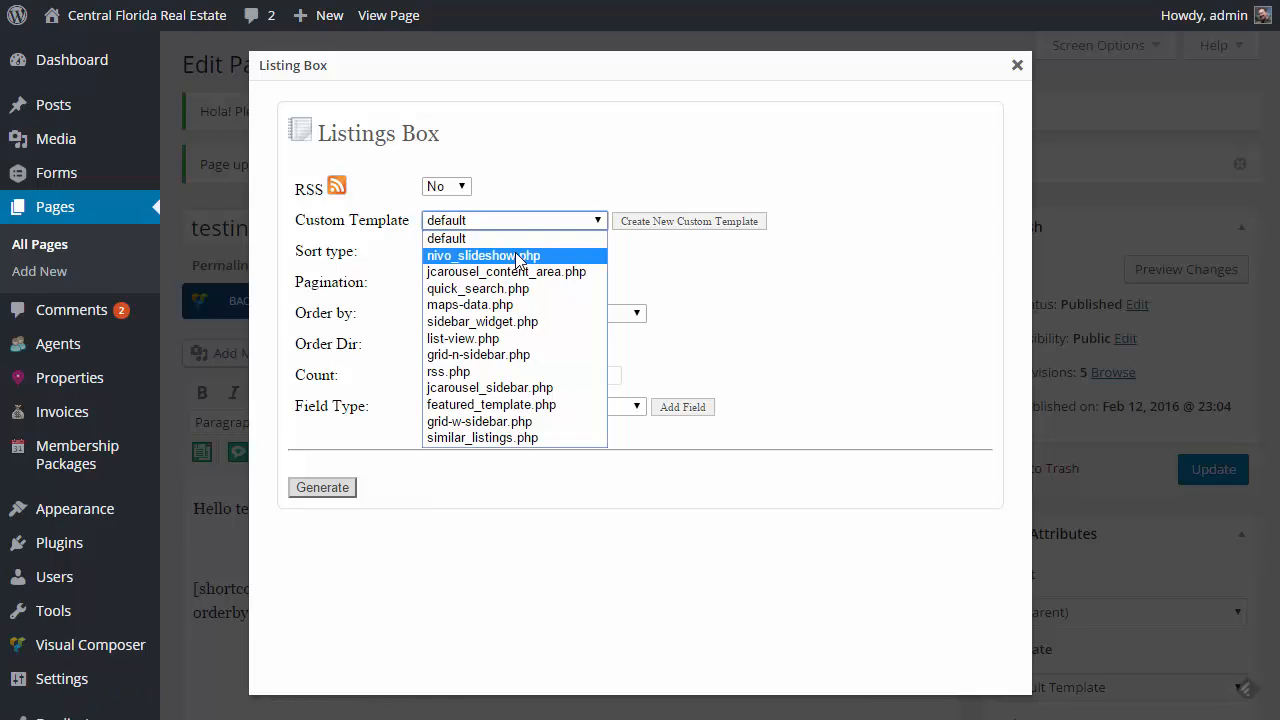
pyautogui.click(674, 222)
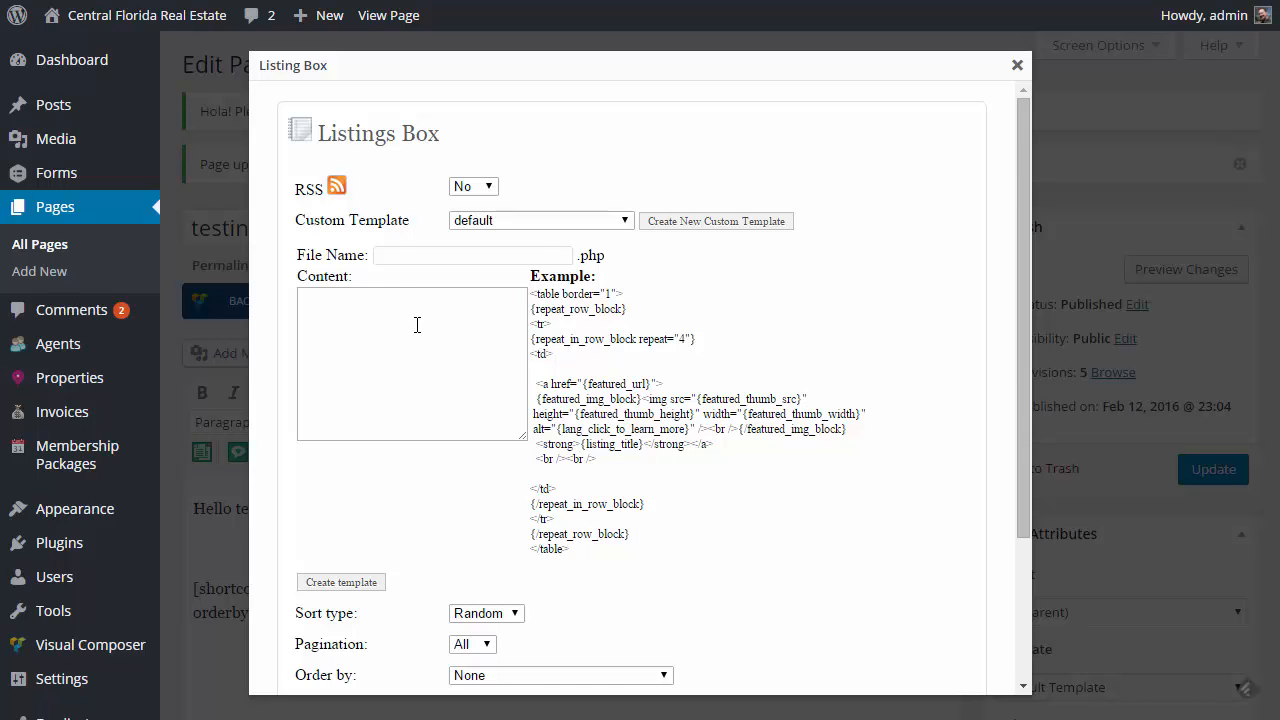
pyautogui.click(389, 255)
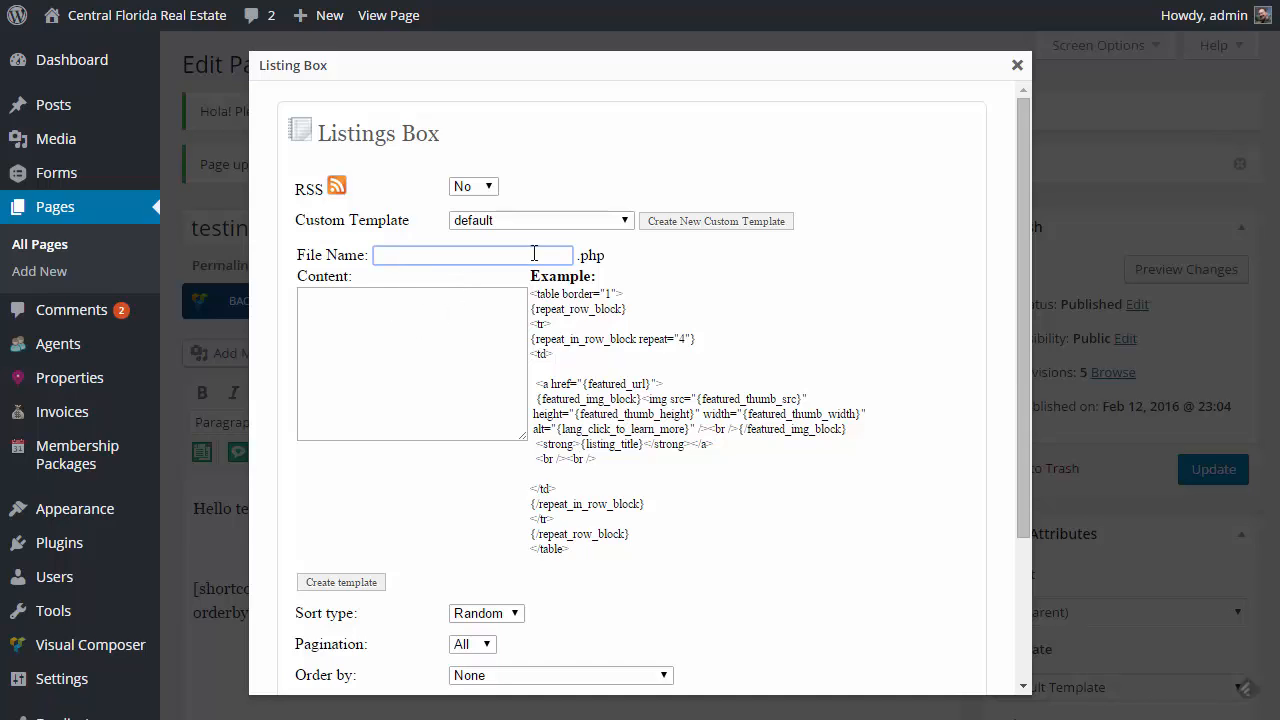
pyautogui.click(511, 221)
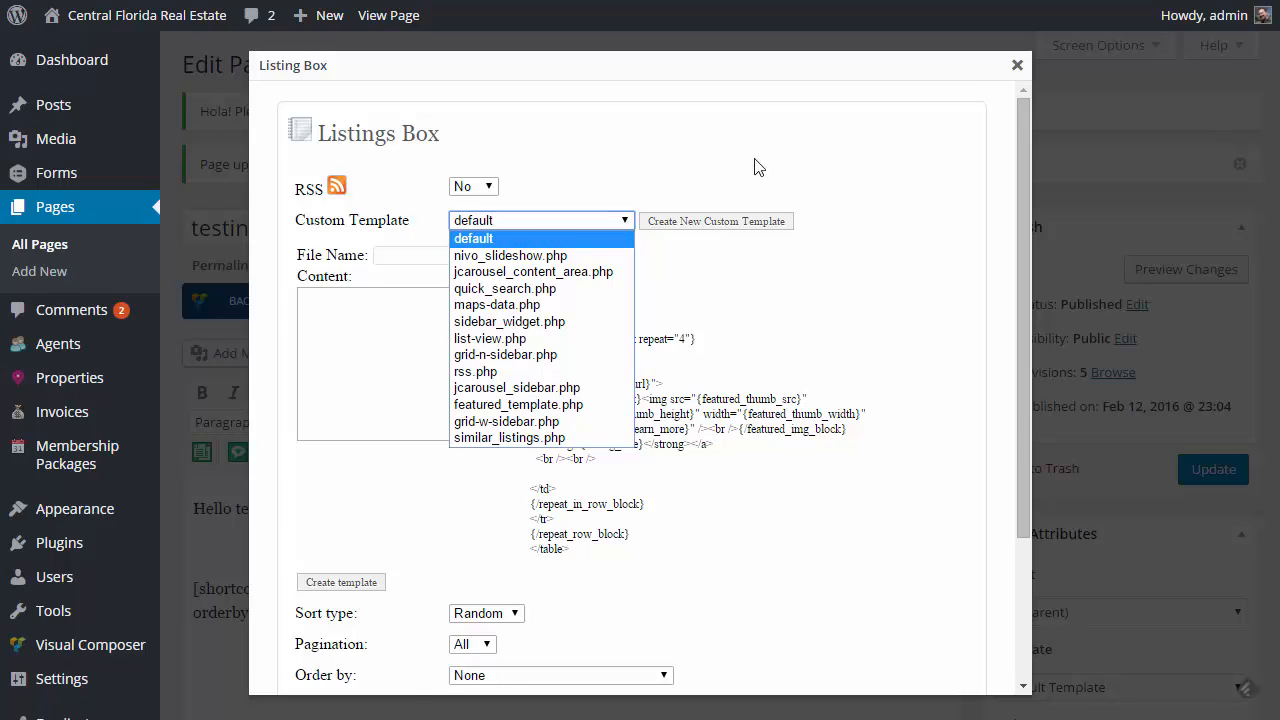
pyautogui.click(1016, 68)
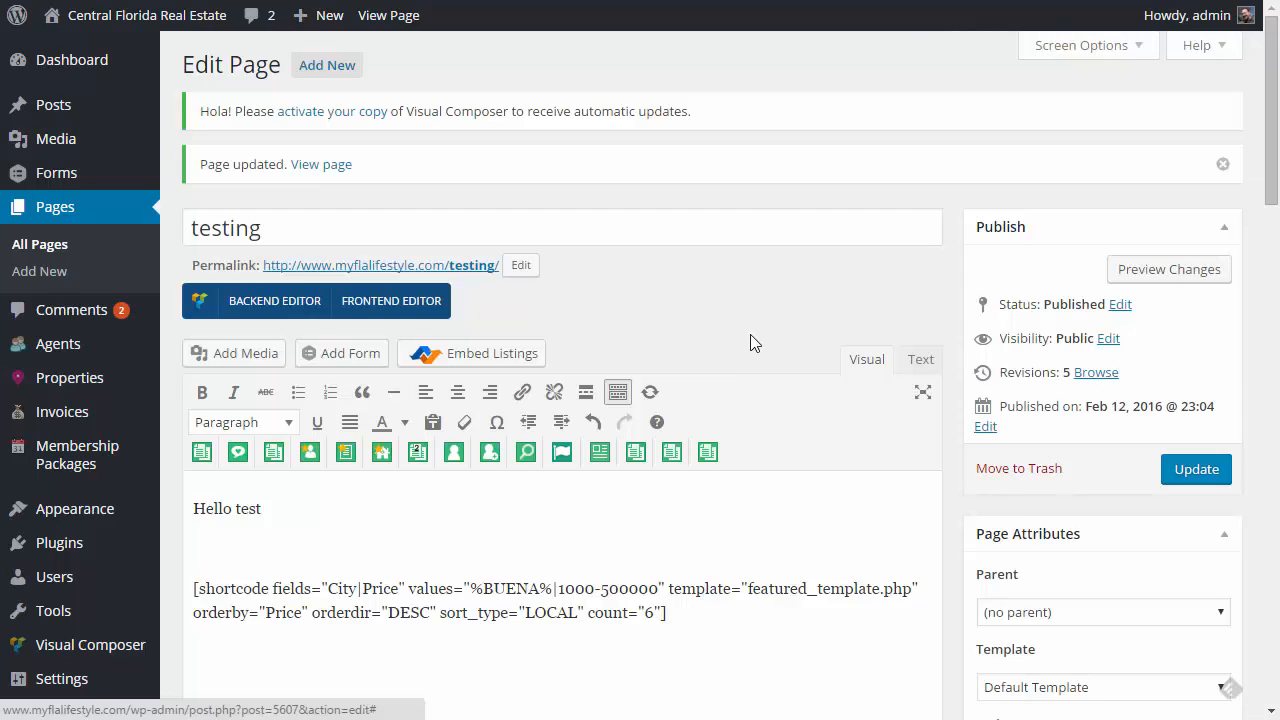